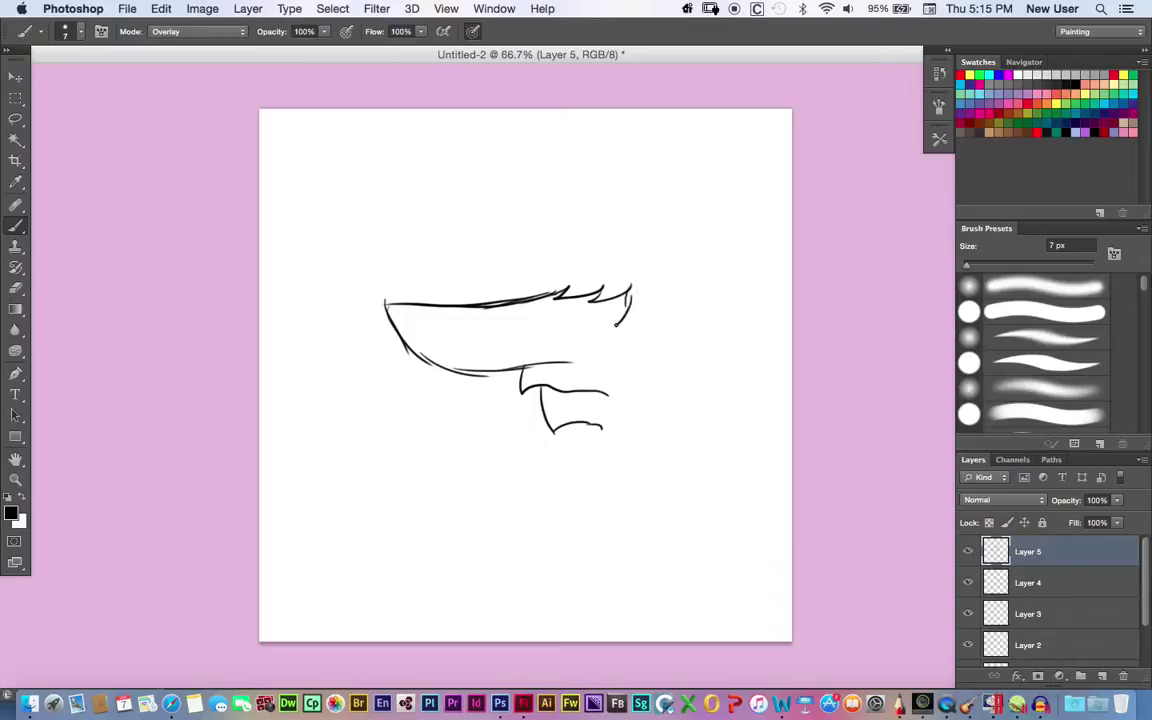
# Draw the hair's rounded top above the ear, the long wavy section hanging beyond the face, and the first chest strokes.
pyautogui.moveTo(630, 247)
pyautogui.mouseDown()
pyautogui.moveTo(465, 232)
pyautogui.moveTo(487, 248)
pyautogui.moveTo(425, 300)
pyautogui.mouseUp()
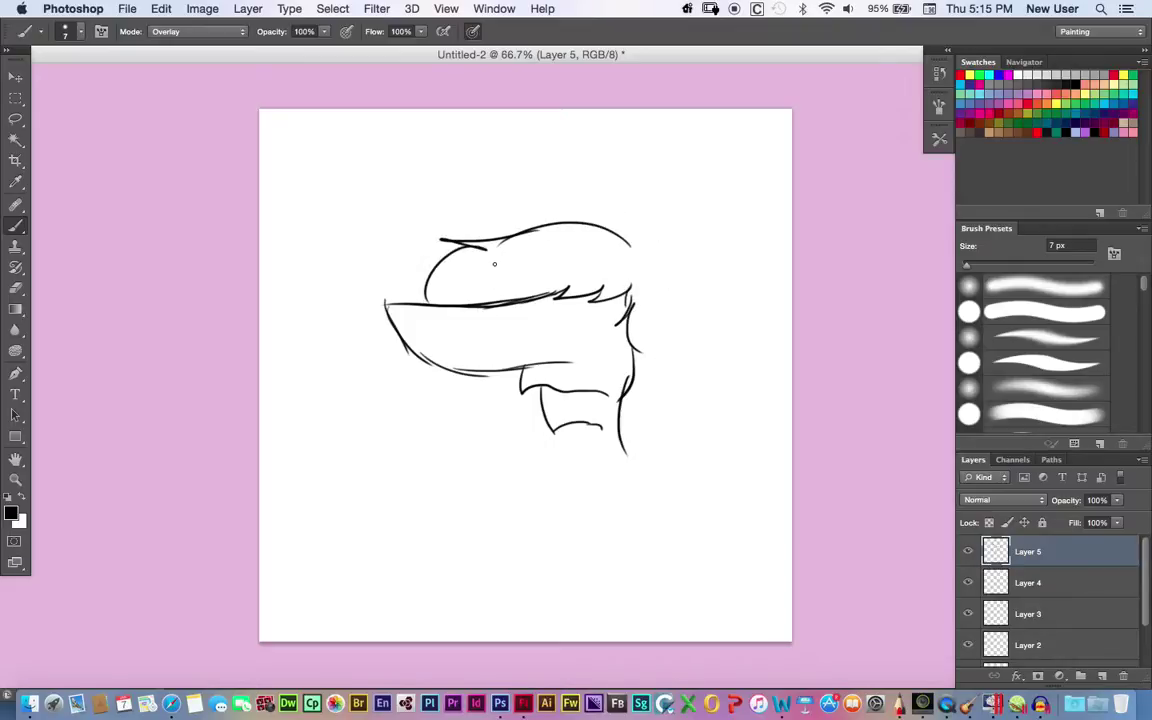
pyautogui.moveTo(627, 237)
pyautogui.mouseDown()
pyautogui.moveTo(712, 231)
pyautogui.moveTo(746, 341)
pyautogui.moveTo(706, 447)
pyautogui.moveTo(733, 460)
pyautogui.mouseUp()
pyautogui.moveTo(598, 426)
pyautogui.mouseDown()
pyautogui.moveTo(565, 448)
pyautogui.moveTo(572, 487)
pyautogui.mouseUp()
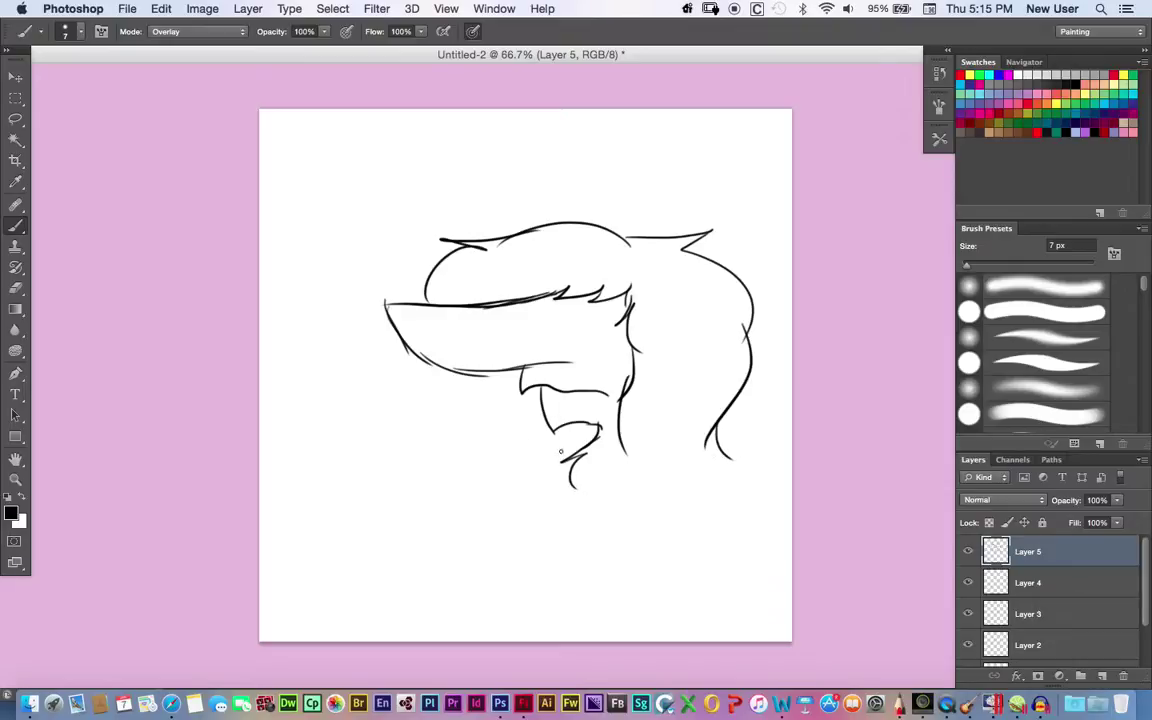
# Outline the creature's arched back, rounded haunch and clawed hind foot, undoing and redrawing the faulty strokes.
pyautogui.moveTo(538, 398)
pyautogui.mouseDown()
pyautogui.moveTo(484, 404)
pyautogui.moveTo(409, 453)
pyautogui.moveTo(388, 420)
pyautogui.moveTo(347, 473)
pyautogui.moveTo(369, 429)
pyautogui.moveTo(359, 494)
pyautogui.moveTo(355, 527)
pyautogui.mouseUp()
pyautogui.moveTo(438, 445)
pyautogui.mouseDown()
pyautogui.moveTo(505, 463)
pyautogui.moveTo(515, 492)
pyautogui.moveTo(476, 538)
pyautogui.moveTo(573, 565)
pyautogui.moveTo(438, 559)
pyautogui.moveTo(421, 554)
pyautogui.moveTo(505, 540)
pyautogui.moveTo(537, 556)
pyautogui.moveTo(406, 548)
pyautogui.moveTo(336, 524)
pyautogui.mouseUp()
pyautogui.click(161, 8)
pyautogui.click(175, 31)
pyautogui.click(161, 8)
pyautogui.click(178, 32)
pyautogui.press('super+alt+z')
pyautogui.moveTo(479, 538)
pyautogui.mouseDown()
pyautogui.moveTo(547, 563)
pyautogui.moveTo(532, 586)
pyautogui.moveTo(393, 556)
pyautogui.moveTo(338, 526)
pyautogui.mouseUp()
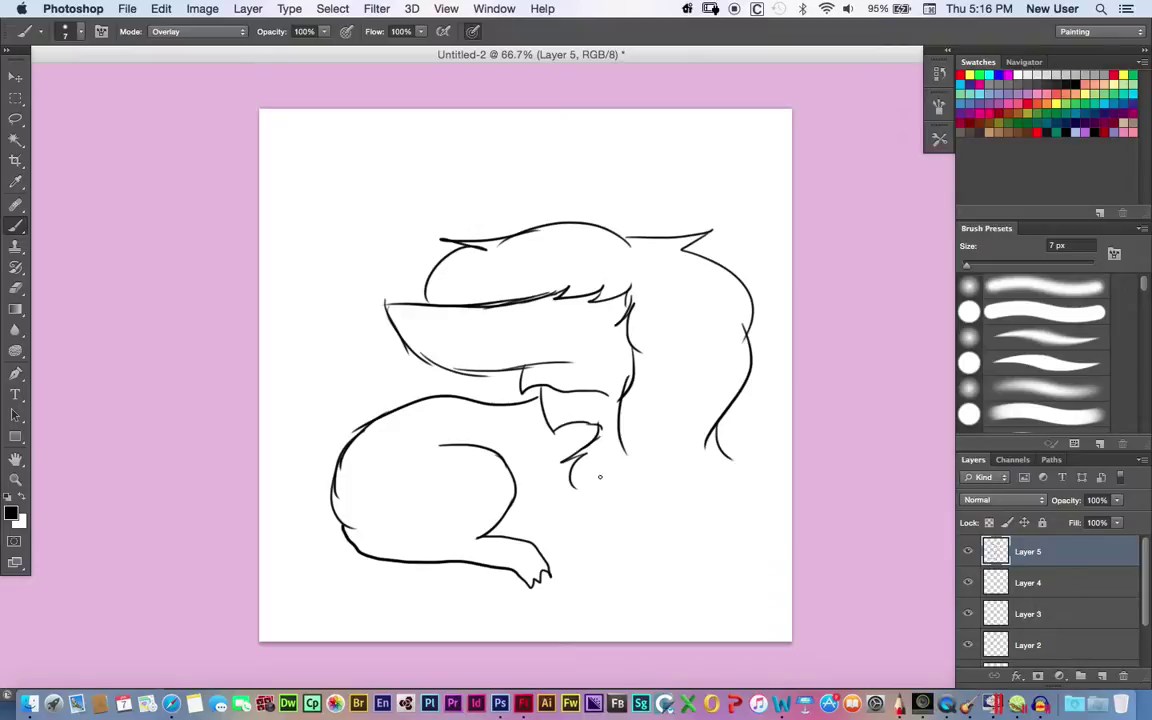
# Undo the last chest strokes, then redraw the chest line and draw the near front leg with its clawed paw.
pyautogui.press('super+alt+z')
pyautogui.press('super+alt+z')
pyautogui.press('super+alt+z')
pyautogui.moveTo(572, 450)
pyautogui.mouseDown()
pyautogui.moveTo(596, 511)
pyautogui.moveTo(689, 556)
pyautogui.moveTo(675, 568)
pyautogui.moveTo(569, 571)
pyautogui.mouseUp()
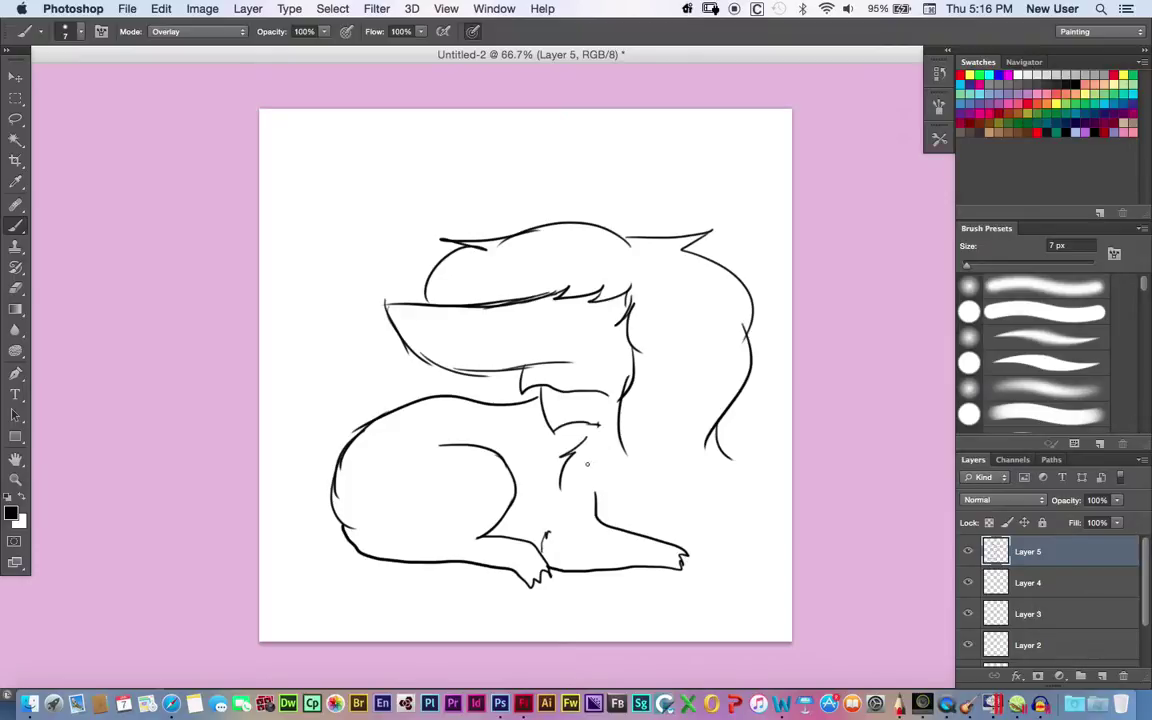
# Finish the jagged chest fur and far front leg, and extend the long hair down to the paw.
pyautogui.moveTo(566, 485); pyautogui.dragTo(581, 489)
pyautogui.moveTo(631, 467)
pyautogui.mouseDown()
pyautogui.moveTo(626, 499)
pyautogui.moveTo(671, 507)
pyautogui.moveTo(730, 554)
pyautogui.moveTo(696, 551)
pyautogui.mouseUp()
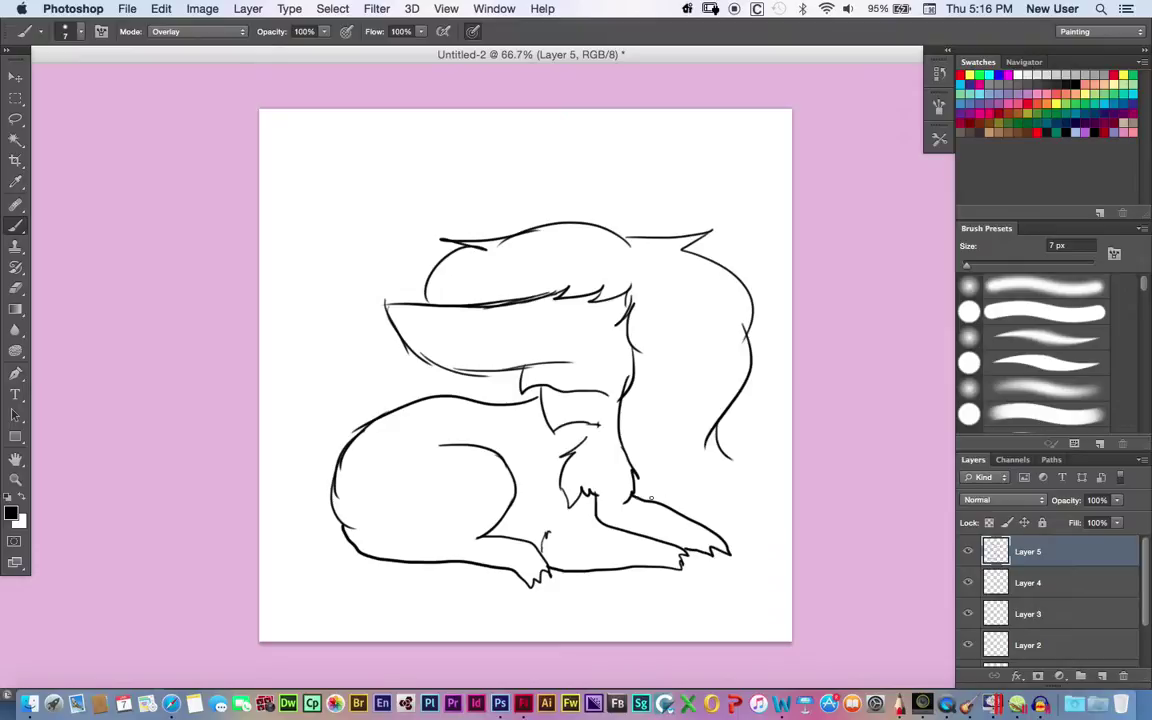
pyautogui.moveTo(608, 499); pyautogui.dragTo(628, 501)
pyautogui.moveTo(718, 452); pyautogui.dragTo(722, 508)
pyautogui.moveTo(393, 329)
pyautogui.mouseDown()
pyautogui.moveTo(316, 377)
pyautogui.moveTo(330, 497)
pyautogui.mouseUp()
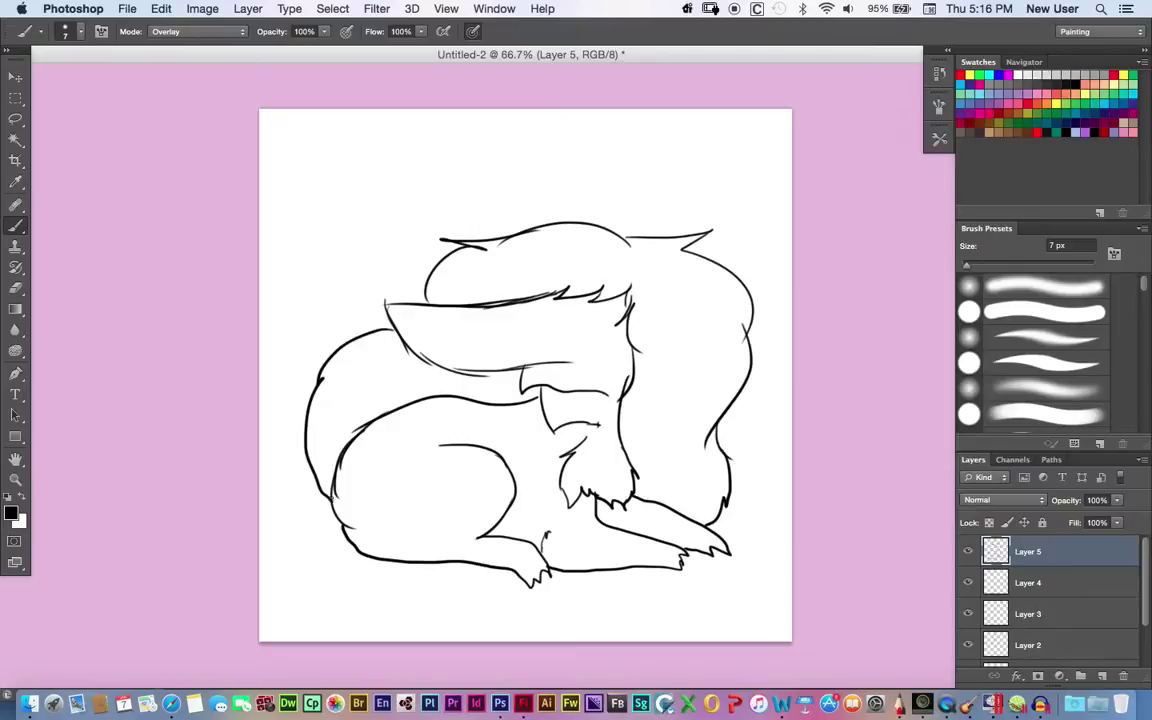
pyautogui.click(161, 8)
pyautogui.click(190, 31)
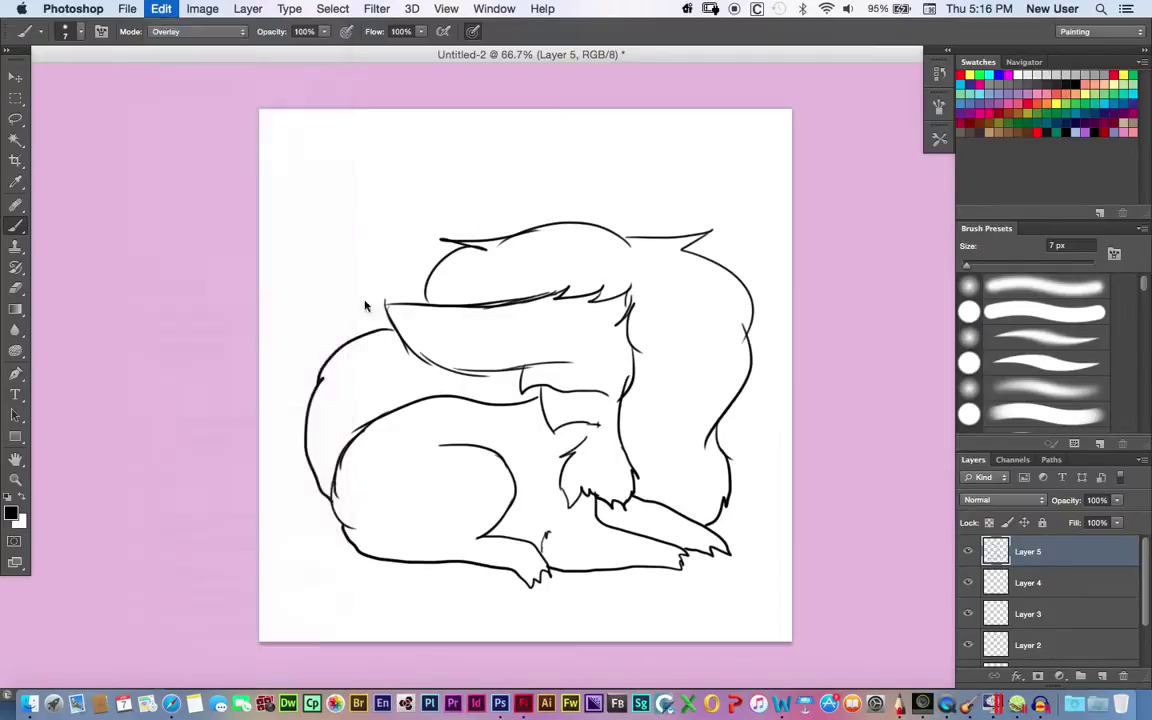
# Draw a bushy tail outline curving from below the ear, behind the back, to the rump.
pyautogui.moveTo(405, 358)
pyautogui.mouseDown()
pyautogui.moveTo(351, 370)
pyautogui.moveTo(314, 434)
pyautogui.moveTo(306, 480)
pyautogui.moveTo(330, 520)
pyautogui.mouseUp()
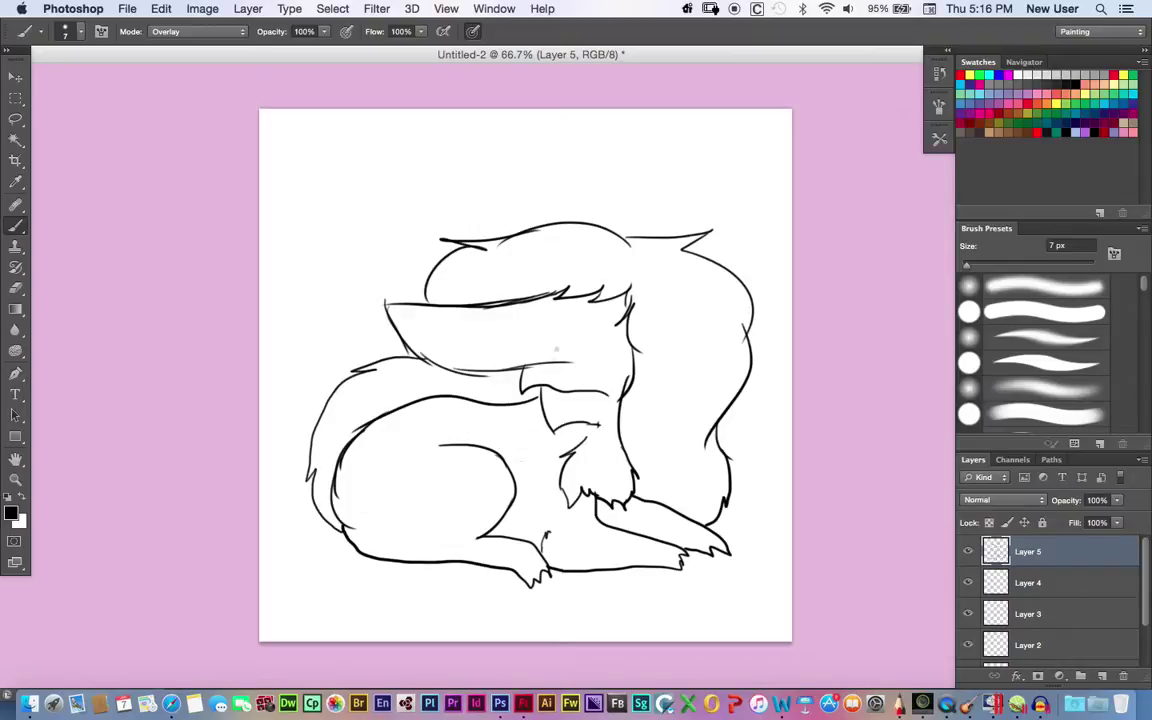
pyautogui.moveTo(601, 325); pyautogui.dragTo(612, 327)
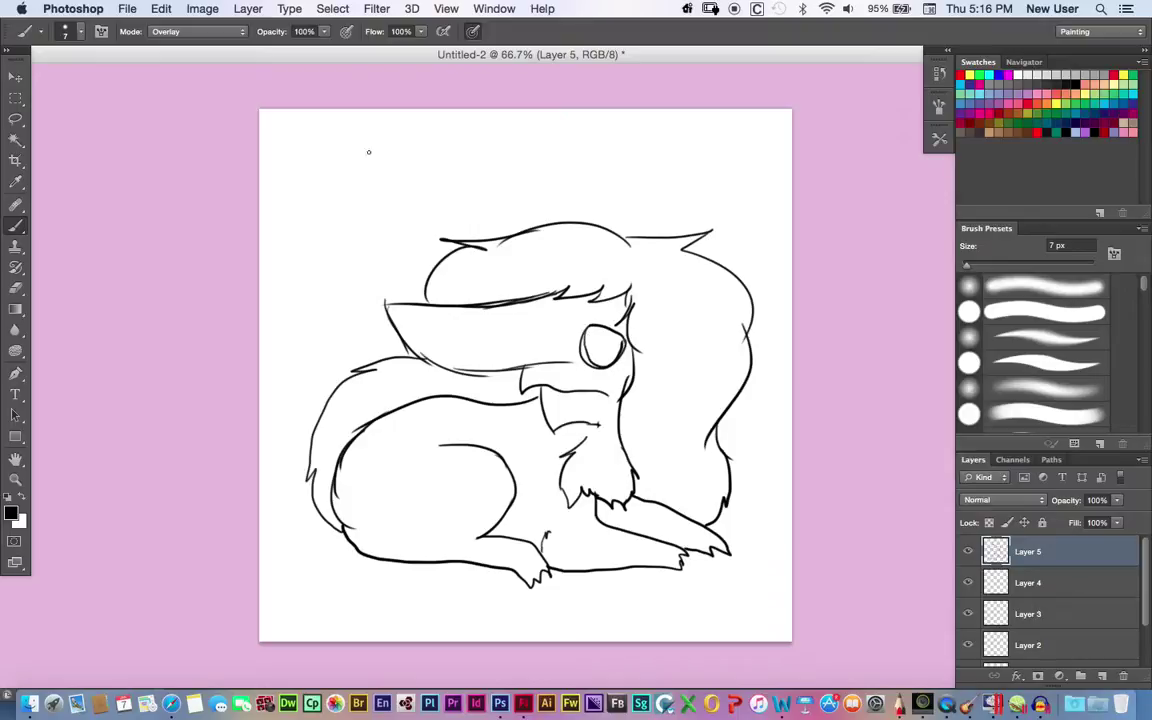
pyautogui.click(161, 8)
pyautogui.click(190, 28)
pyautogui.press('alt+super+z')
pyautogui.moveTo(585, 327); pyautogui.dragTo(630, 349)
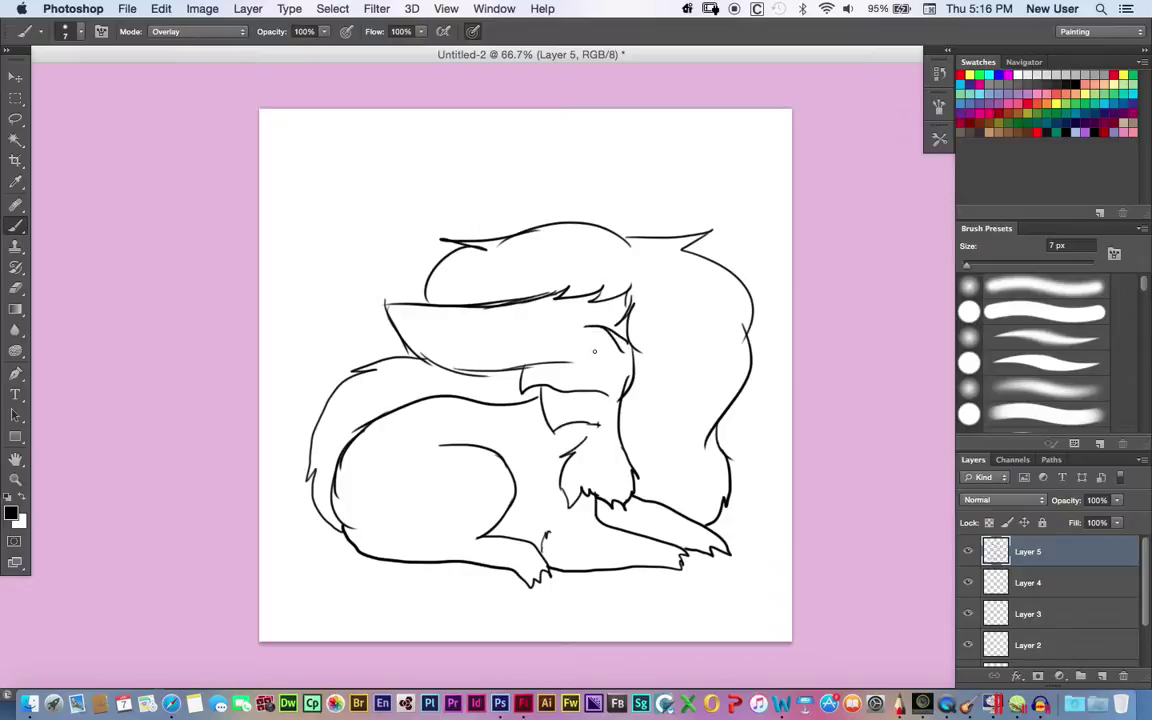
pyautogui.click(161, 8)
pyautogui.click(170, 28)
# Draw the eye's upper and lower lid lines, and clean up the ear's lower line with a small tick at its inner end.
pyautogui.moveTo(588, 332)
pyautogui.mouseDown()
pyautogui.moveTo(630, 347)
pyautogui.moveTo(603, 362)
pyautogui.moveTo(658, 419)
pyautogui.mouseUp()
pyautogui.click(15, 480)
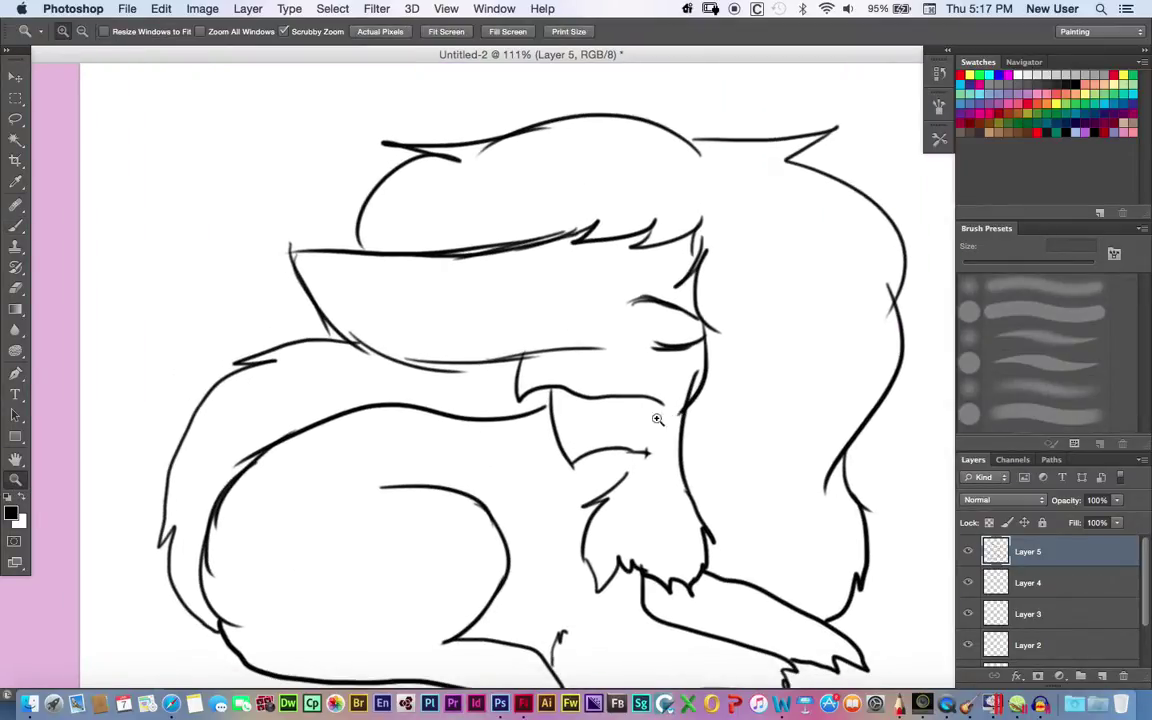
pyautogui.click(15, 226)
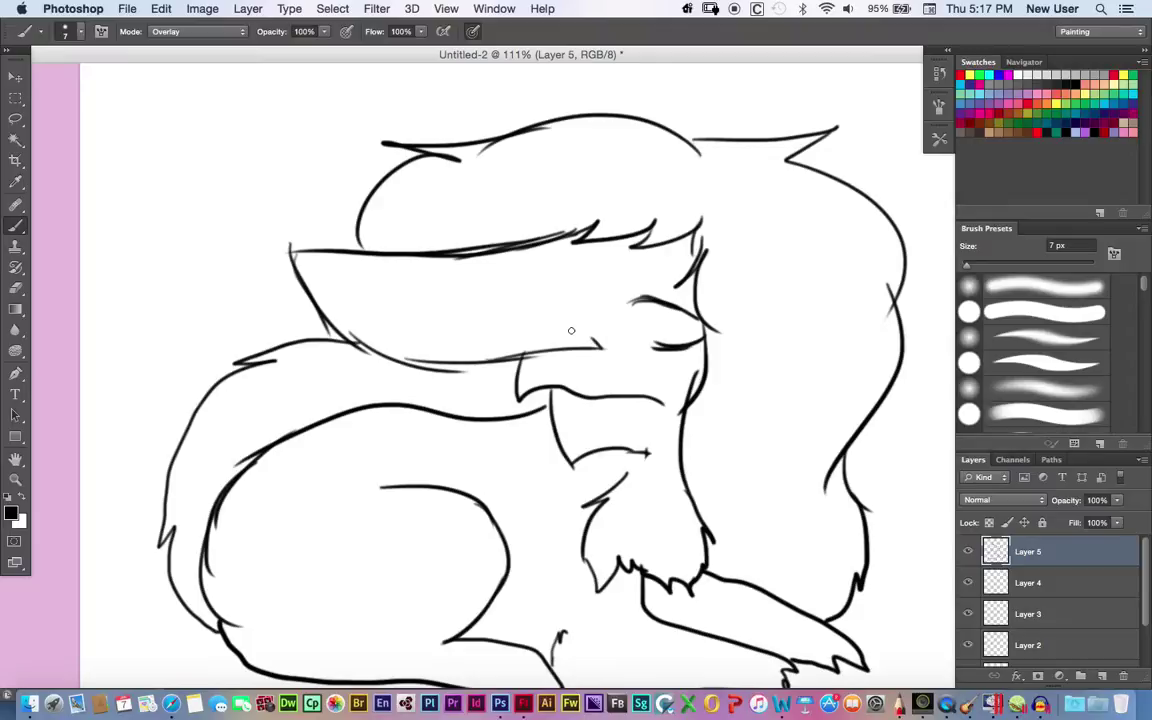
pyautogui.press('e')
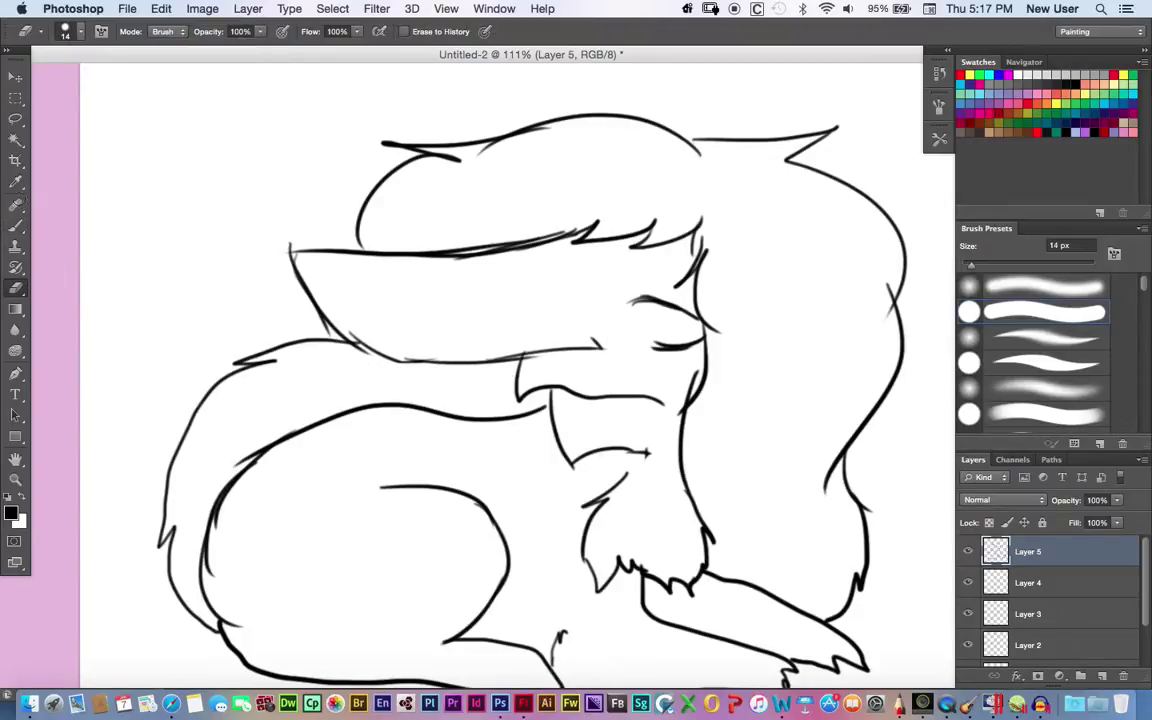
# Draw a small jagged detail mark in the hair above the ear.
pyautogui.click(15, 226)
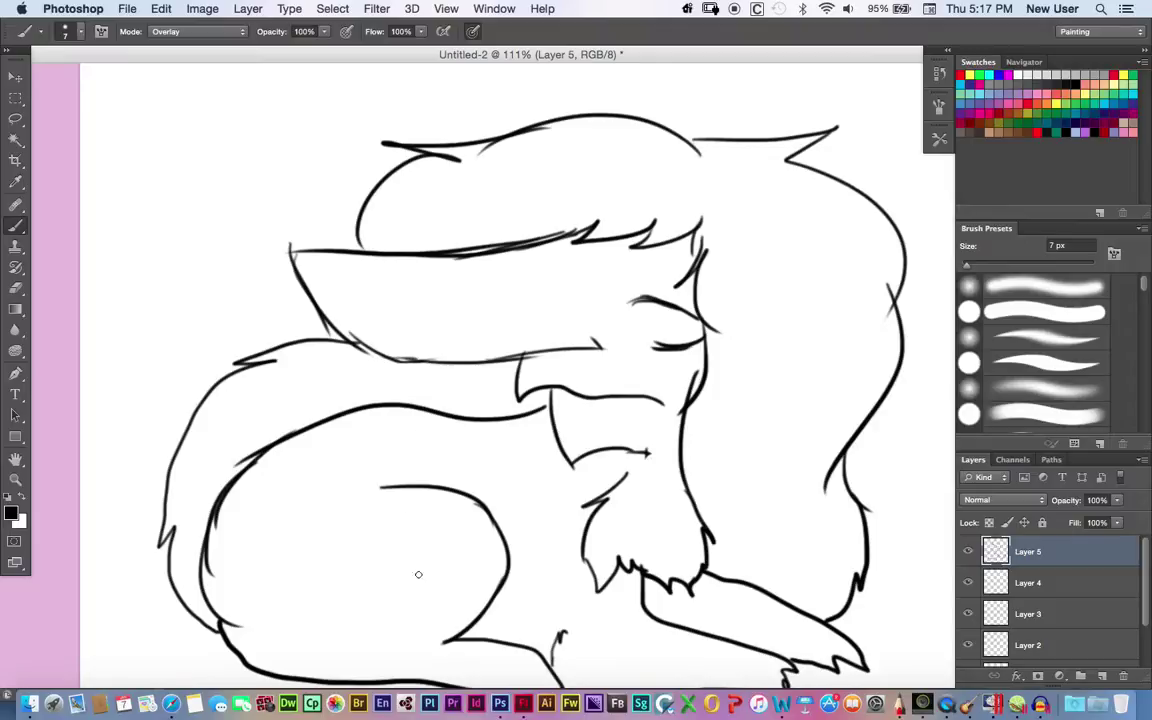
pyautogui.click(15, 459)
pyautogui.moveTo(319, 447); pyautogui.dragTo(316, 437)
pyautogui.click(15, 228)
pyautogui.moveTo(525, 162)
pyautogui.mouseDown()
pyautogui.moveTo(479, 176)
pyautogui.moveTo(487, 201)
pyautogui.mouseUp()
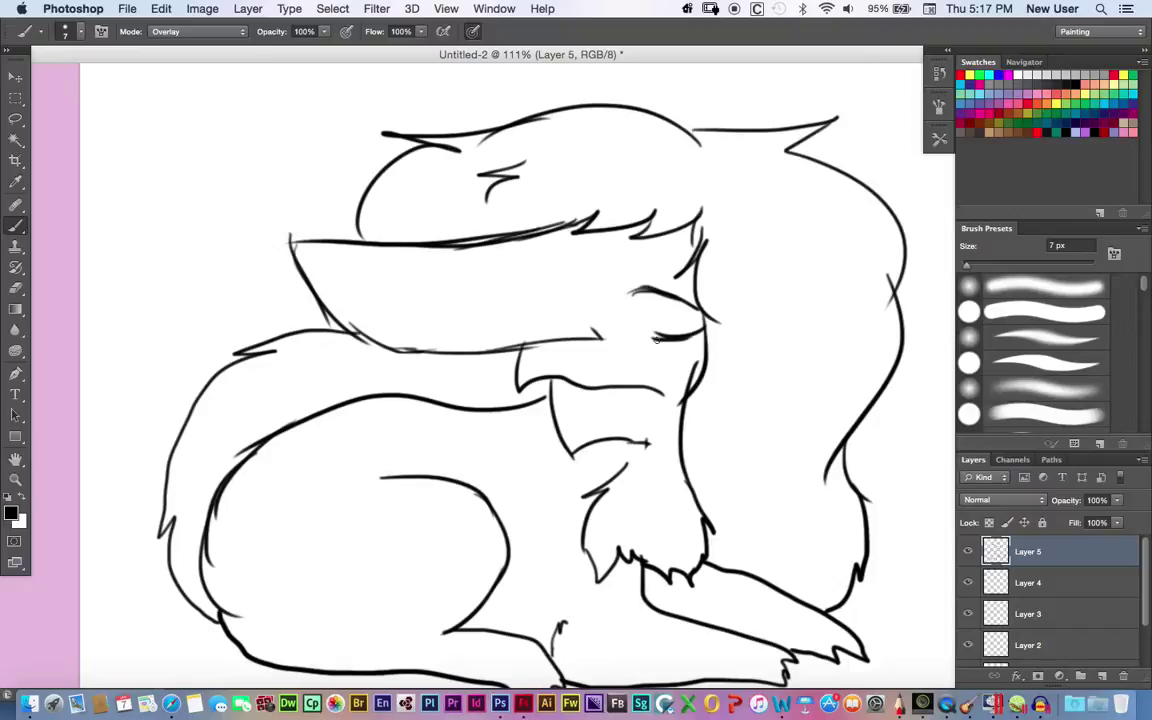
# Fill in the eye's large black pupil and replace the smooth face outline below it with a jagged fur contour.
pyautogui.moveTo(643, 293)
pyautogui.mouseDown()
pyautogui.moveTo(679, 329)
pyautogui.moveTo(679, 303)
pyautogui.moveTo(648, 308)
pyautogui.moveTo(674, 315)
pyautogui.moveTo(672, 331)
pyautogui.moveTo(674, 309)
pyautogui.moveTo(654, 306)
pyautogui.mouseUp()
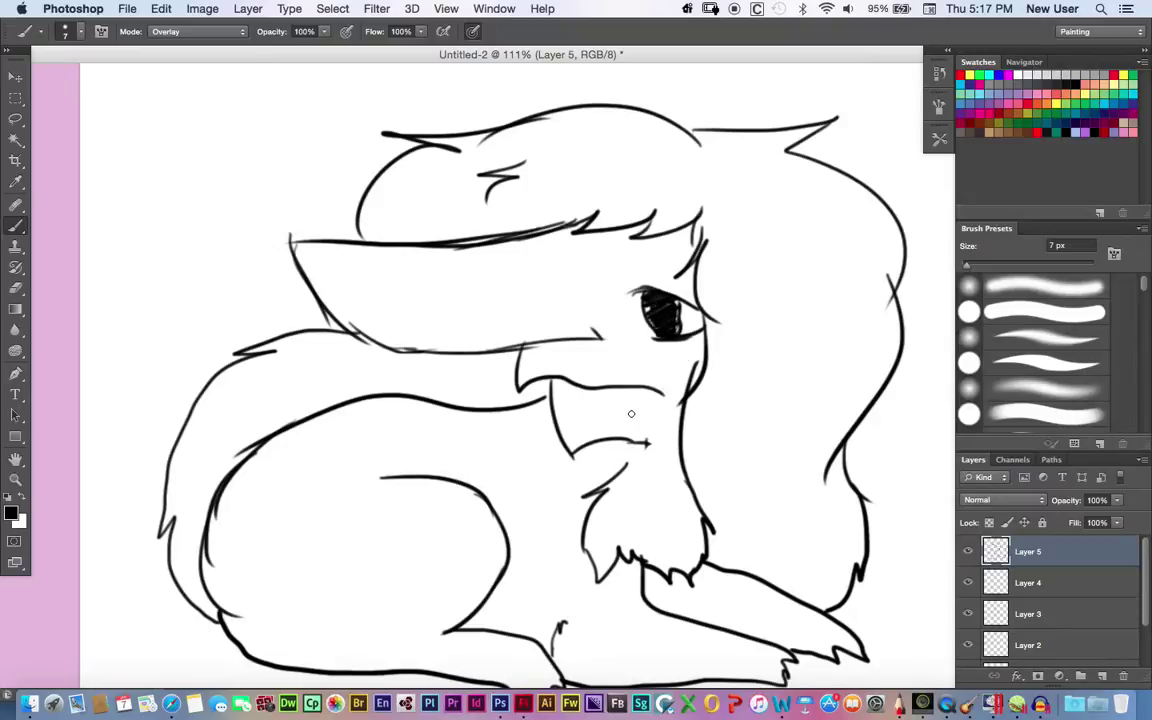
pyautogui.moveTo(706, 361)
pyautogui.mouseDown()
pyautogui.moveTo(689, 390)
pyautogui.moveTo(684, 378)
pyautogui.moveTo(687, 387)
pyautogui.moveTo(698, 348)
pyautogui.moveTo(712, 359)
pyautogui.moveTo(680, 410)
pyautogui.moveTo(675, 465)
pyautogui.moveTo(689, 437)
pyautogui.mouseUp()
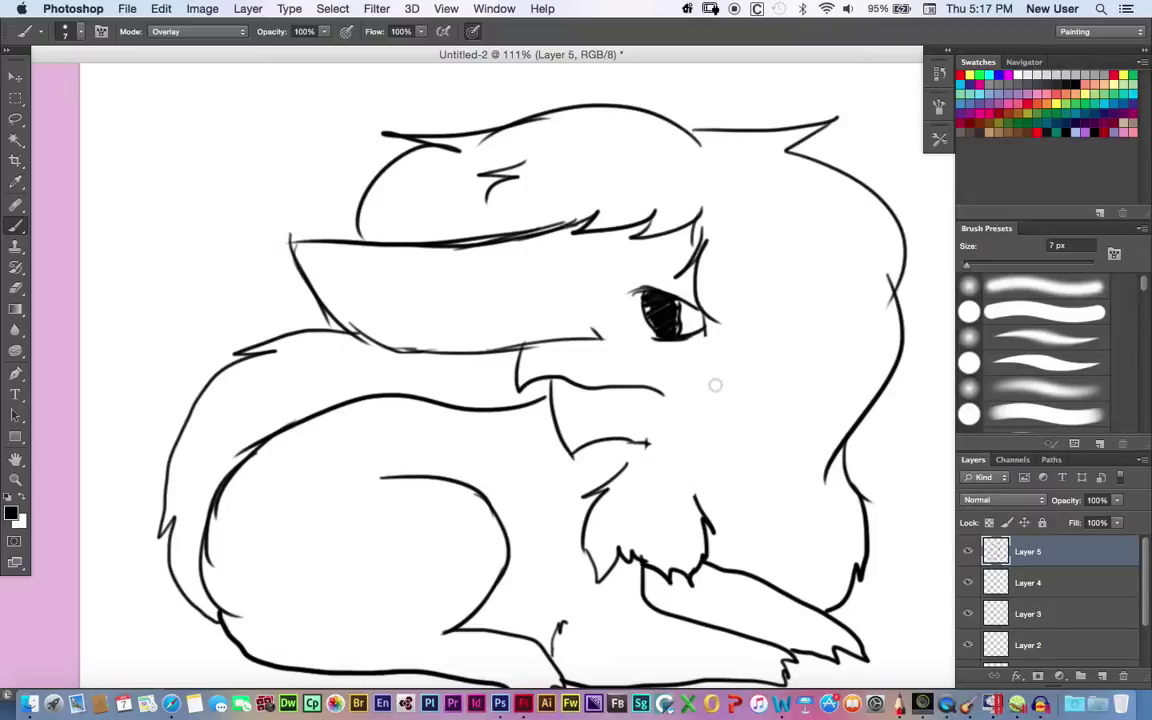
pyautogui.moveTo(708, 338)
pyautogui.mouseDown()
pyautogui.moveTo(731, 384)
pyautogui.moveTo(718, 453)
pyautogui.moveTo(697, 459)
pyautogui.moveTo(704, 496)
pyautogui.mouseUp()
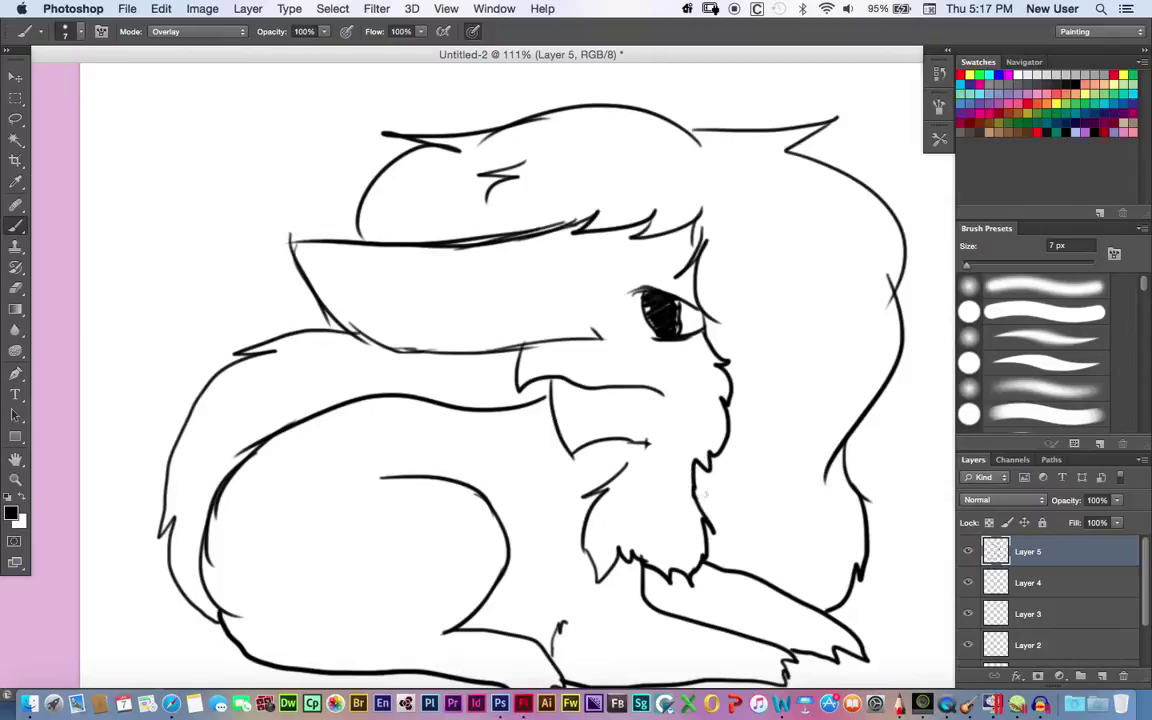
# Draw a smaller second eye with a black pupil at the face's edge, and add lashes and a brow line.
pyautogui.moveTo(688, 356)
pyautogui.mouseDown()
pyautogui.moveTo(722, 363)
pyautogui.moveTo(700, 386)
pyautogui.moveTo(724, 375)
pyautogui.moveTo(706, 378)
pyautogui.moveTo(703, 362)
pyautogui.mouseUp()
pyautogui.moveTo(645, 292)
pyautogui.mouseDown()
pyautogui.moveTo(622, 288)
pyautogui.moveTo(687, 264)
pyautogui.mouseUp()
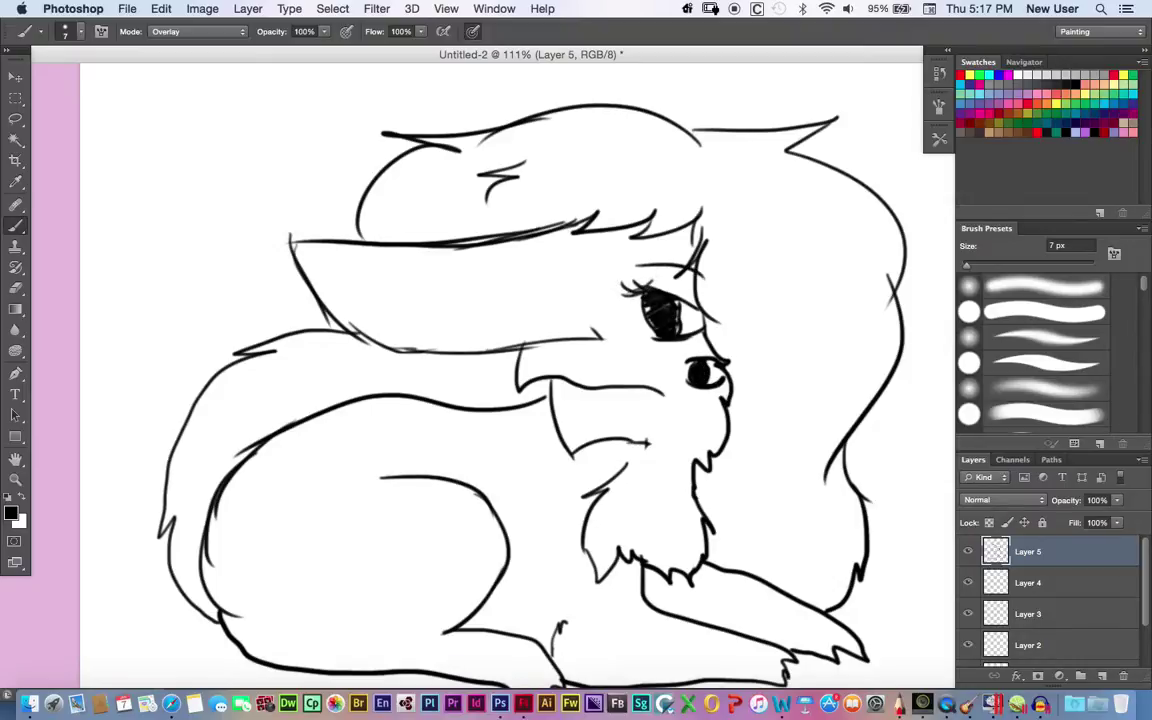
pyautogui.moveTo(691, 361); pyautogui.dragTo(676, 358)
pyautogui.moveTo(693, 359)
pyautogui.mouseDown()
pyautogui.moveTo(686, 353)
pyautogui.moveTo(719, 346)
pyautogui.mouseUp()
# Replace the chest fur with narrower jagged tufts down the neck, and draw a curled strand on top of the head.
pyautogui.click(15, 480)
pyautogui.moveTo(267, 365); pyautogui.dragTo(238, 385)
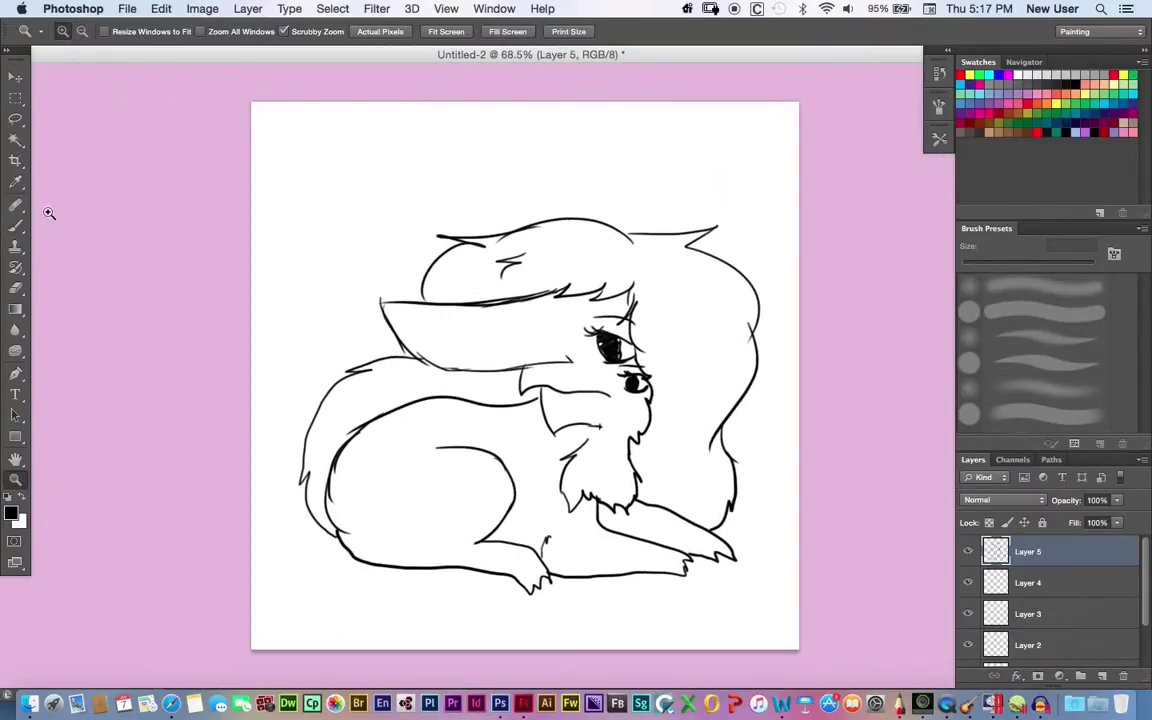
pyautogui.press('b')
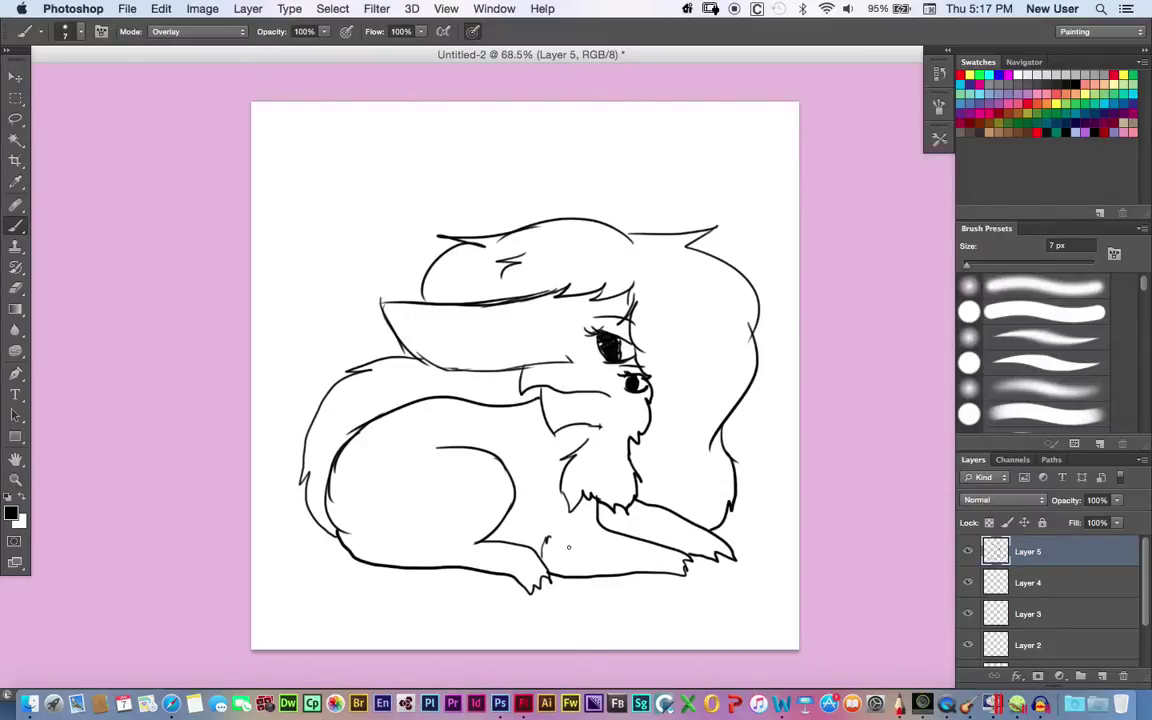
pyautogui.moveTo(582, 446)
pyautogui.mouseDown()
pyautogui.moveTo(560, 467)
pyautogui.moveTo(555, 505)
pyautogui.moveTo(585, 478)
pyautogui.moveTo(626, 518)
pyautogui.moveTo(635, 469)
pyautogui.moveTo(634, 507)
pyautogui.moveTo(636, 482)
pyautogui.moveTo(621, 497)
pyautogui.moveTo(648, 474)
pyautogui.moveTo(623, 500)
pyautogui.moveTo(572, 504)
pyautogui.moveTo(588, 440)
pyautogui.moveTo(566, 458)
pyautogui.moveTo(578, 471)
pyautogui.moveTo(575, 521)
pyautogui.moveTo(611, 513)
pyautogui.mouseUp()
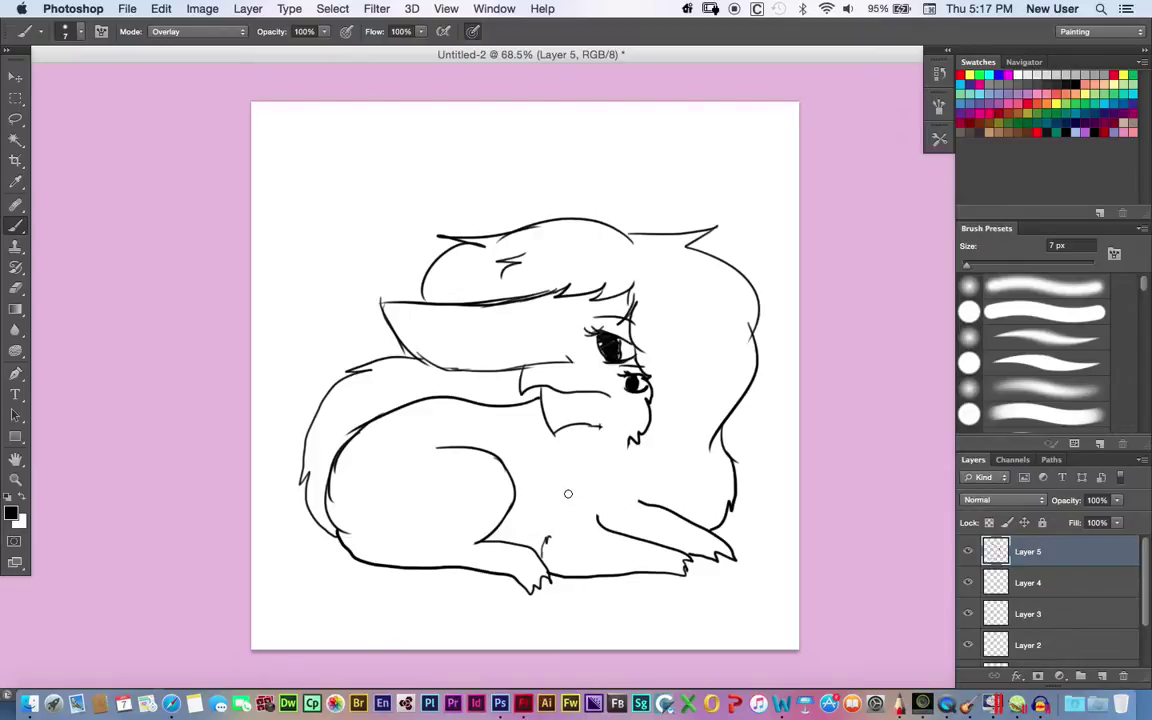
pyautogui.moveTo(597, 428)
pyautogui.mouseDown()
pyautogui.moveTo(583, 496)
pyautogui.moveTo(621, 475)
pyautogui.moveTo(627, 447)
pyautogui.moveTo(640, 482)
pyautogui.mouseUp()
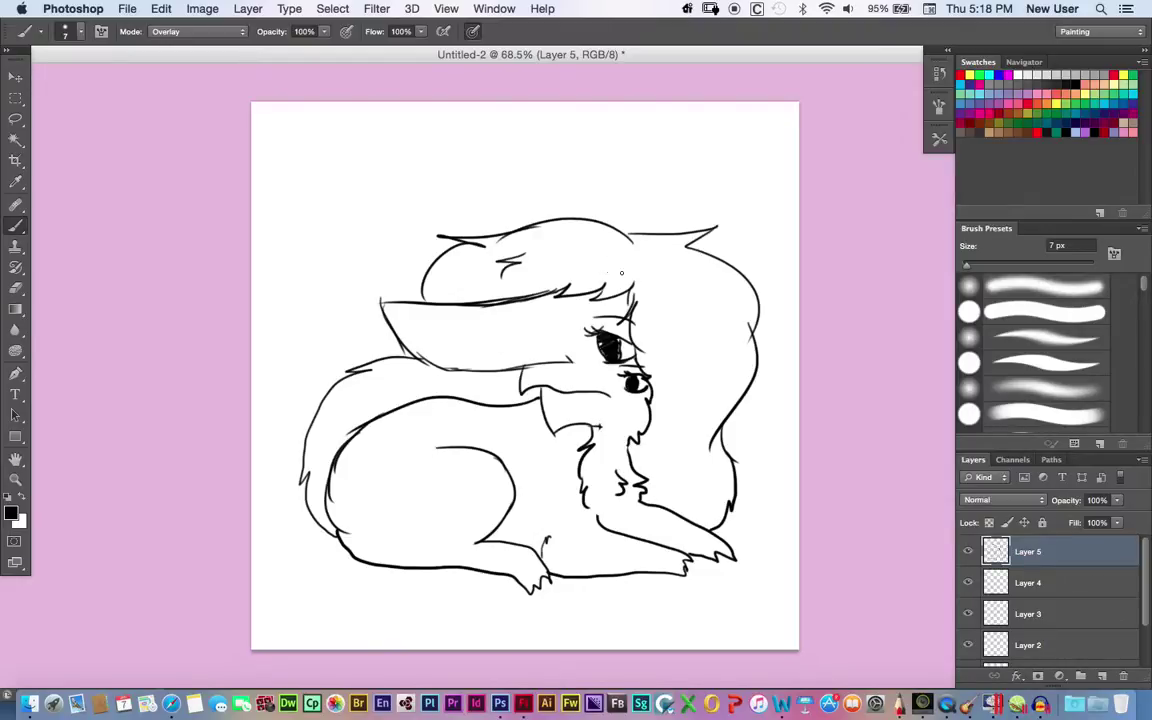
pyautogui.moveTo(632, 233); pyautogui.dragTo(605, 197)
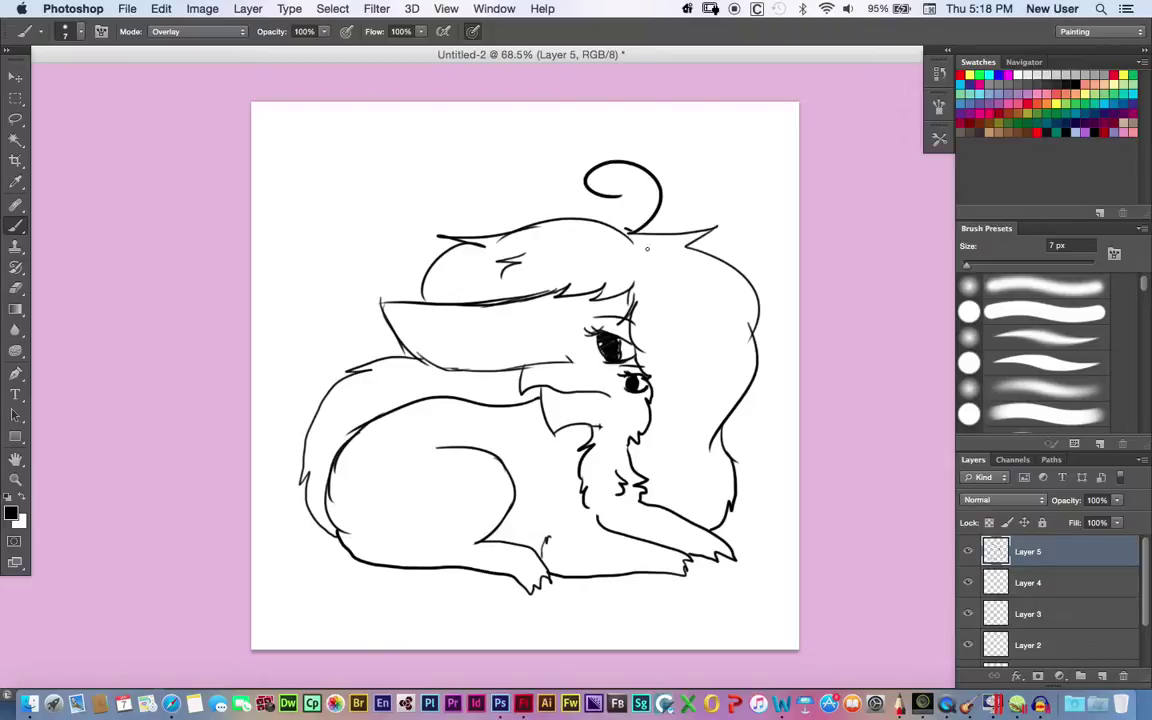
pyautogui.hotkey('alt', '[')
pyautogui.click(1107, 100)
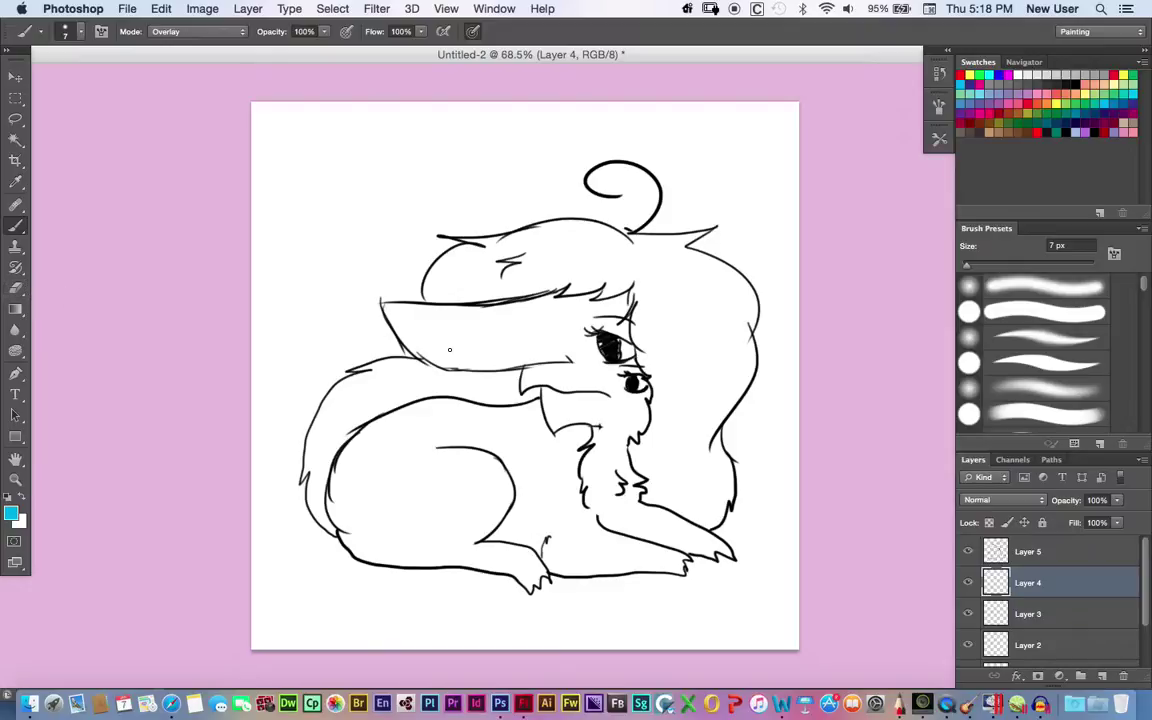
pyautogui.hotkey('alt', ']')
pyautogui.press('d')
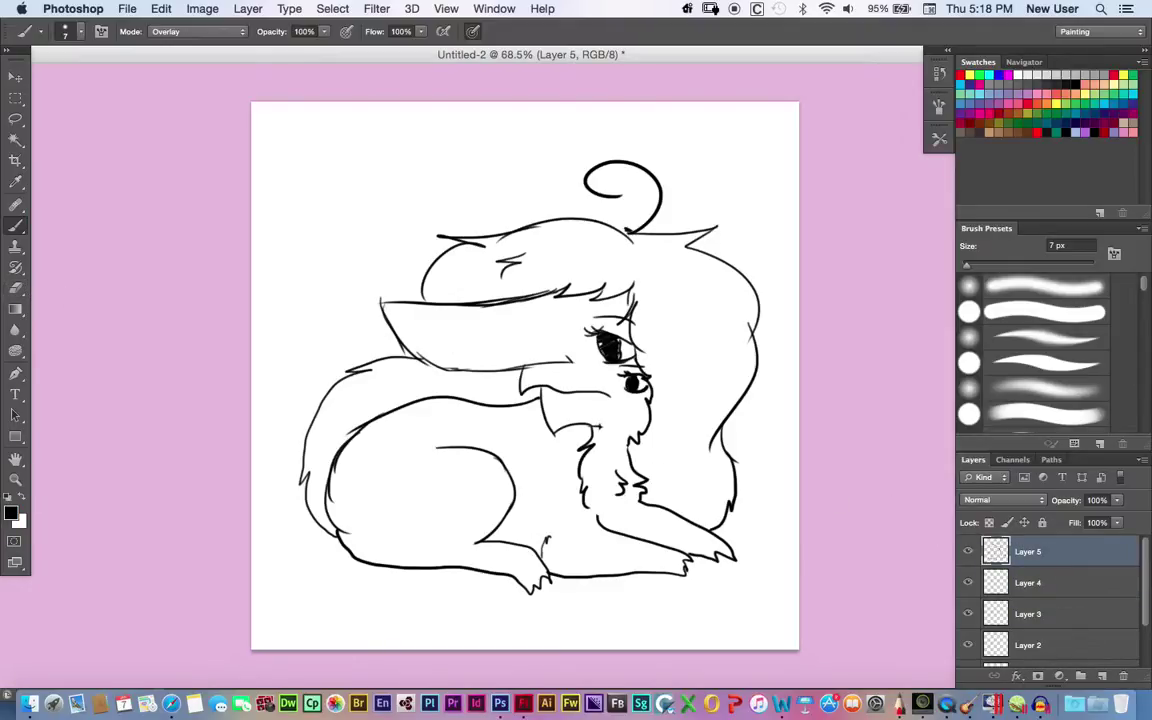
# Select the creature's whole silhouette from the line art on Layer 5 with the Magic Wand tool.
pyautogui.press('w')
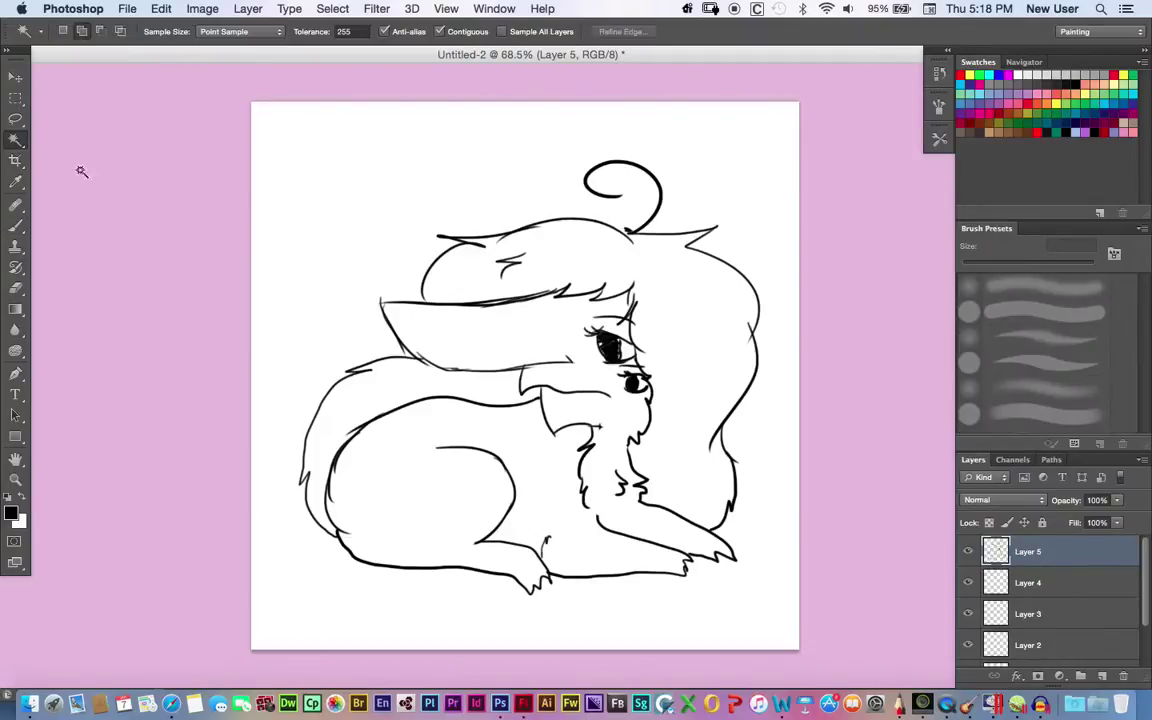
pyautogui.click(494, 307)
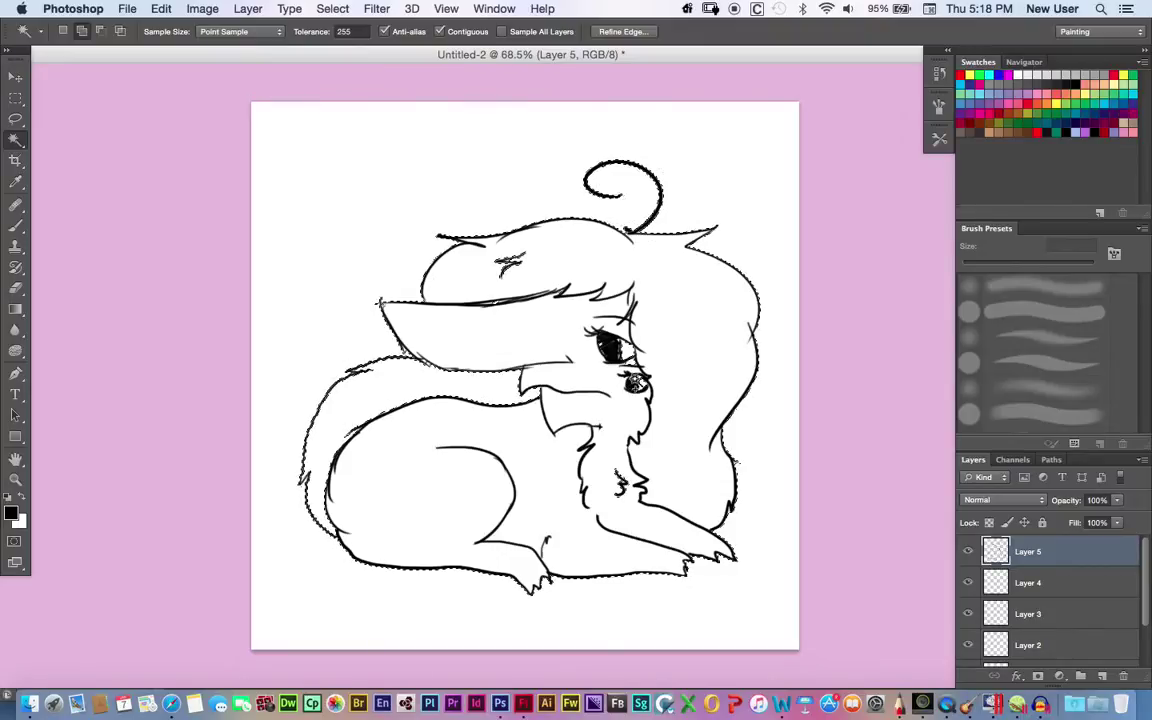
pyautogui.keyDown('shift'); pyautogui.click(466, 405); pyautogui.keyUp('shift')
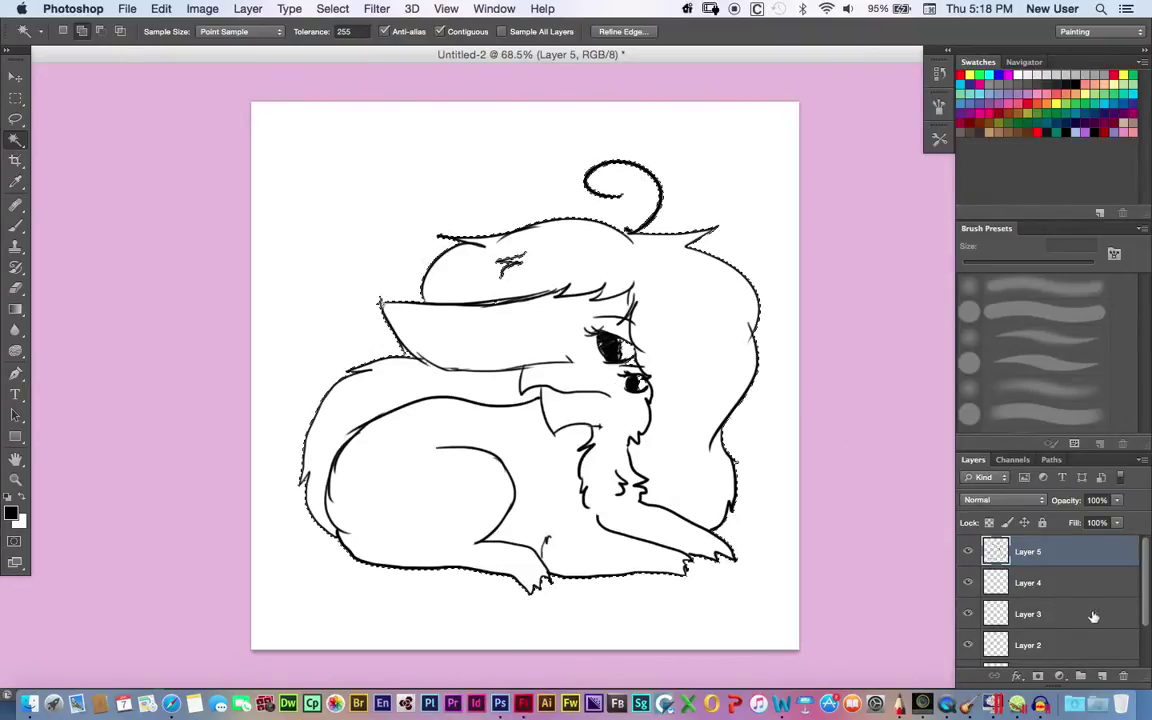
# Fill the silhouette selection on Layer 4 with pastel blue.
pyautogui.click(1068, 583)
pyautogui.click(989, 95)
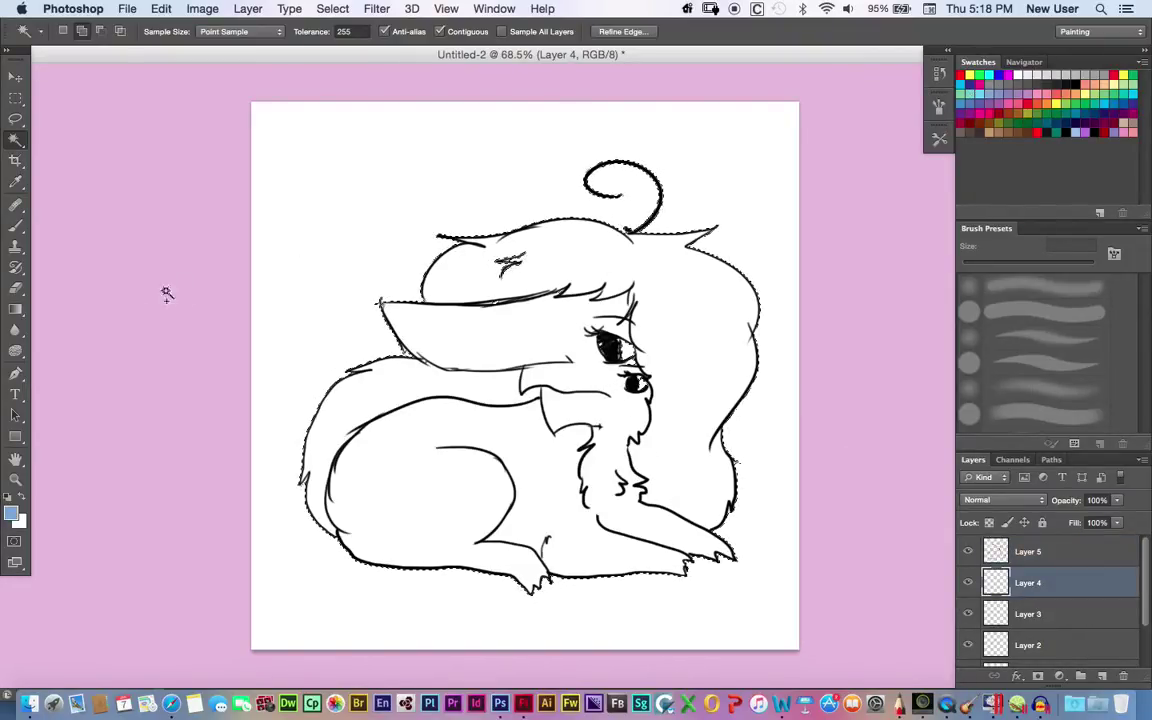
pyautogui.click(19, 312)
pyautogui.moveTo(58, 274); pyautogui.dragTo(174, 277)
# Refill the silhouette selection on Layer 4 with the muted light blue 85c3d4.
pyautogui.click(1121, 103)
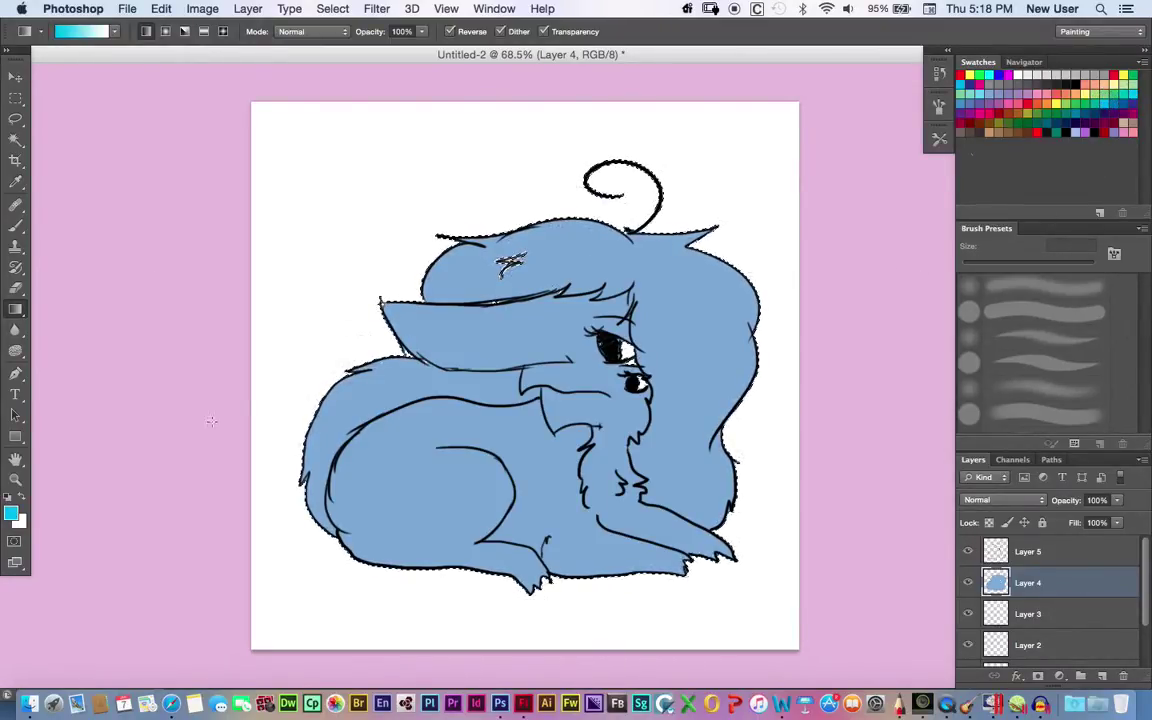
pyautogui.click(11, 514)
pyautogui.click(159, 437)
pyautogui.click(93, 406)
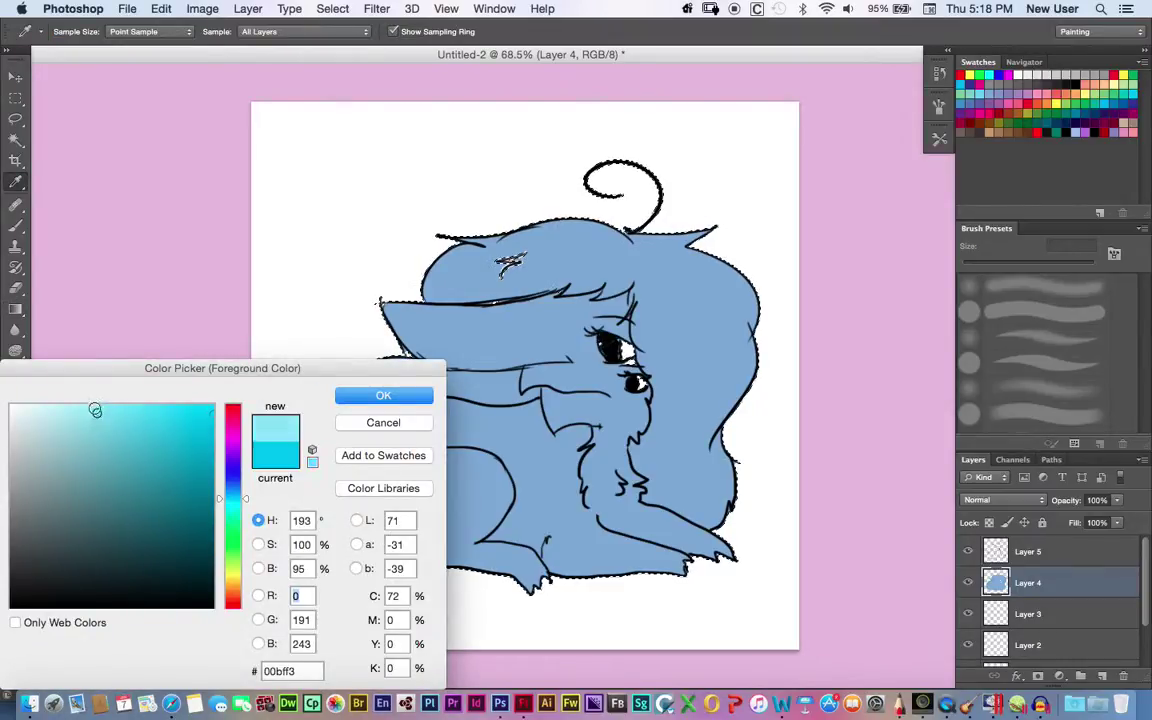
pyautogui.click(71, 428)
pyautogui.click(71, 436)
pyautogui.press('Return')
pyautogui.hotkey('alt', 'BackSpace')
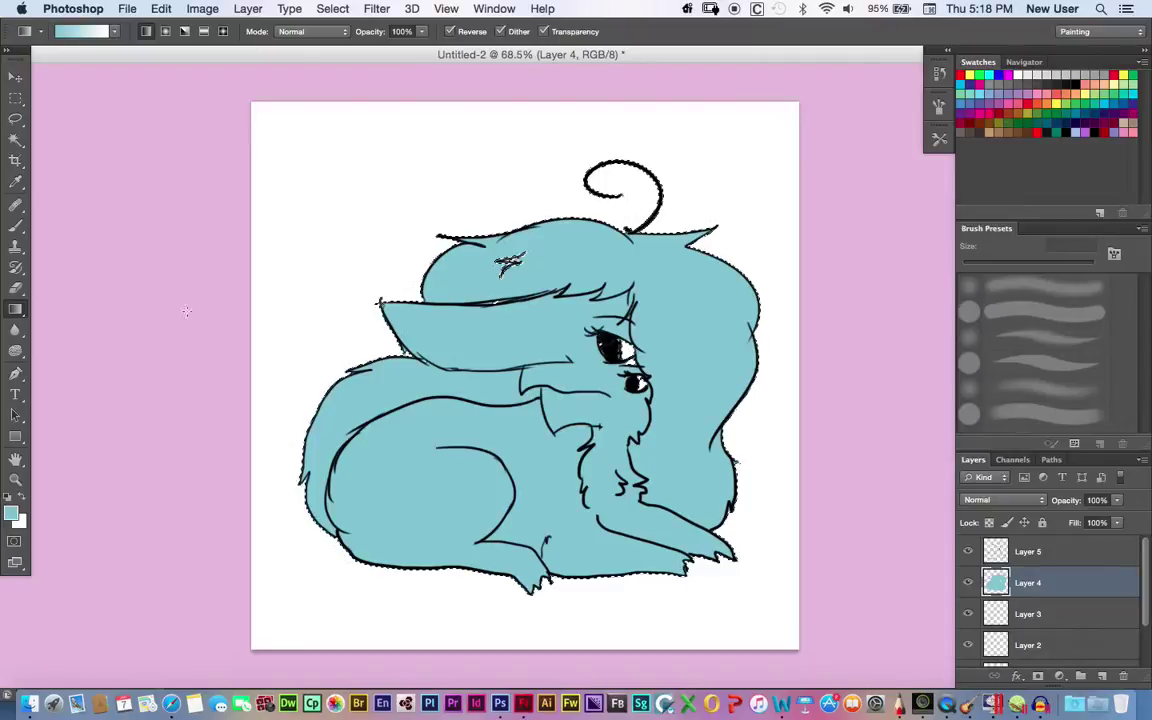
# Set the foreground colour to a very pale mint green.
pyautogui.click(9, 516)
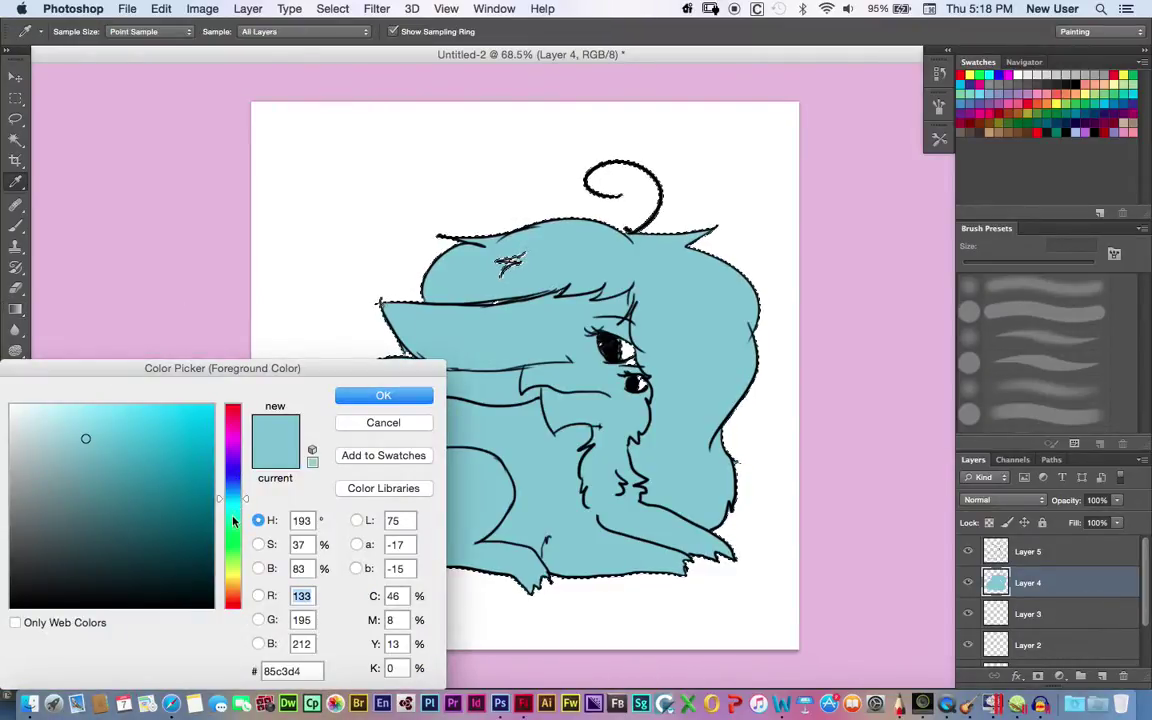
pyautogui.click(233, 516)
pyautogui.click(51, 405)
pyautogui.press('Return')
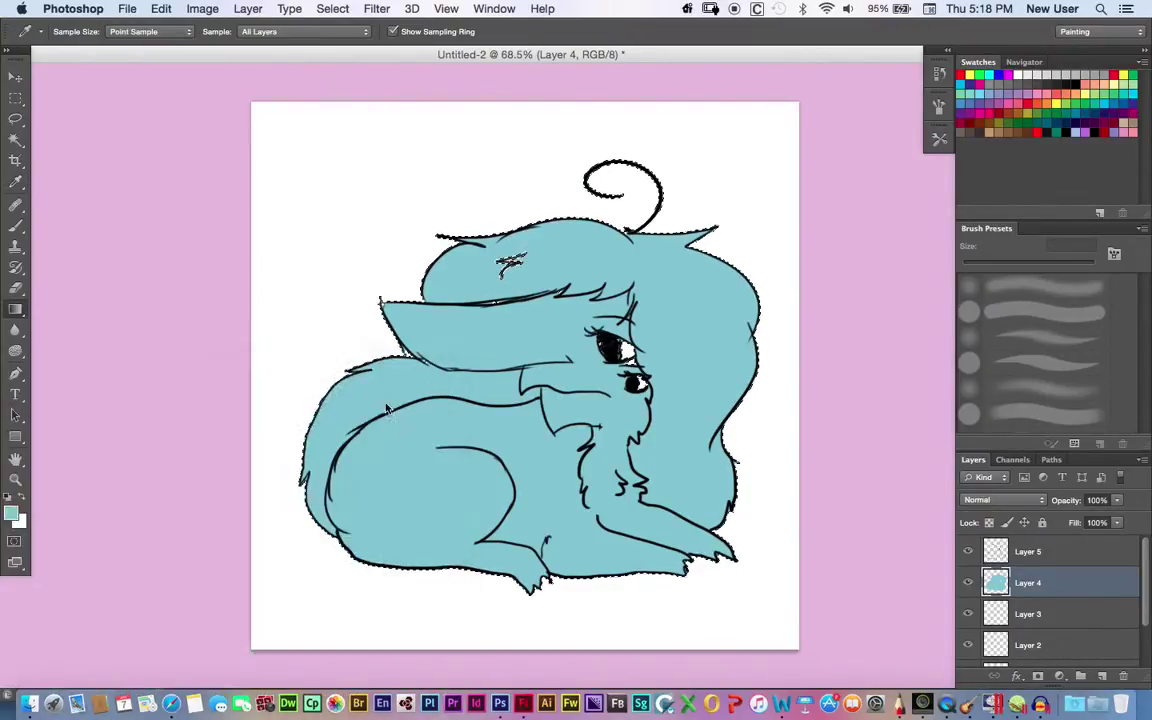
# Move Layer 4 with the blue silhouette fill below Layer 3 and clear the silhouette selection.
pyautogui.moveTo(1046, 597); pyautogui.dragTo(1046, 630)
pyautogui.doubleClick(1090, 583)
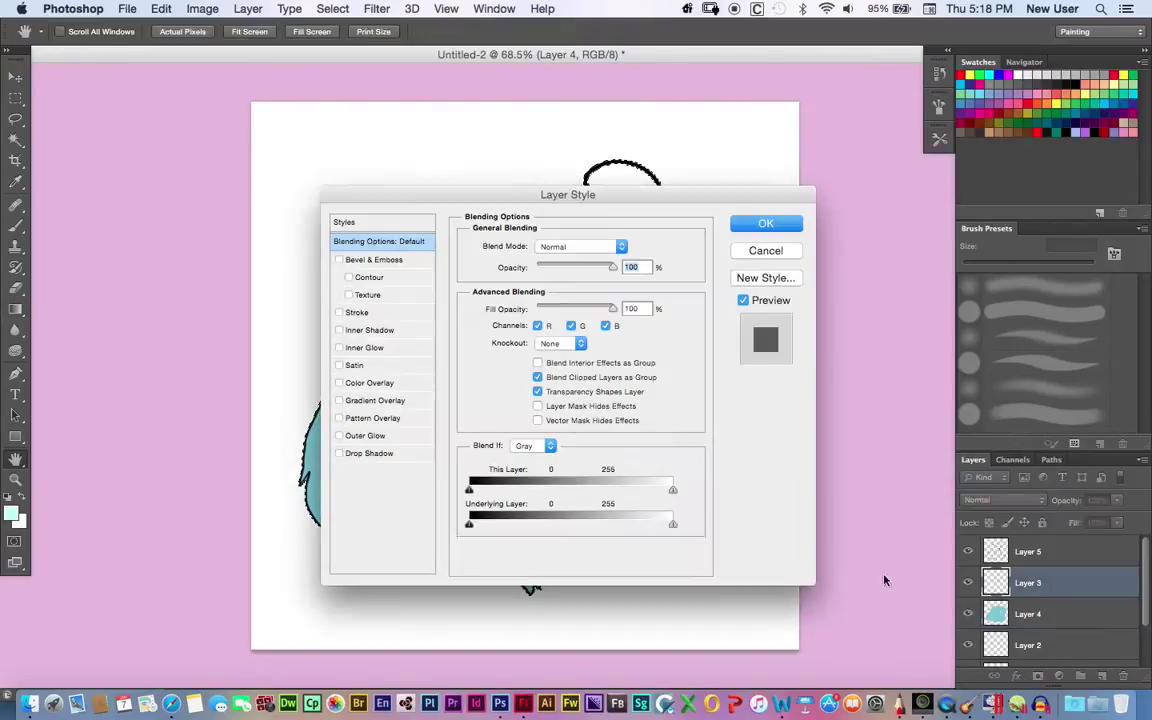
pyautogui.press('Escape')
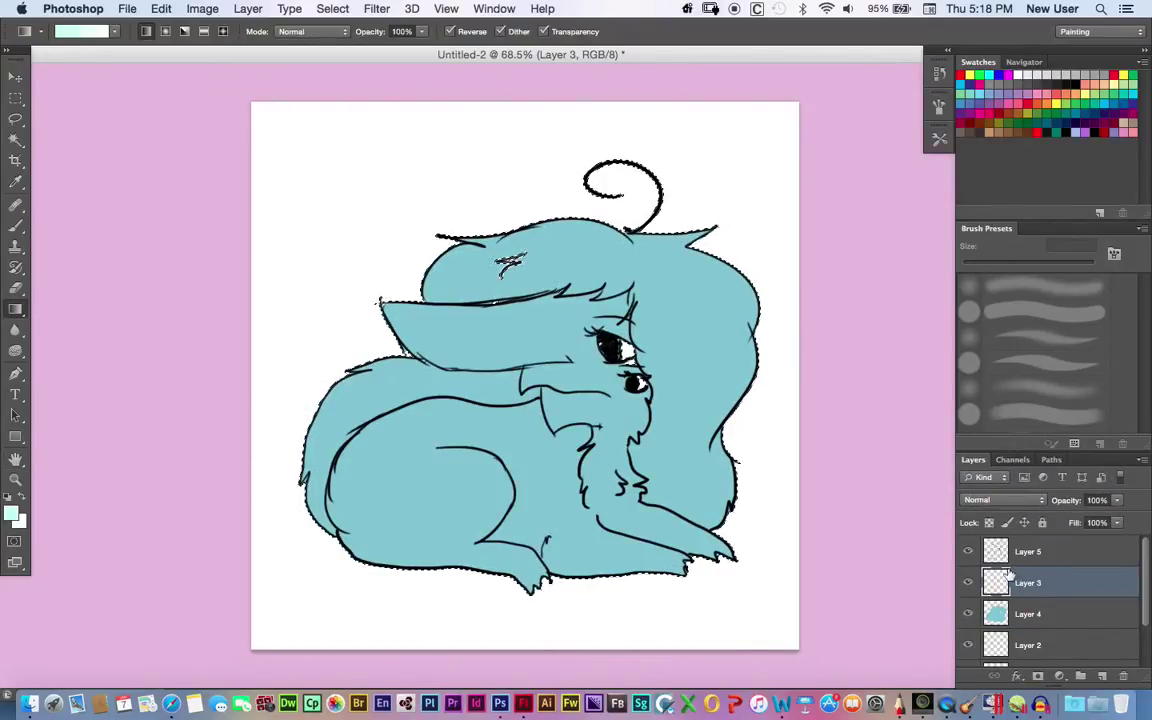
pyautogui.click(1013, 562)
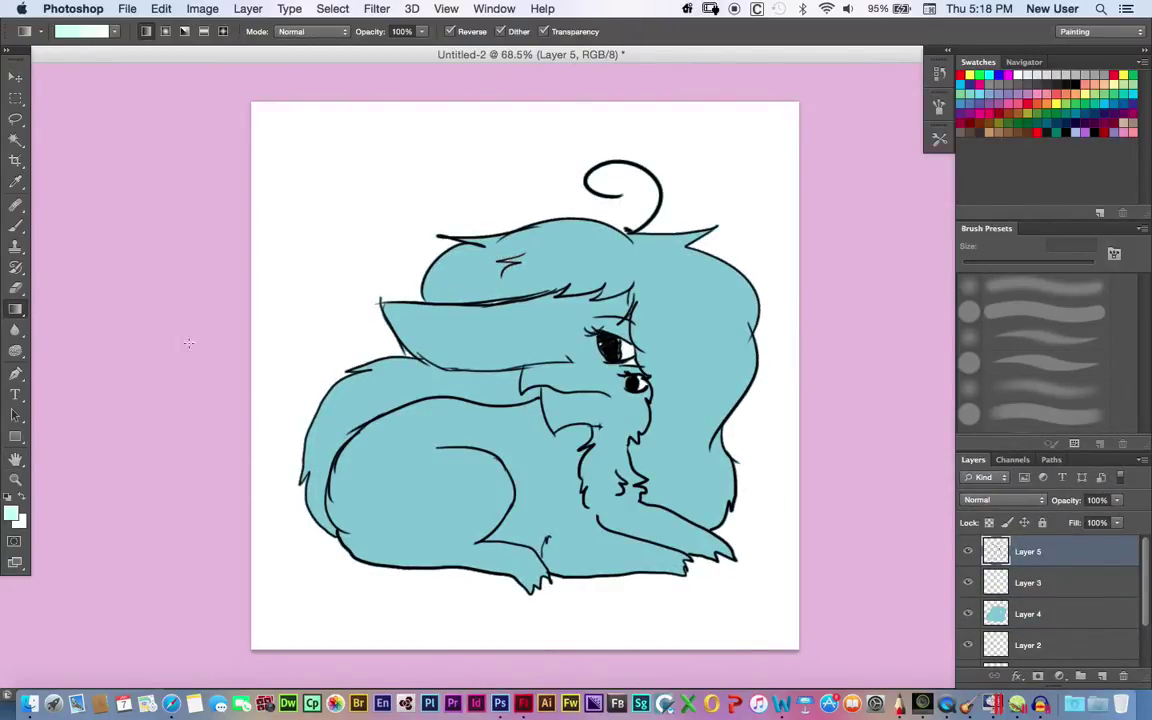
pyautogui.click(1054, 584)
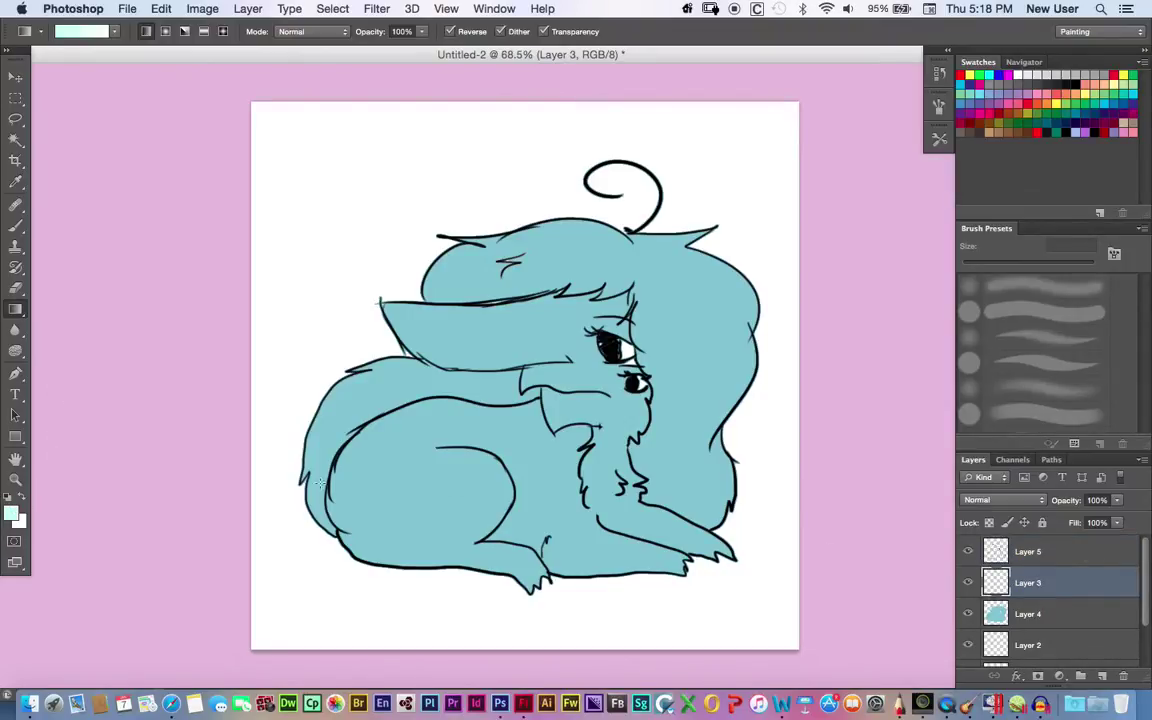
pyautogui.click(15, 288)
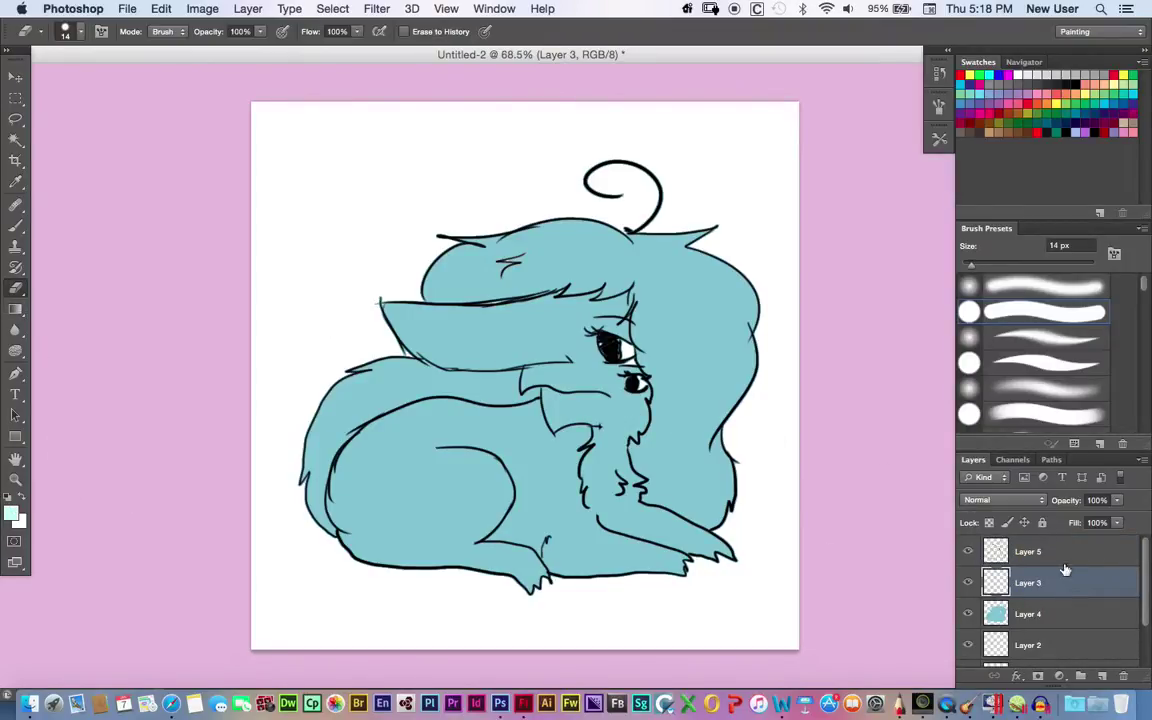
pyautogui.click(1043, 620)
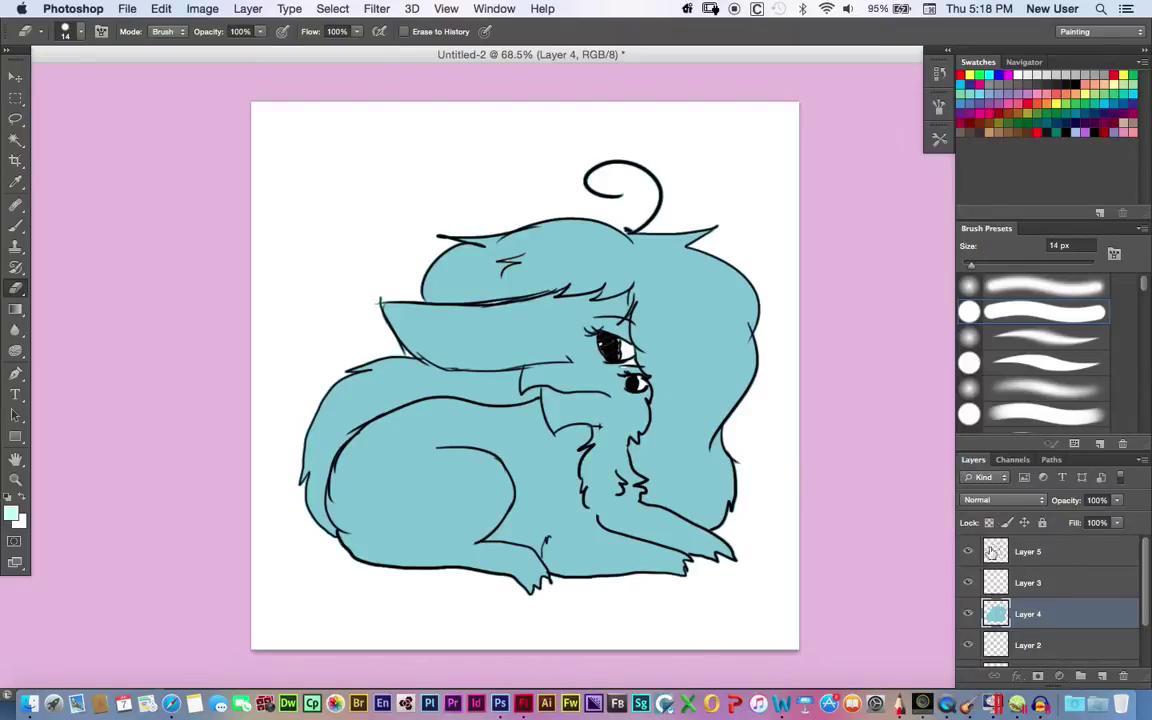
# Select the face and body from the line art on Layer 5 with the Magic Wand and fill them pale mint on Layer 3.
pyautogui.click(1060, 553)
pyautogui.click(16, 139)
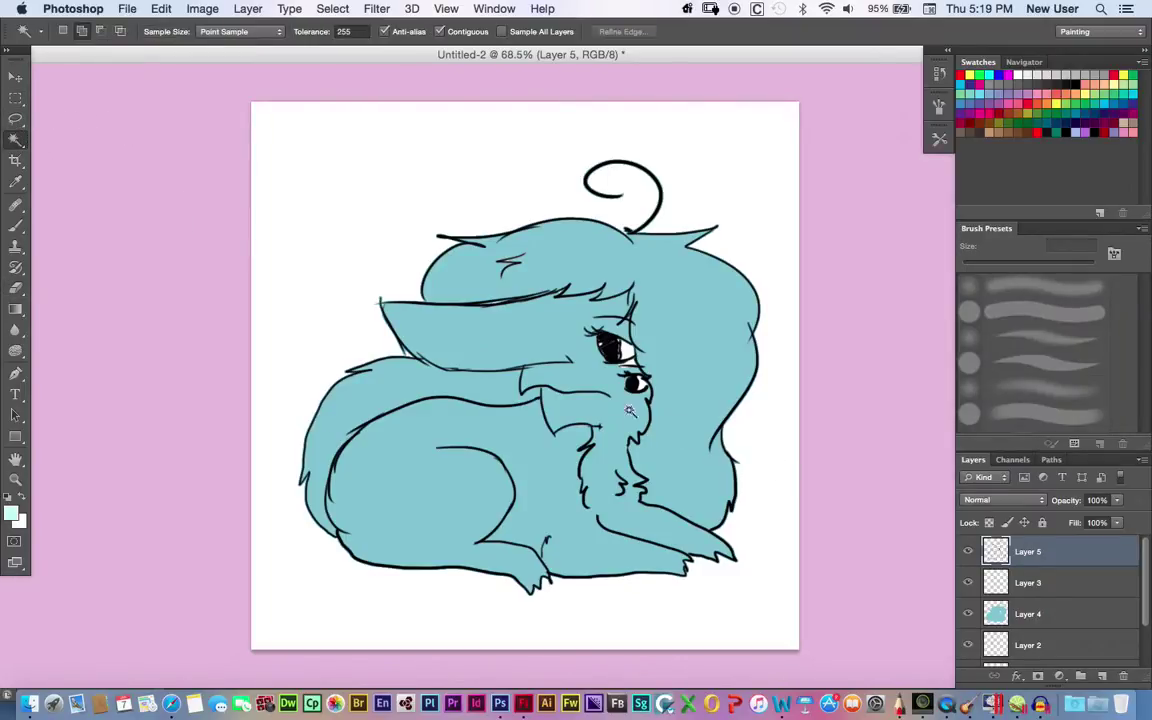
pyautogui.click(601, 380)
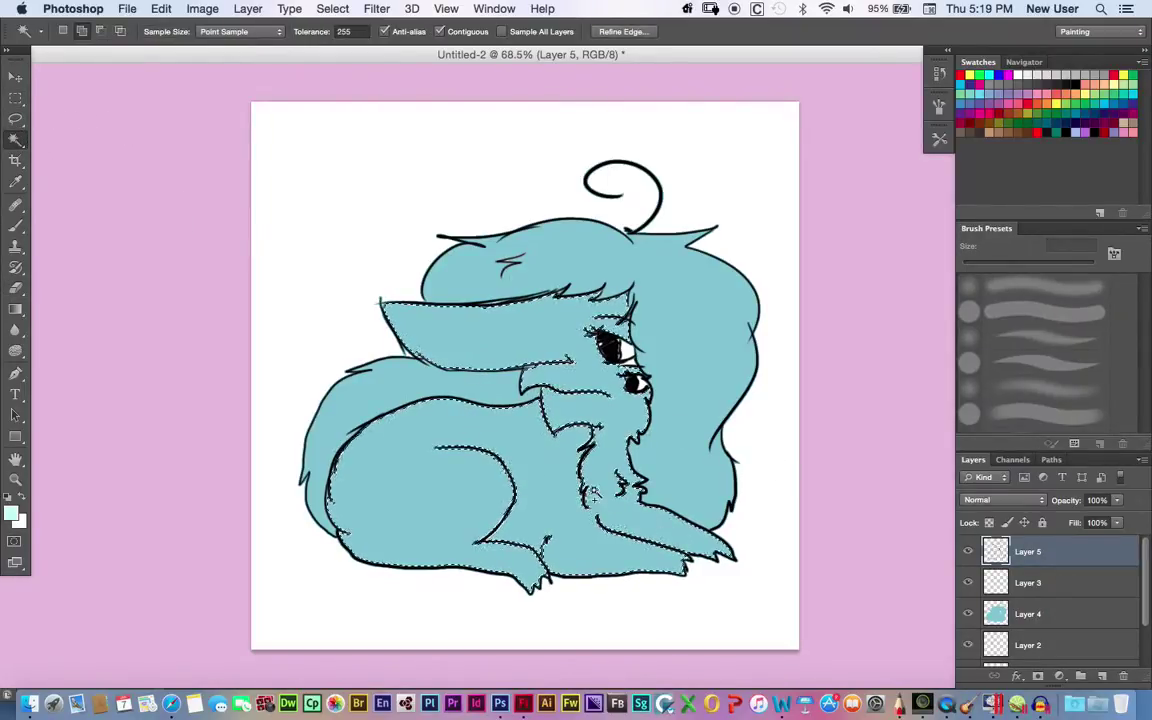
pyautogui.click(997, 580)
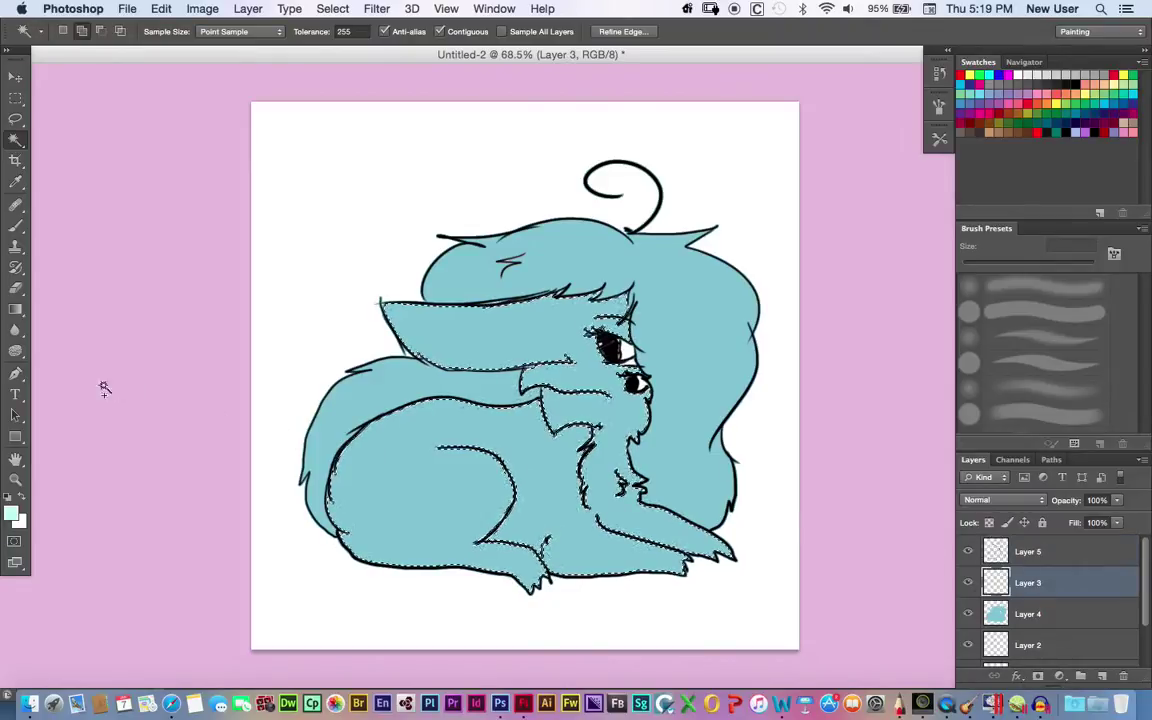
pyautogui.click(16, 308)
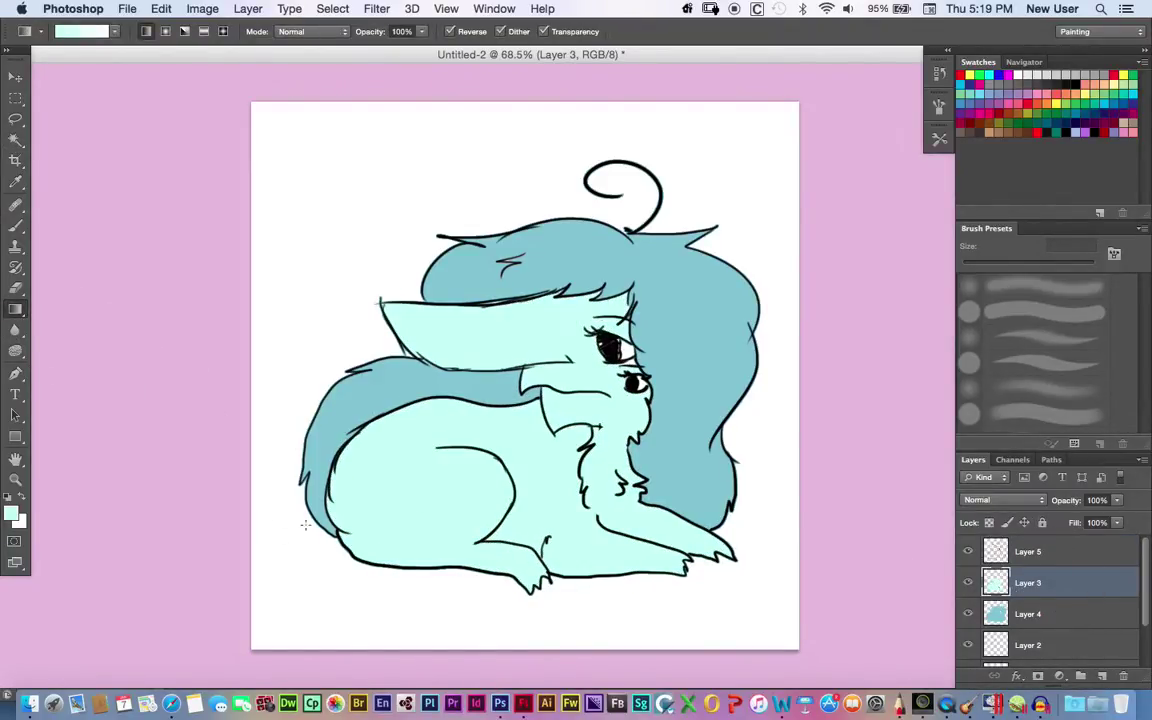
# Reselect the mint face and body area on Layer 3 with the Magic Wand and set the foreground colour to medium green.
pyautogui.click(16, 139)
pyautogui.click(470, 330)
pyautogui.click(962, 86)
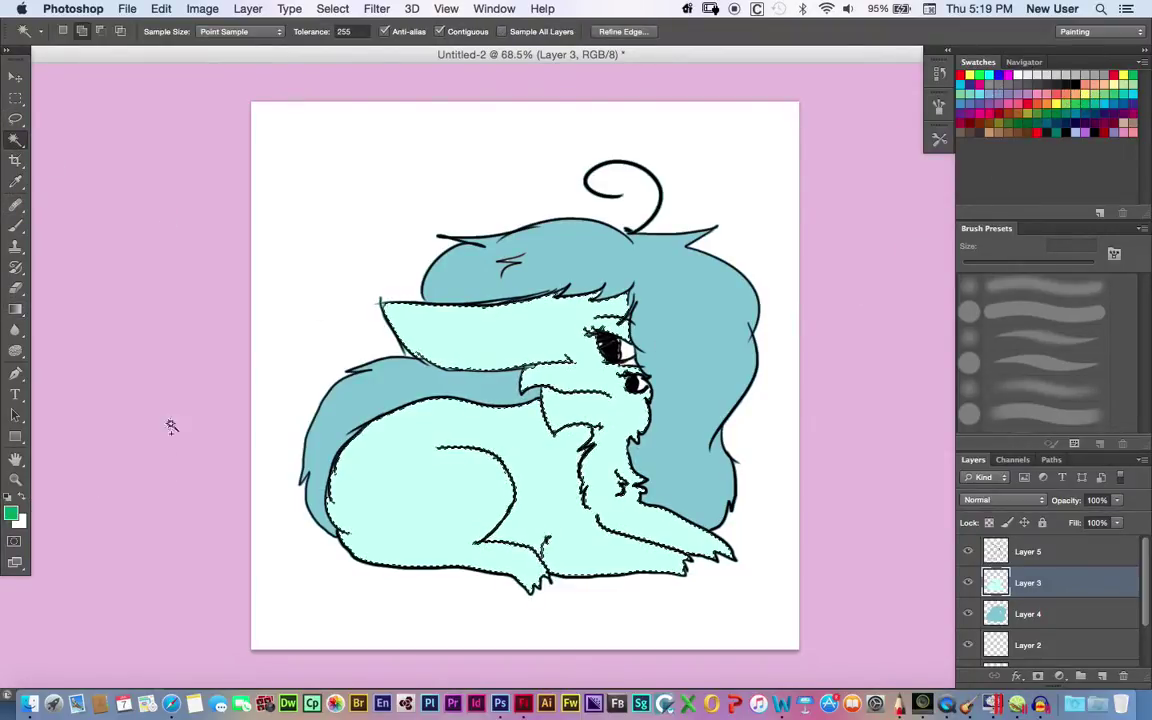
pyautogui.click(12, 513)
pyautogui.moveTo(207, 477); pyautogui.dragTo(198, 491)
pyautogui.click(379, 395)
# Choose a brush preset for the Brush tool and set its size to 48 px.
pyautogui.click(16, 226)
pyautogui.moveTo(968, 265)
pyautogui.mouseDown()
pyautogui.moveTo(1036, 265)
pyautogui.moveTo(993, 266)
pyautogui.mouseUp()
pyautogui.click(1030, 387)
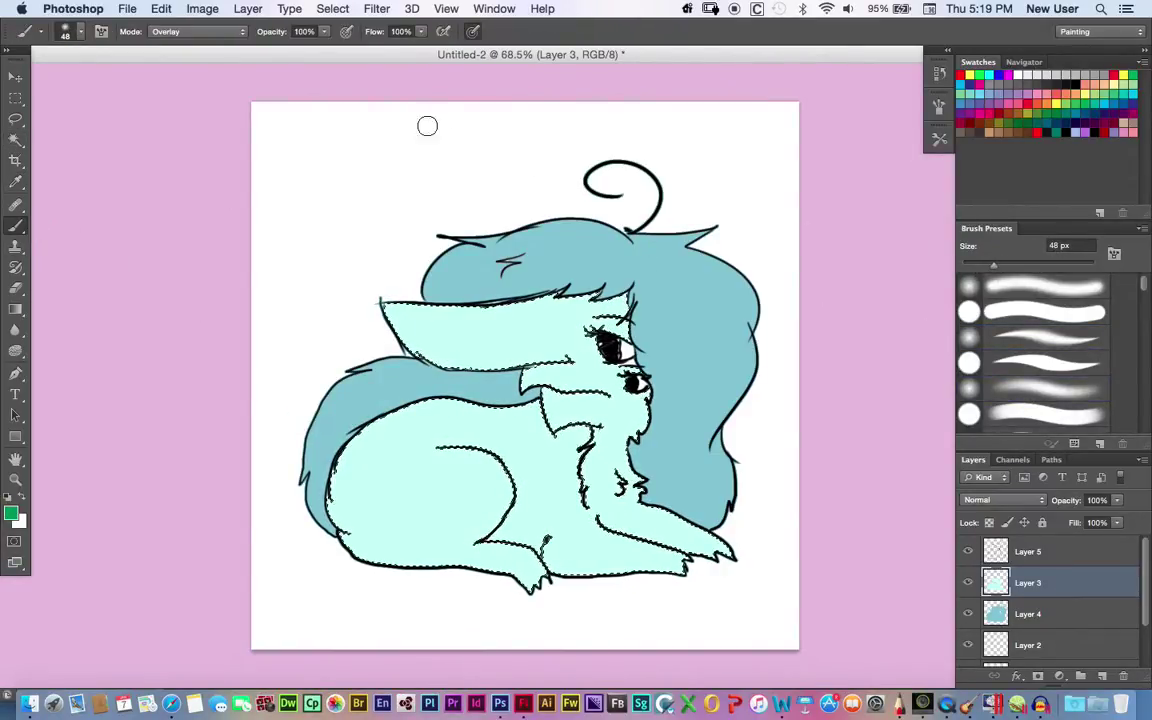
# Move Layer 2 above Layer 3 and brush green shading along the ear's upper edge, the forehead and the muzzle.
pyautogui.moveTo(1057, 648); pyautogui.dragTo(1060, 576)
pyautogui.doubleClick(1062, 582)
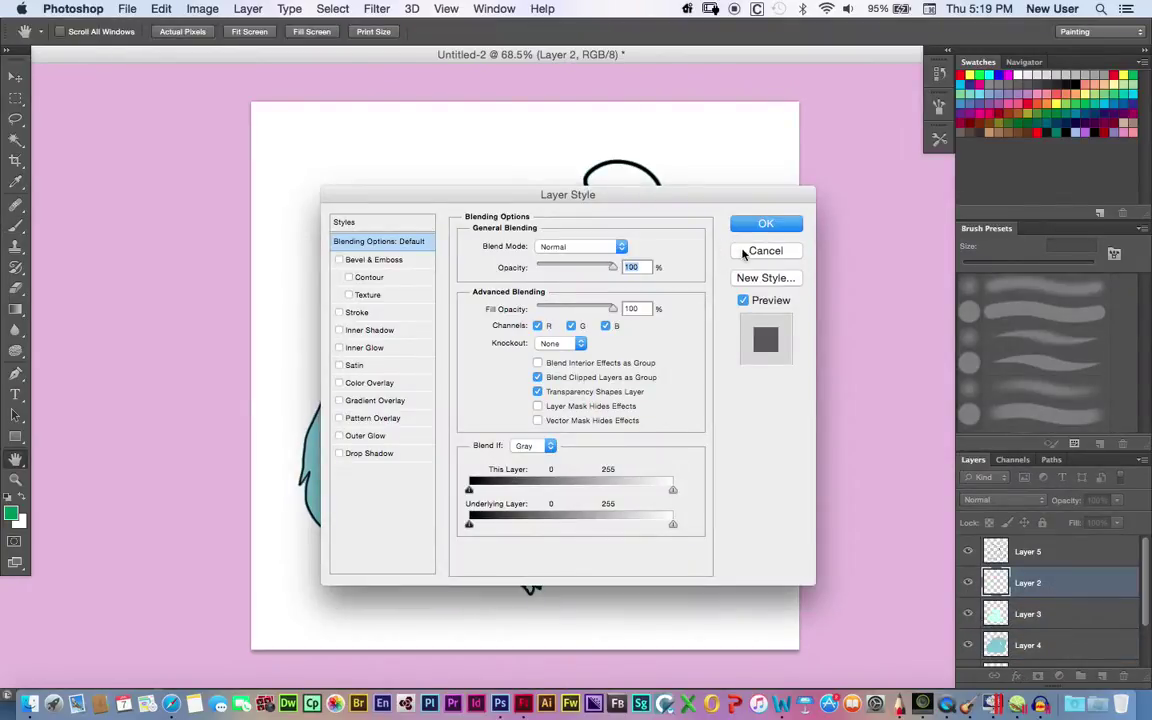
pyautogui.click(763, 224)
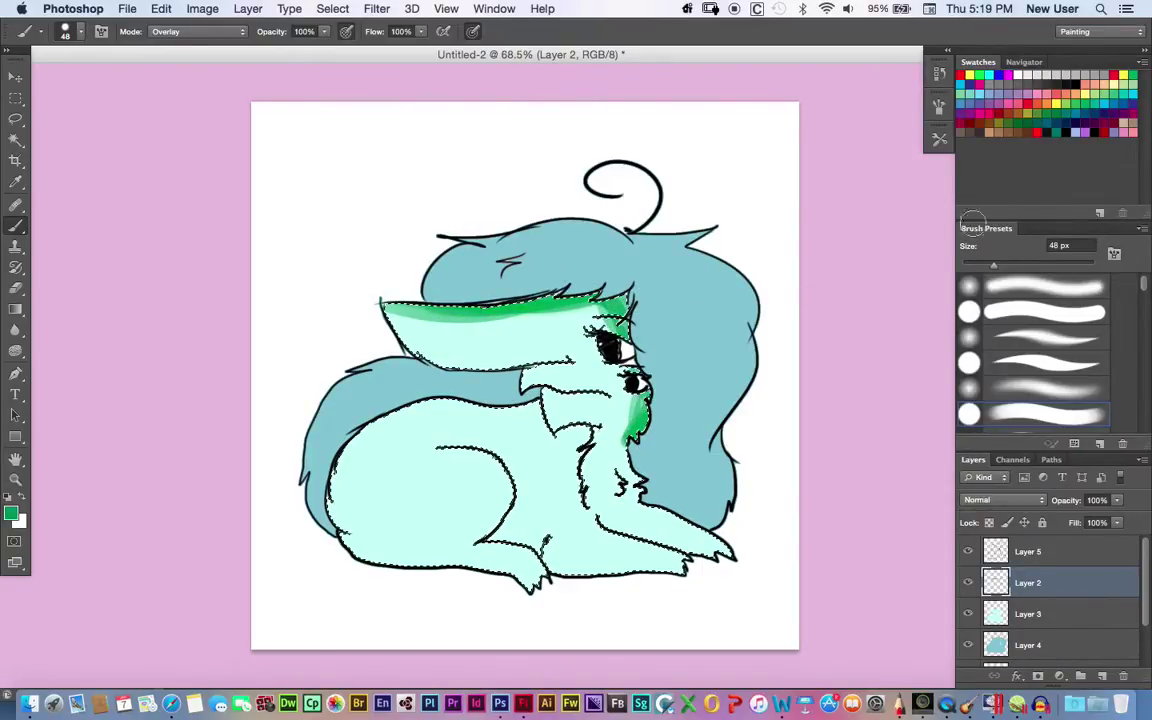
# Replace the green shading on Layer 2 with bright cyan strokes along the ear, face, cheek, neck, foreleg and haunch.
pyautogui.click(993, 98)
pyautogui.press('Delete')
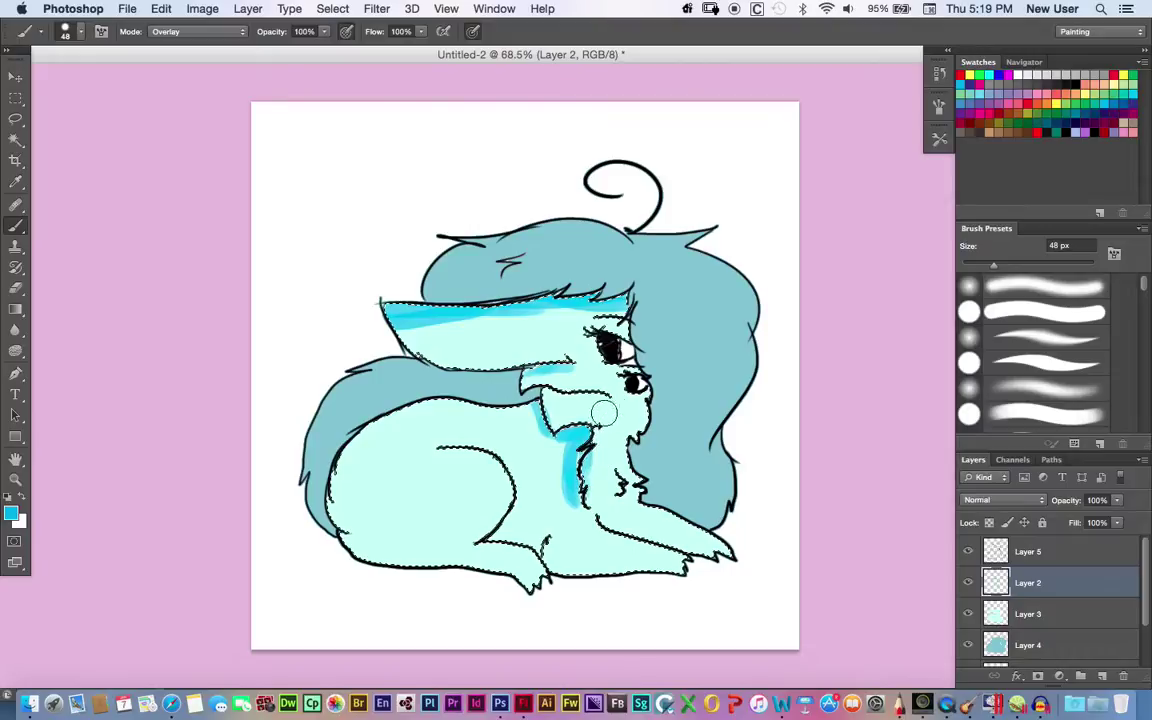
pyautogui.moveTo(600, 518)
pyautogui.mouseDown()
pyautogui.moveTo(638, 522)
pyautogui.moveTo(725, 568)
pyautogui.mouseUp()
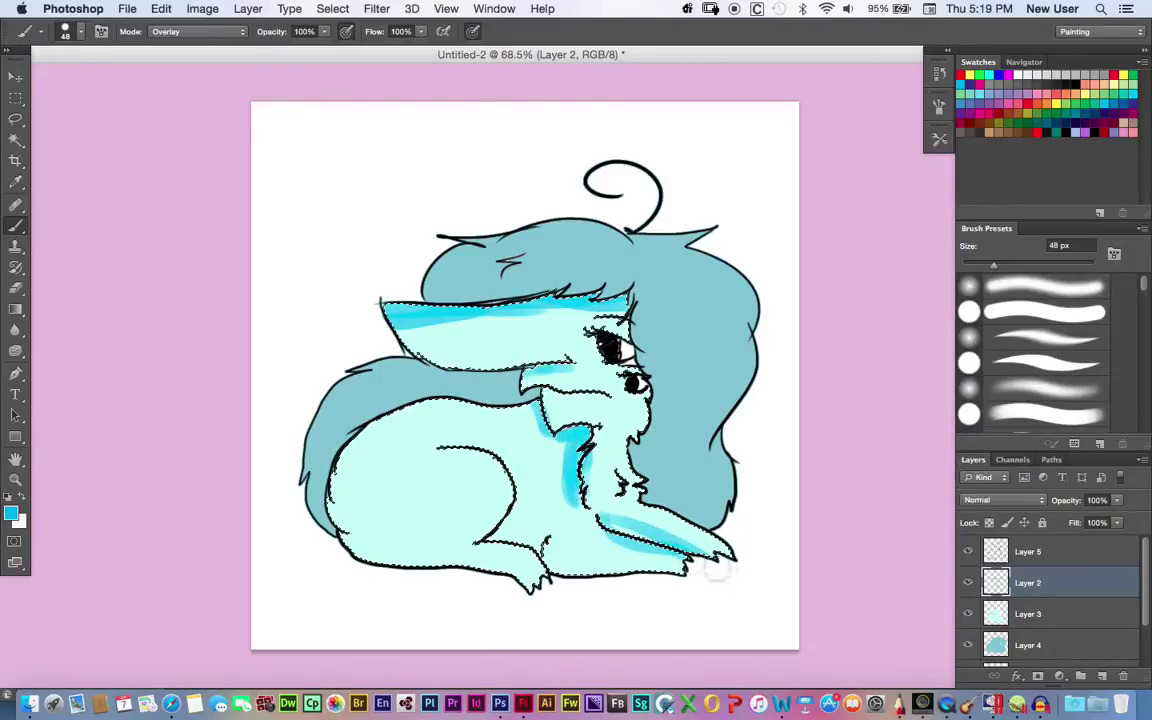
pyautogui.moveTo(543, 538); pyautogui.dragTo(483, 527)
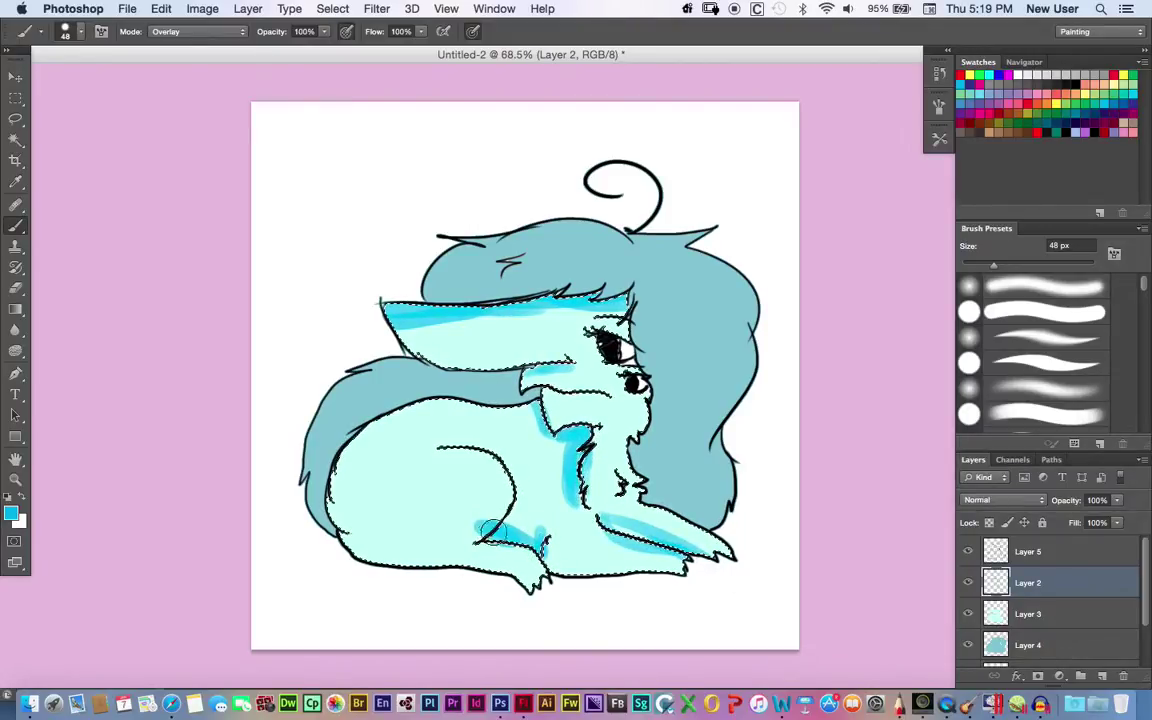
pyautogui.moveTo(488, 448)
pyautogui.mouseDown()
pyautogui.moveTo(506, 501)
pyautogui.moveTo(483, 526)
pyautogui.moveTo(516, 505)
pyautogui.moveTo(412, 467)
pyautogui.moveTo(478, 458)
pyautogui.moveTo(476, 522)
pyautogui.mouseUp()
pyautogui.moveTo(532, 380)
pyautogui.mouseDown()
pyautogui.moveTo(581, 392)
pyautogui.moveTo(557, 399)
pyautogui.moveTo(605, 404)
pyautogui.mouseUp()
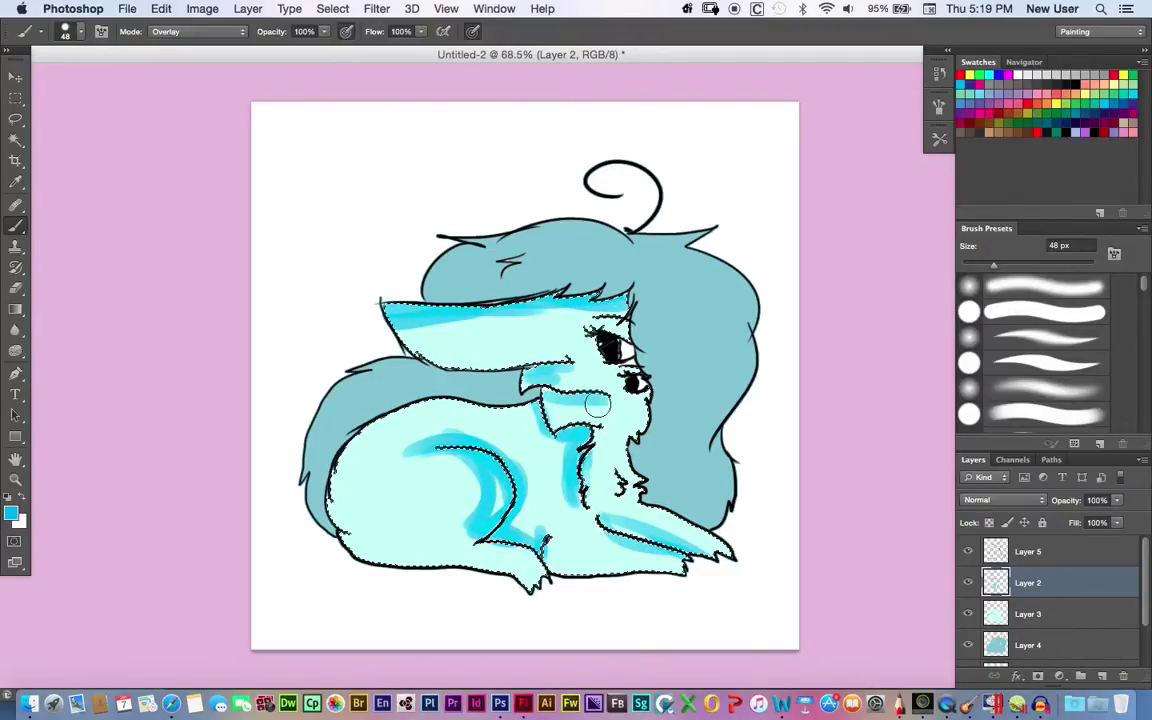
pyautogui.moveTo(631, 304); pyautogui.dragTo(622, 330)
pyautogui.moveTo(641, 398); pyautogui.dragTo(639, 430)
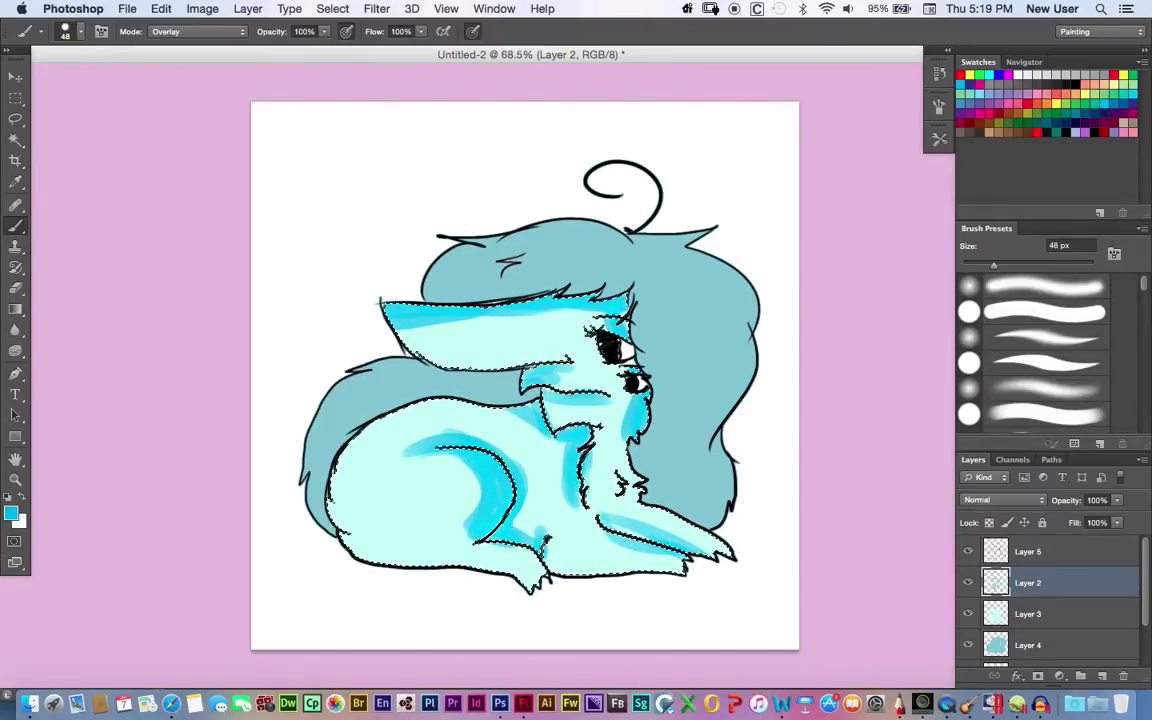
# Give the Blur tool a 25 px brush tip.
pyautogui.click(11, 513)
pyautogui.click(420, 418)
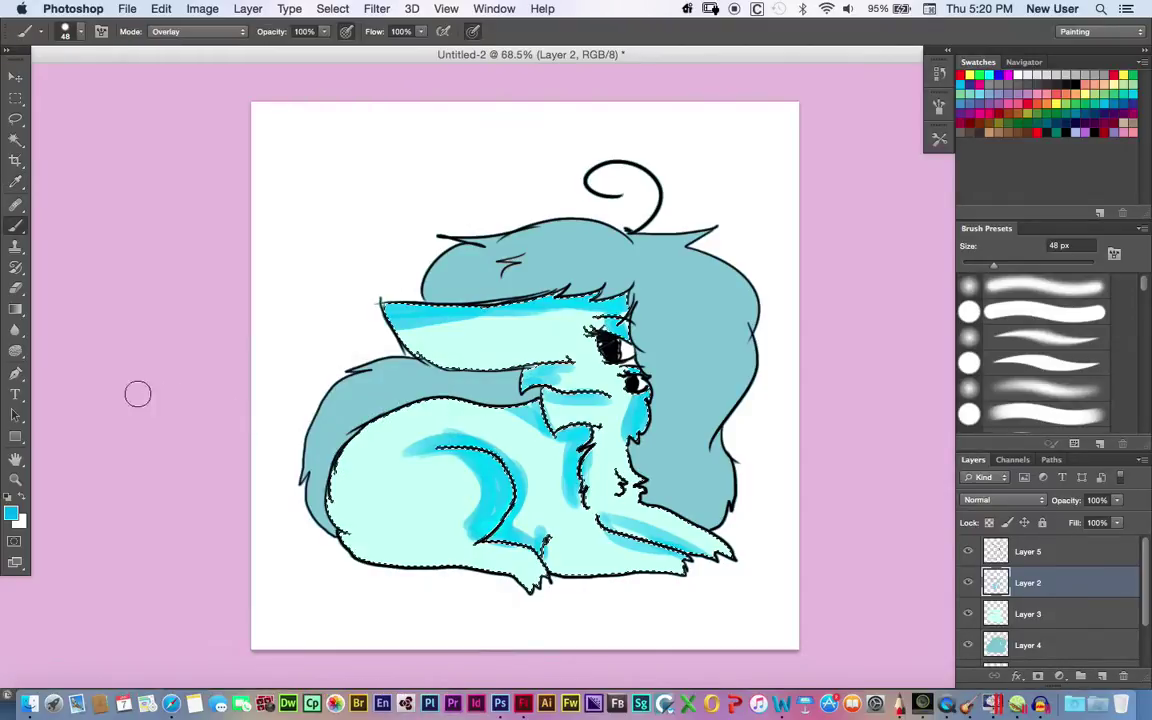
pyautogui.click(15, 330)
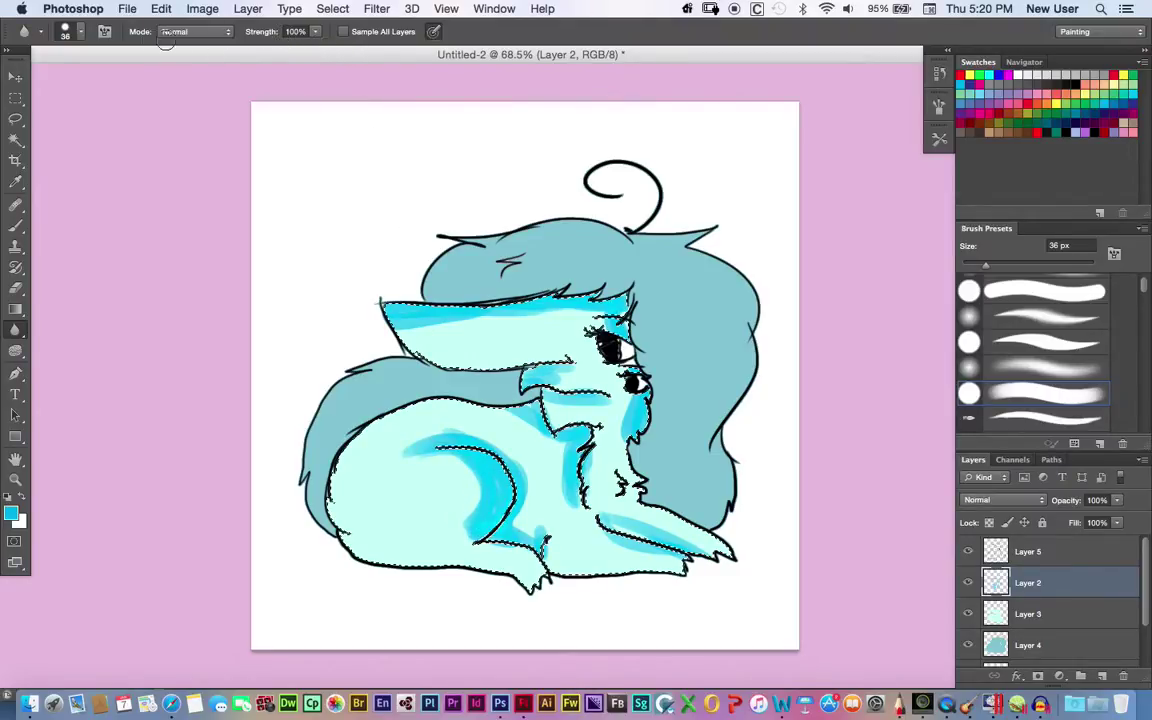
pyautogui.click(104, 31)
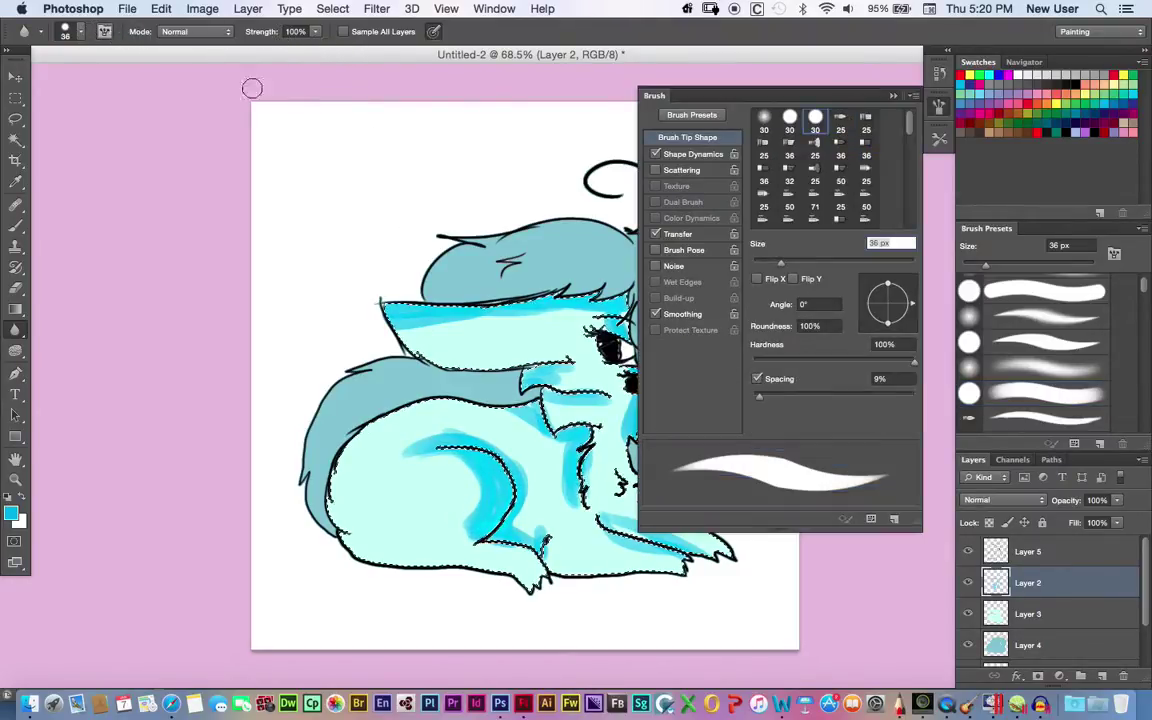
pyautogui.click(850, 128)
pyautogui.click(866, 124)
pyautogui.click(893, 96)
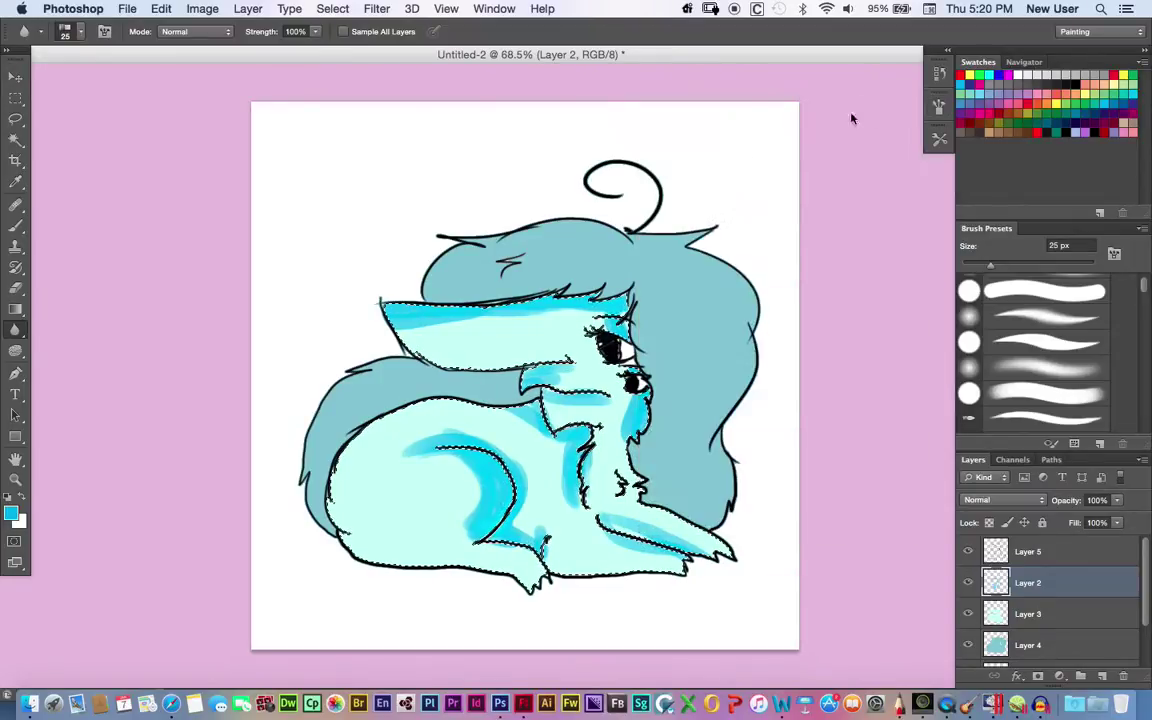
pyautogui.click(1049, 553)
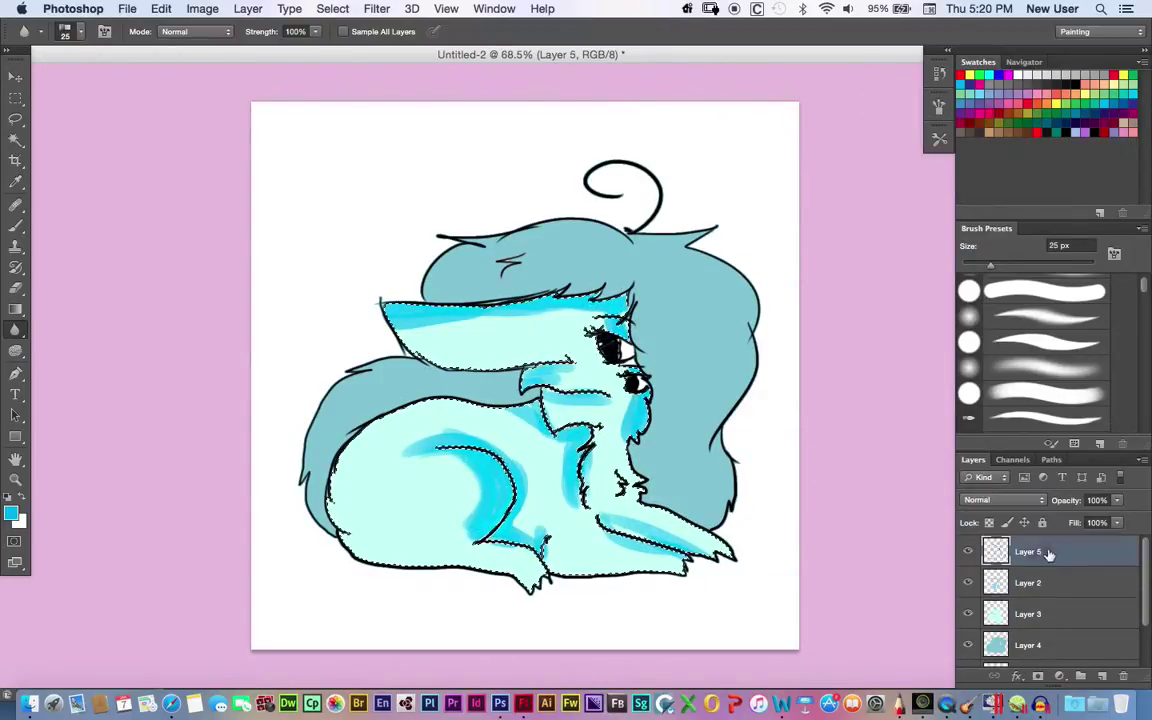
pyautogui.click(1036, 581)
# Extend the cyan shading inside the haunch curve on Layer 2 and sample the body's pale mint as the foreground colour.
pyautogui.click(16, 226)
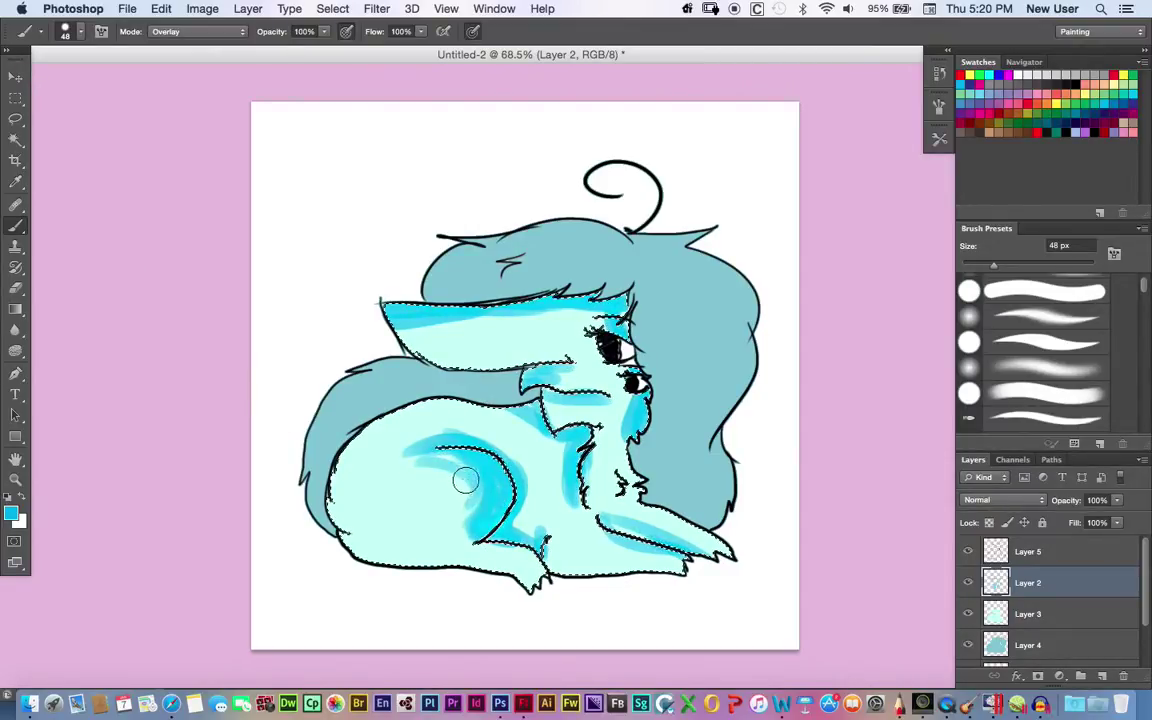
pyautogui.click(11, 513)
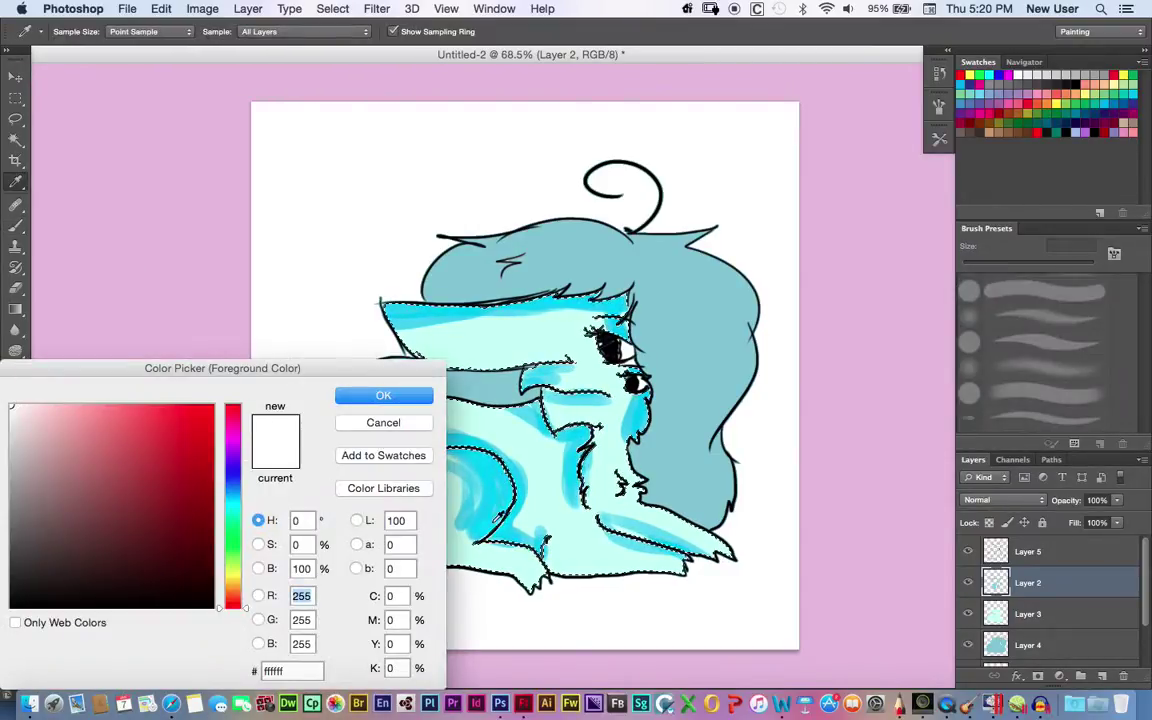
pyautogui.click(543, 507)
pyautogui.click(376, 400)
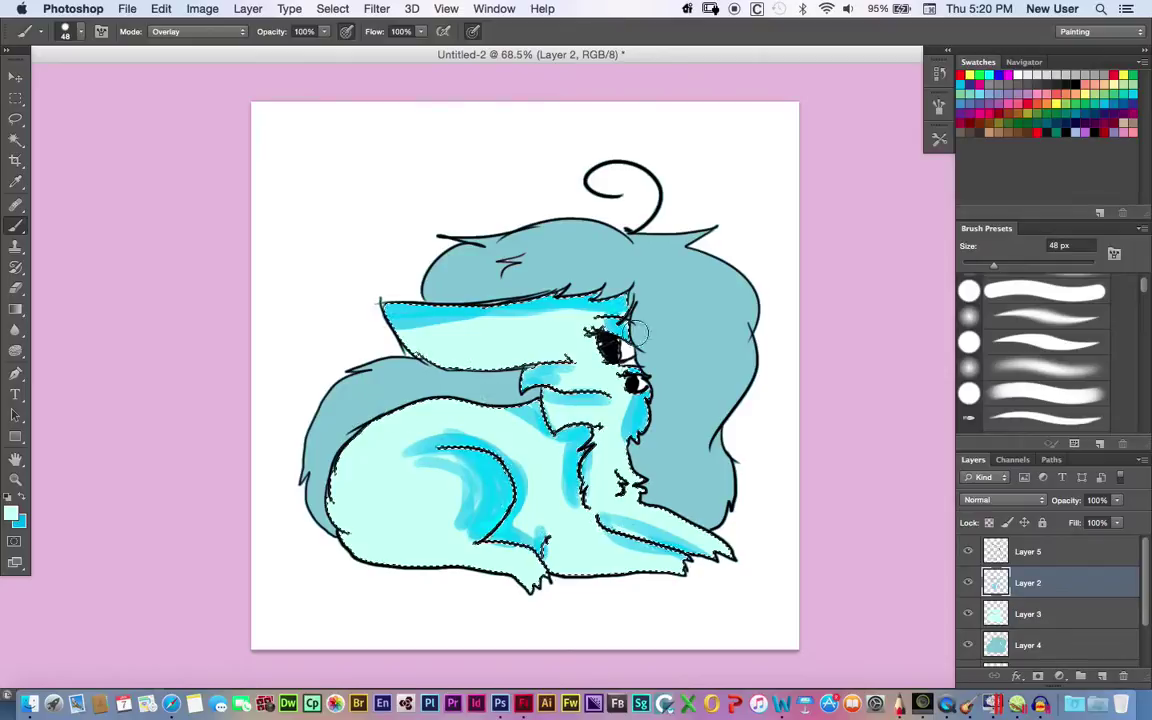
# Save the pale mint as a swatch and blend the cyan shading into the body with the brush in Normal mode.
pyautogui.click(1050, 155)
pyautogui.click(740, 333)
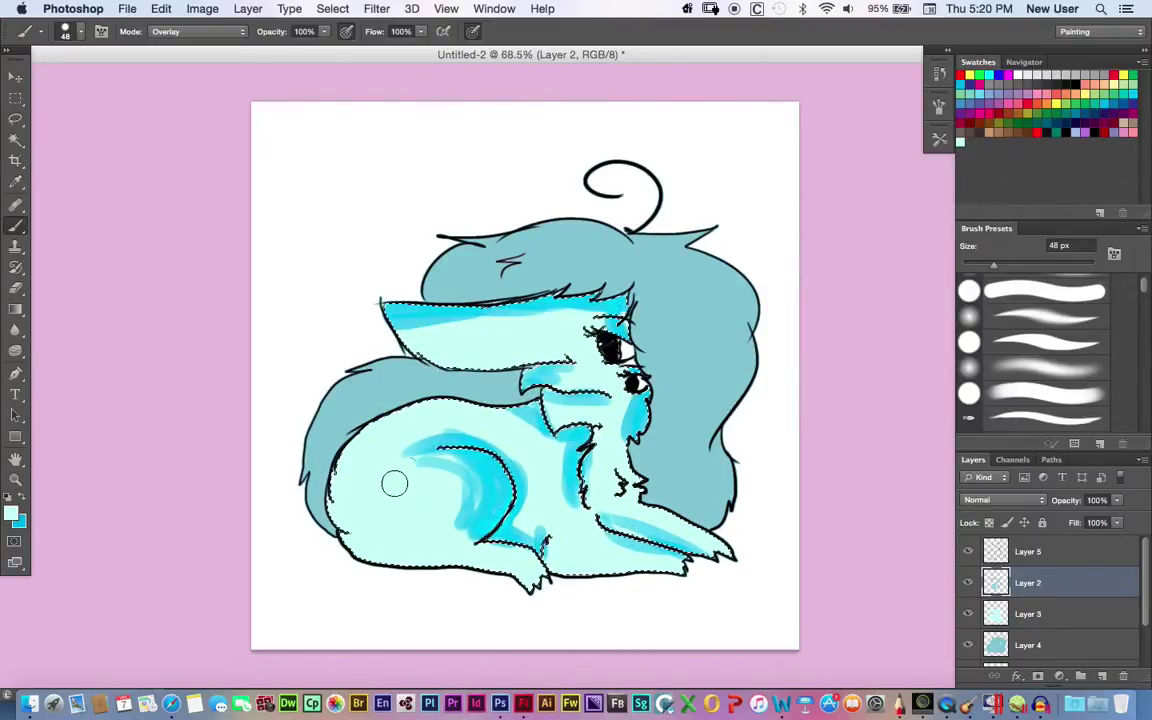
pyautogui.click(175, 33)
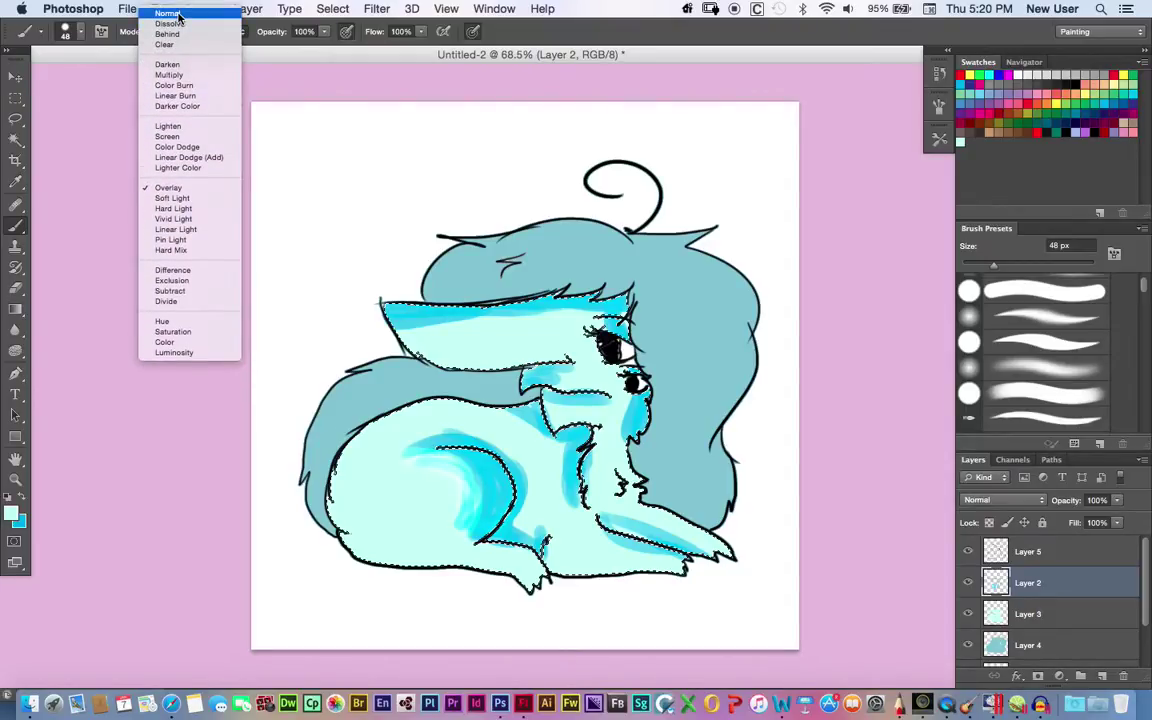
pyautogui.click(178, 15)
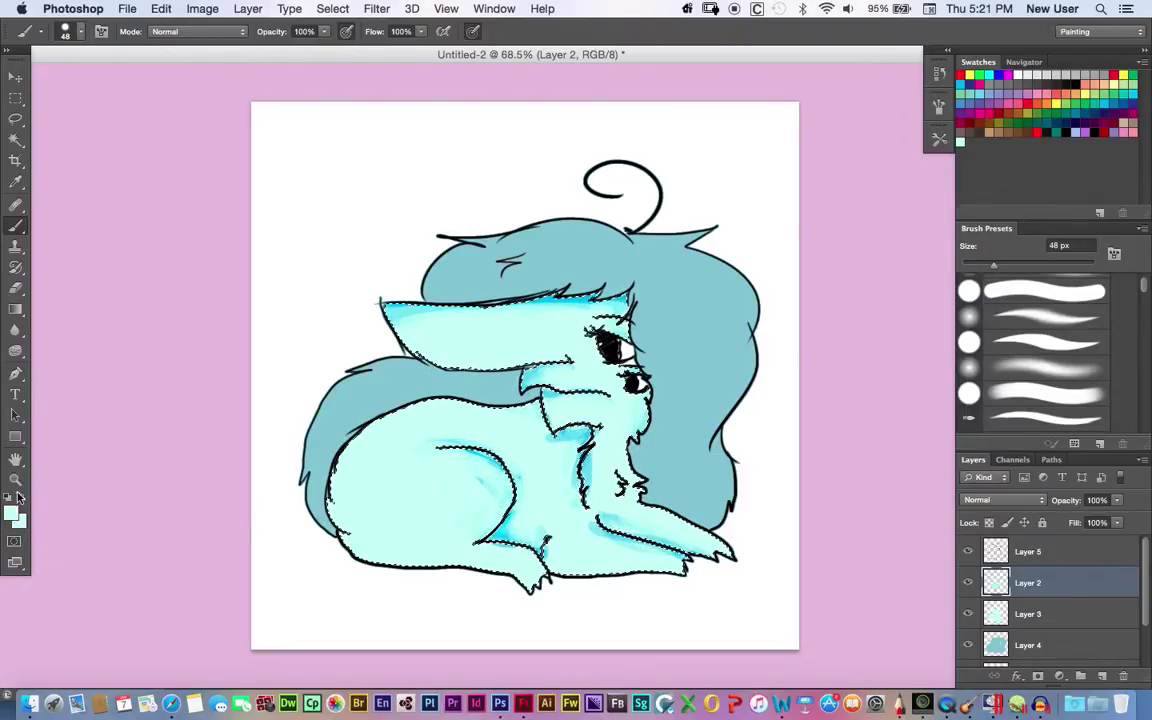
# Apply the basic Blur filter to the body shading on Layer 2.
pyautogui.click(384, 9)
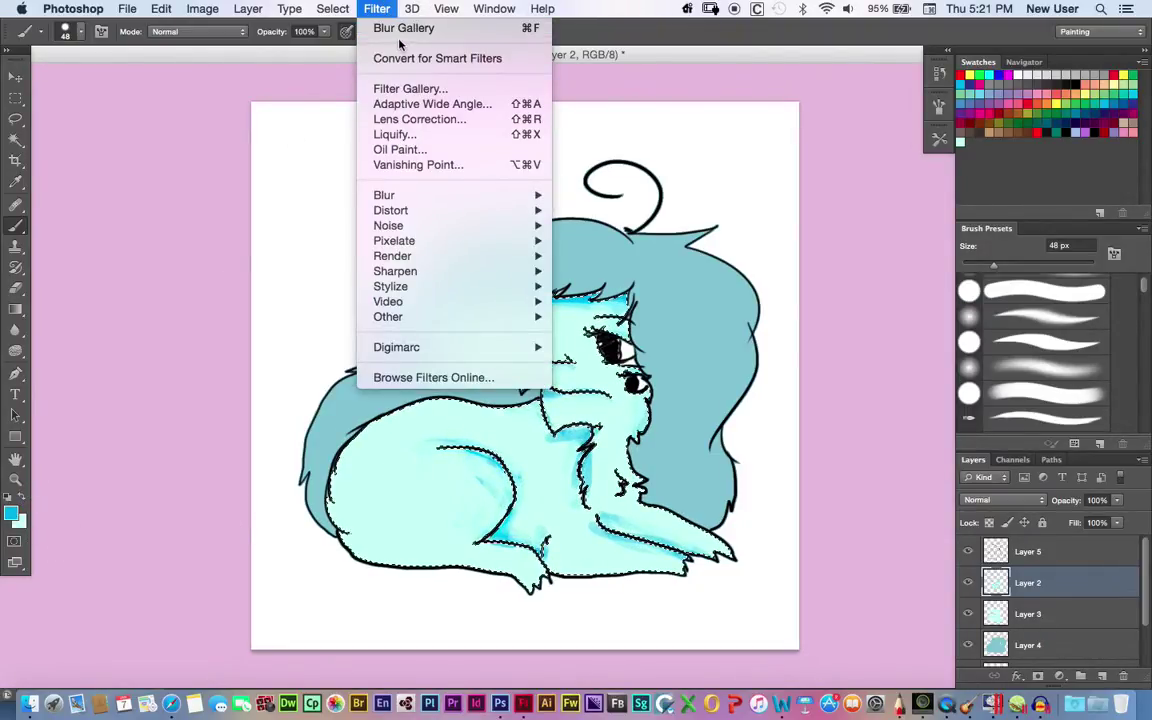
pyautogui.moveTo(396, 198)
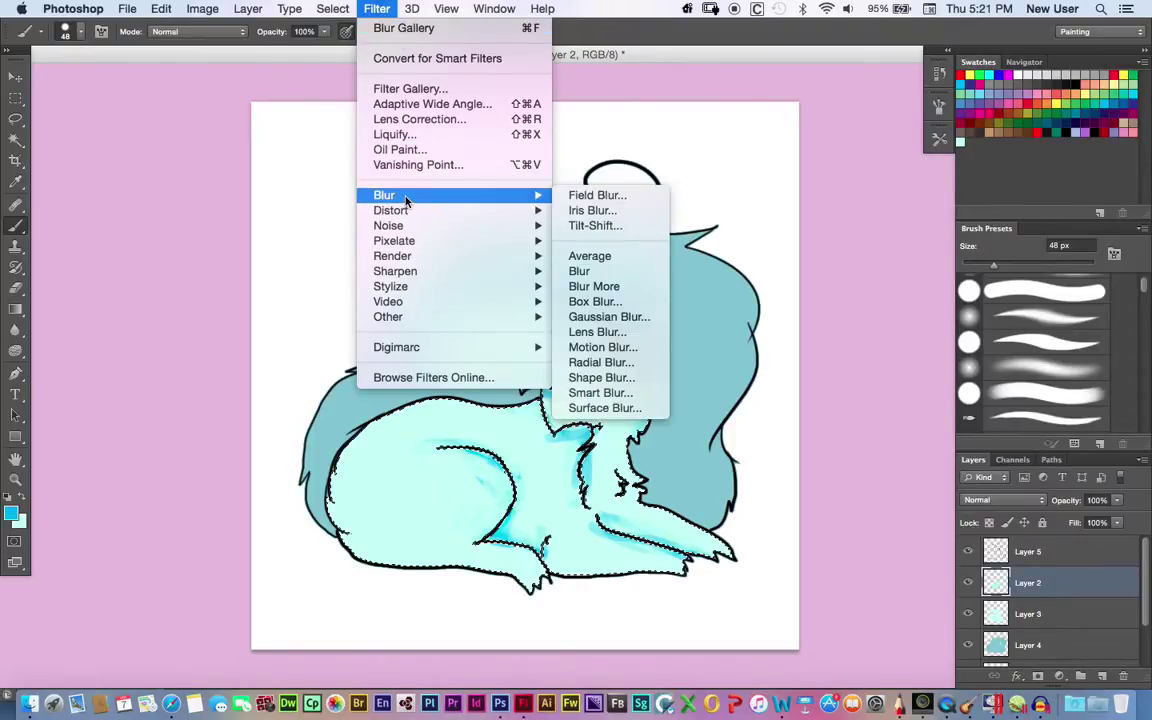
pyautogui.click(580, 271)
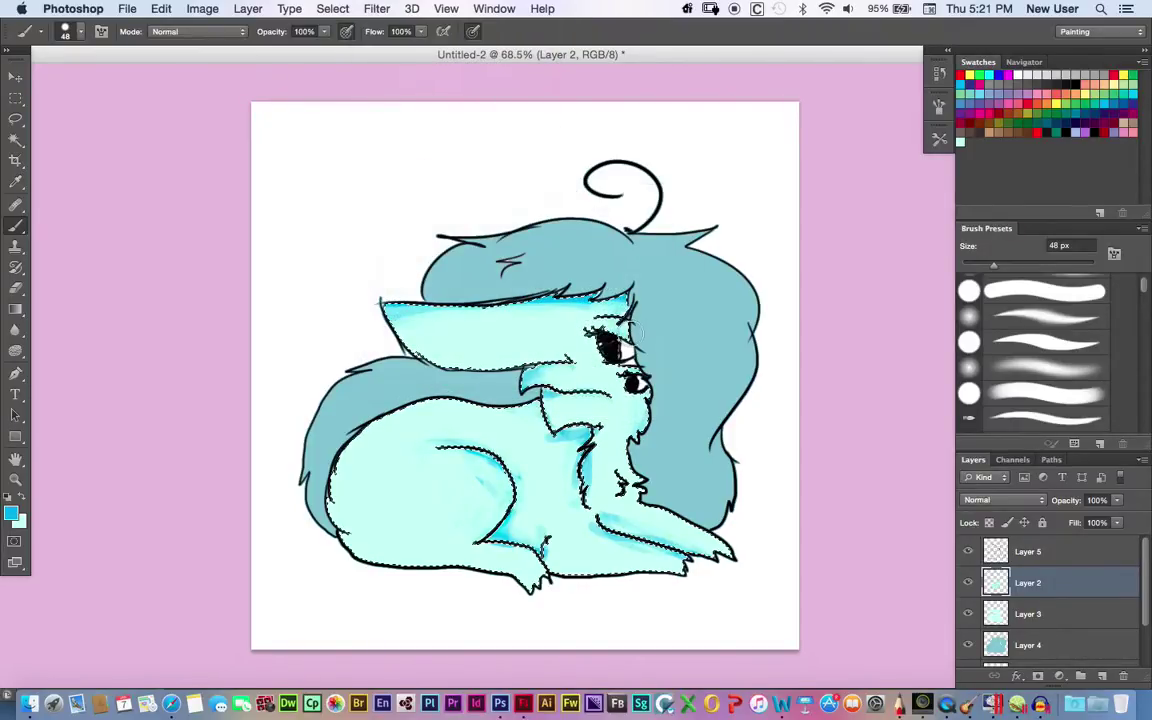
# Reapply the Blur filter several times to soften the Layer 2 shading further and clear the selection.
pyautogui.click(372, 10)
pyautogui.click(368, 14)
pyautogui.press('super+f')
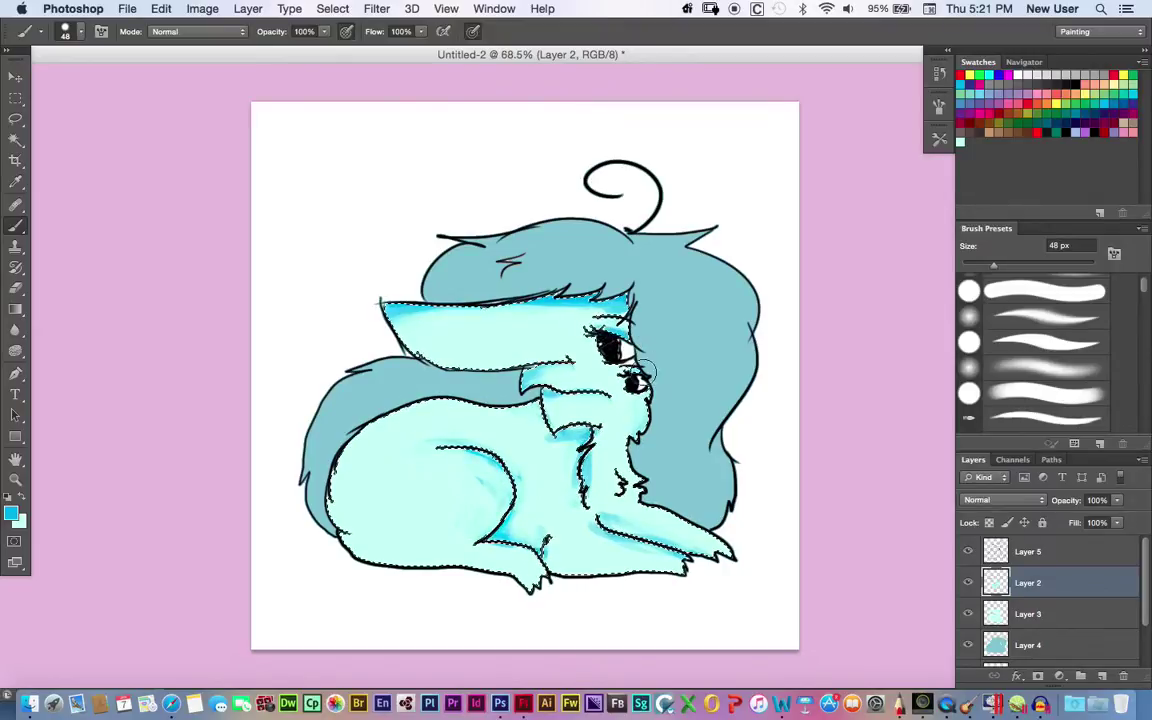
pyautogui.press('super+f')
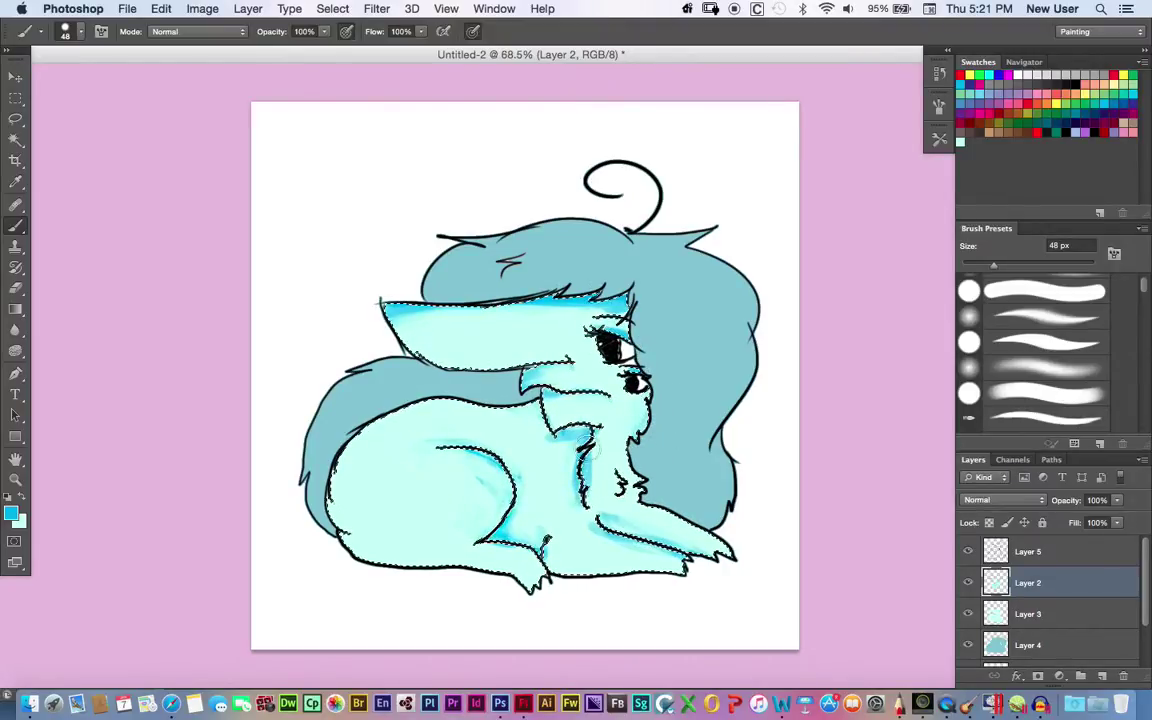
pyautogui.click(377, 8)
pyautogui.click(392, 30)
pyautogui.click(377, 8)
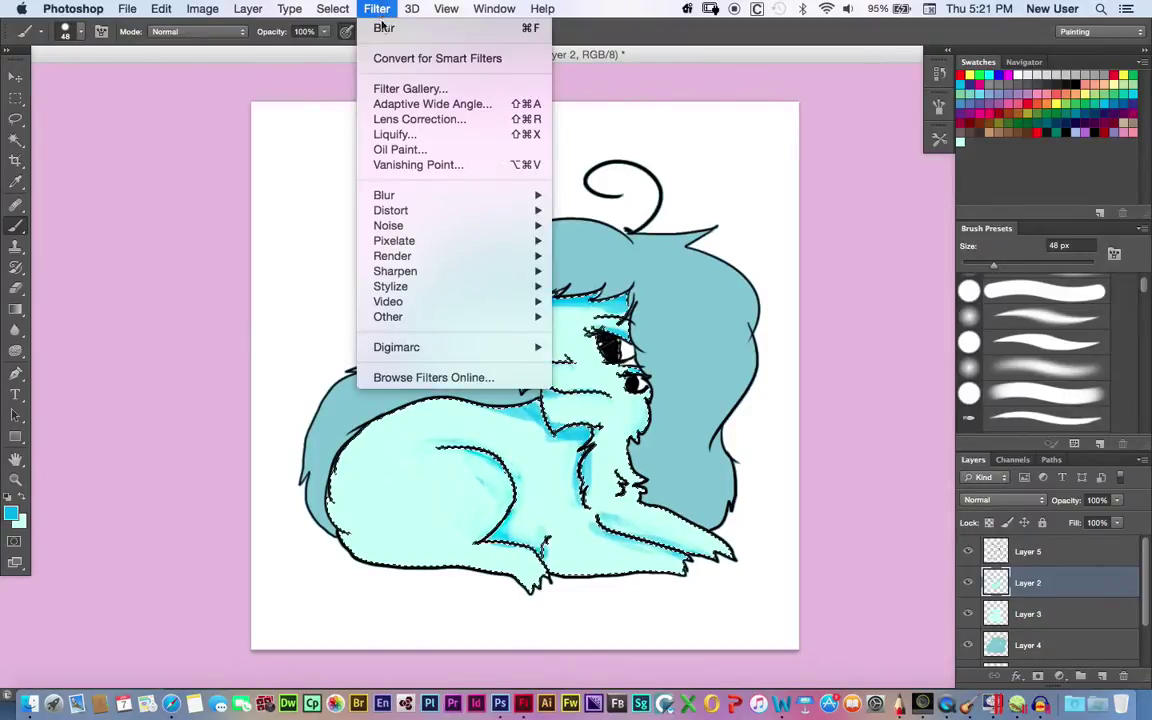
pyautogui.click(384, 28)
pyautogui.click(1088, 613)
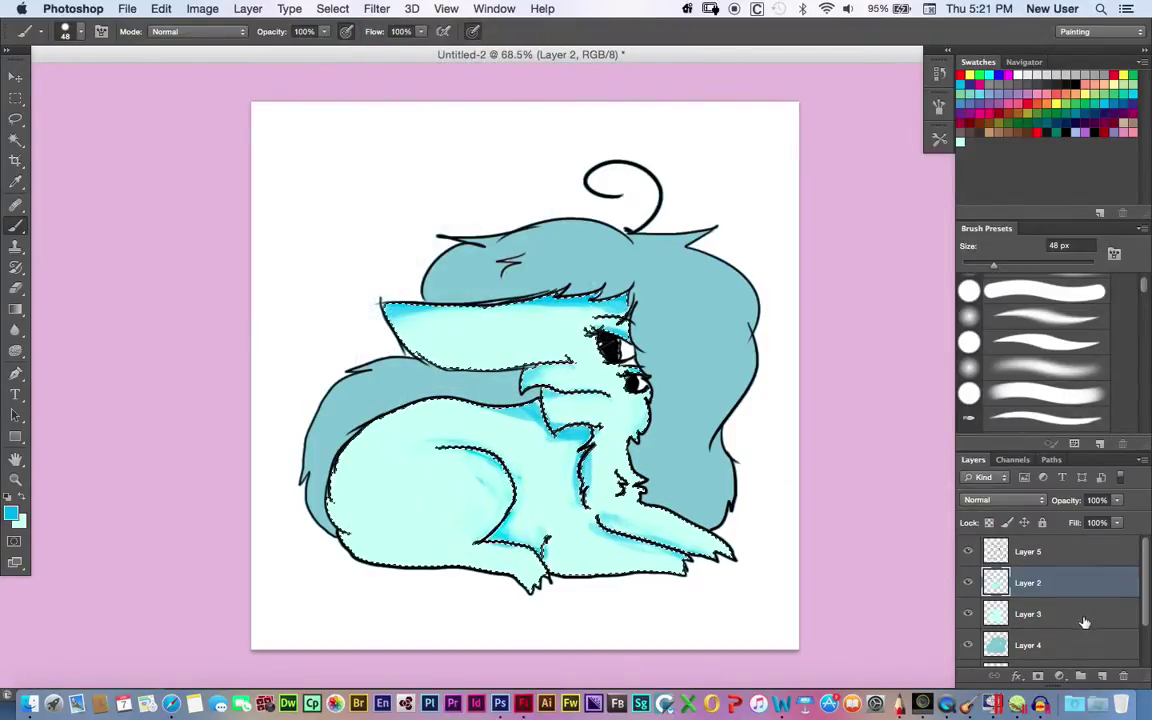
pyautogui.press('super+d')
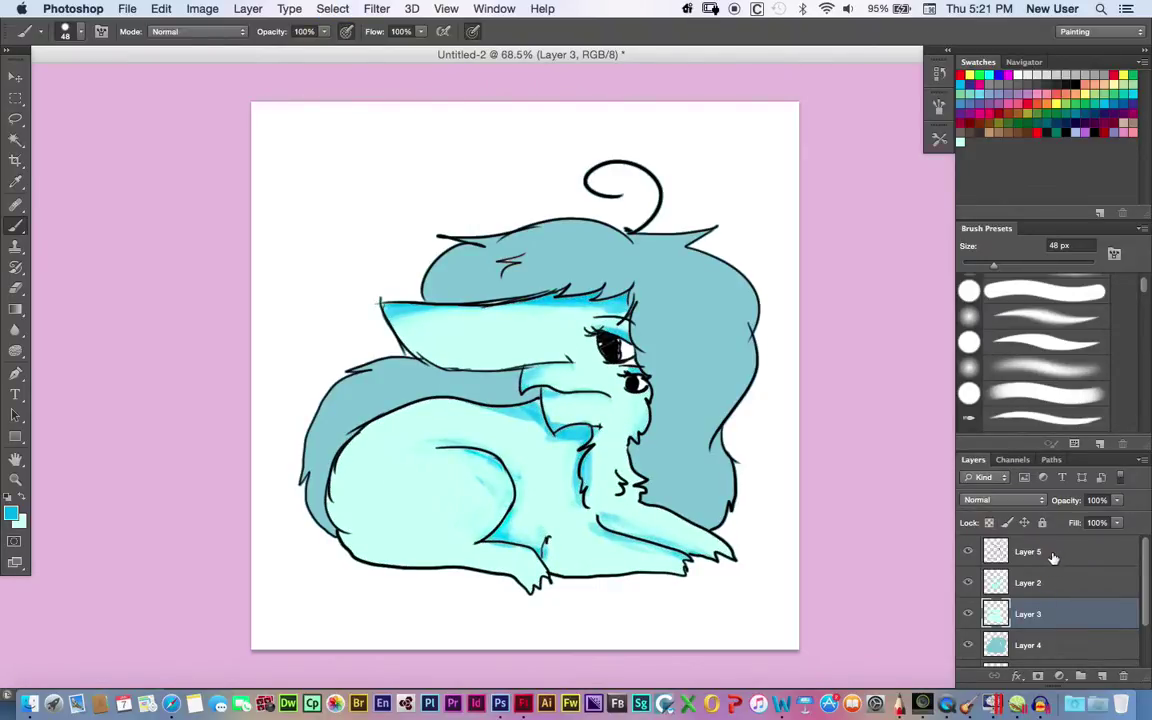
# Make Layer 5 the active layer and save the cyan shading colour as a swatch.
pyautogui.click(1050, 554)
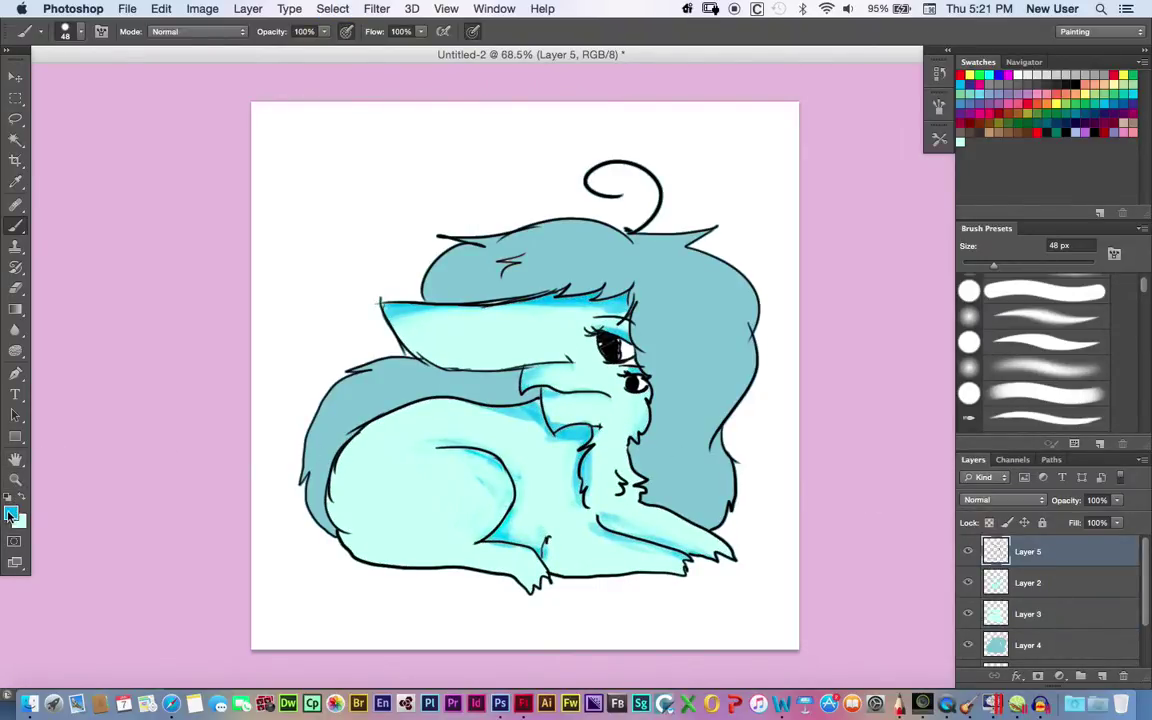
pyautogui.click(974, 152)
pyautogui.press('Return')
pyautogui.click(978, 150)
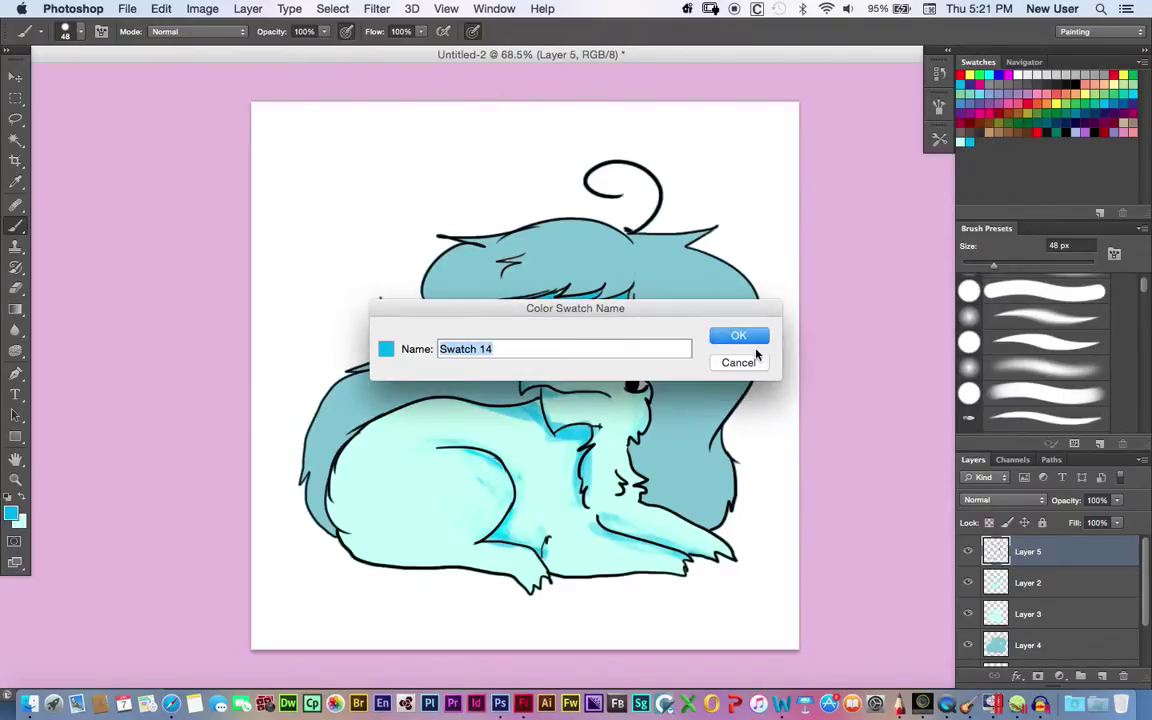
pyautogui.click(752, 340)
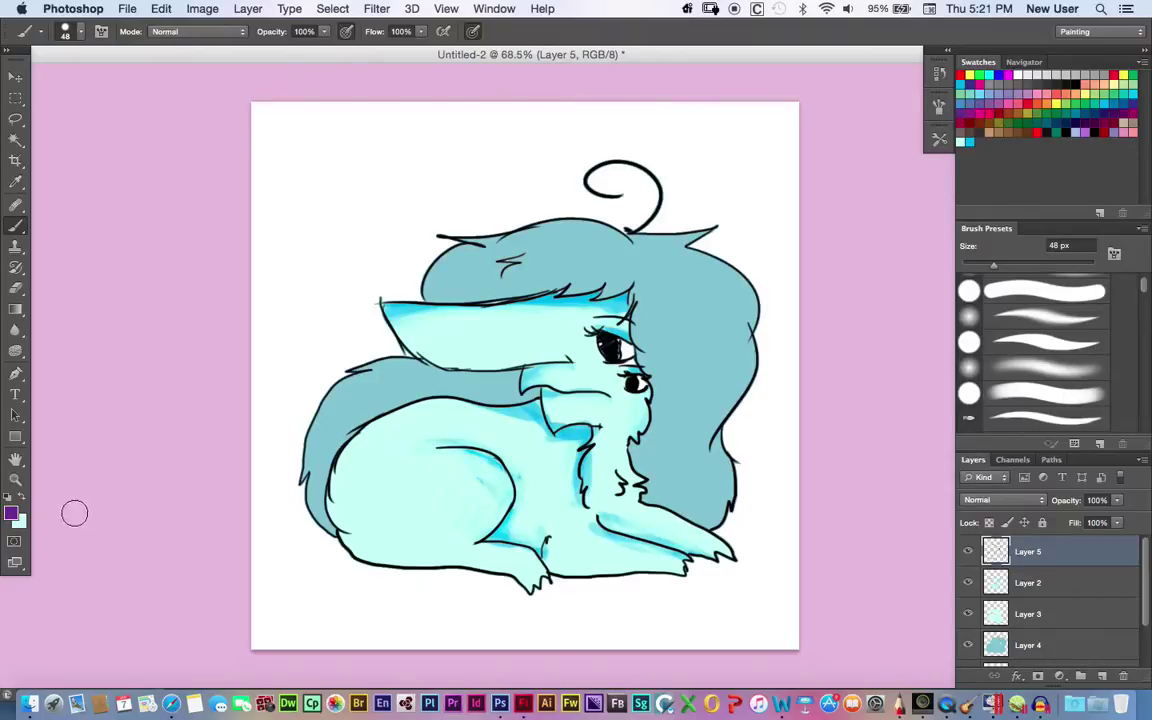
# Choose a purple foreground colour and reduce the brush size to 25 px.
pyautogui.click(11, 513)
pyautogui.click(383, 392)
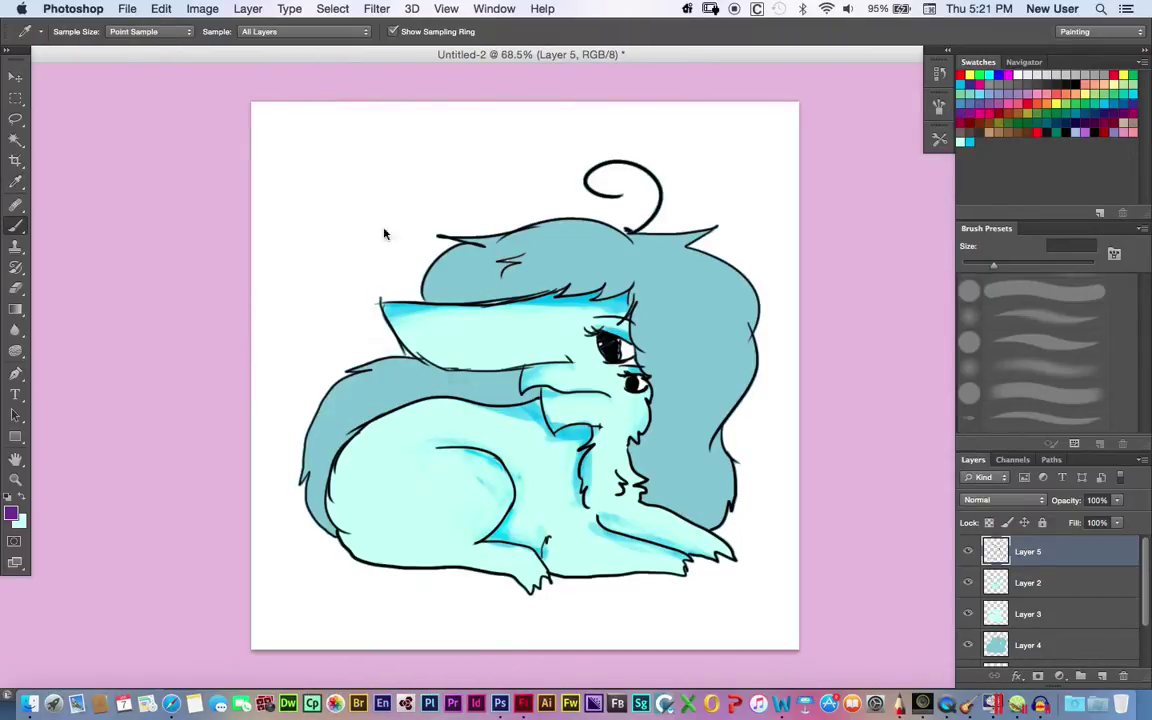
pyautogui.press('b')
pyautogui.press('[')
pyautogui.press('[')
pyautogui.press('[')
pyautogui.press('[')
pyautogui.press('[')
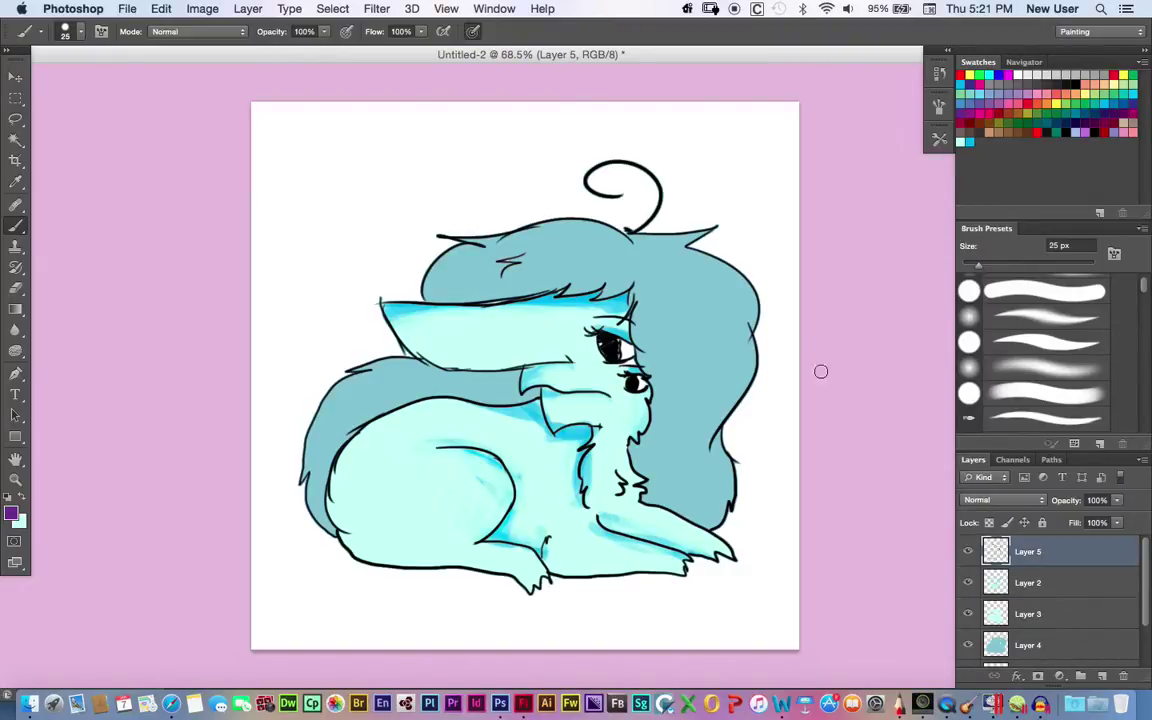
# Set the brush's blending mode to Multiply.
pyautogui.click(248, 8)
pyautogui.click(157, 99)
pyautogui.click(188, 31)
pyautogui.click(186, 36)
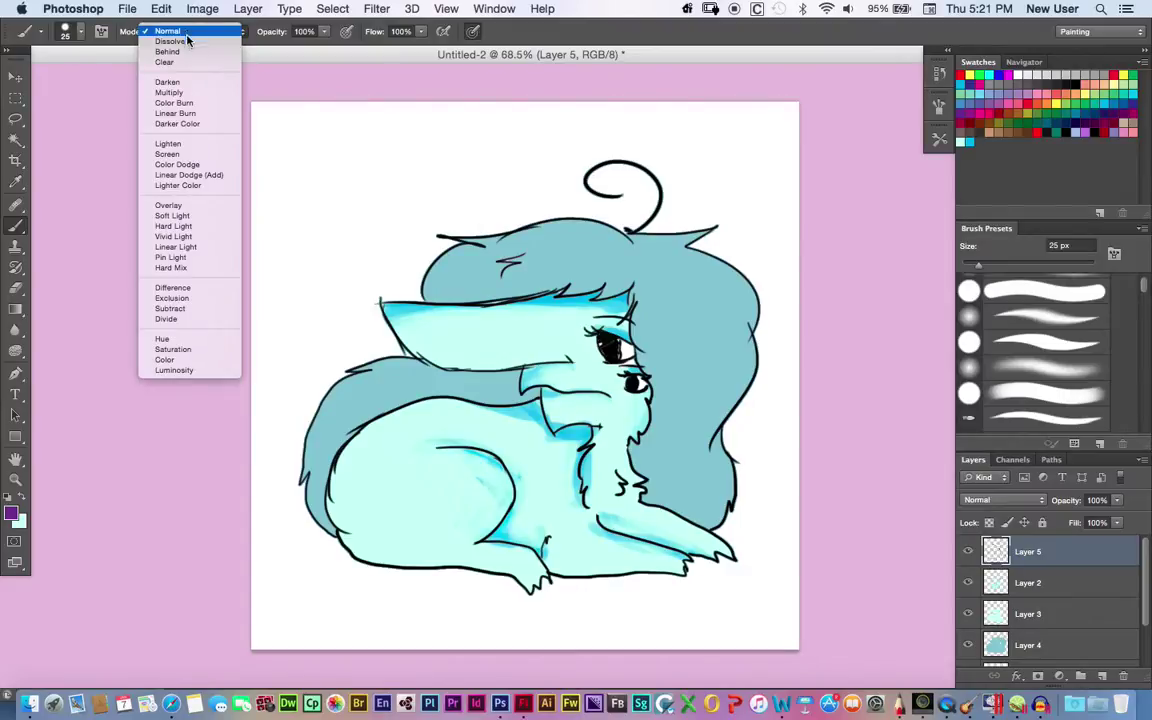
pyautogui.click(184, 93)
# Try painting the white part of the larger, upper eye purple.
pyautogui.moveTo(624, 341); pyautogui.dragTo(630, 352)
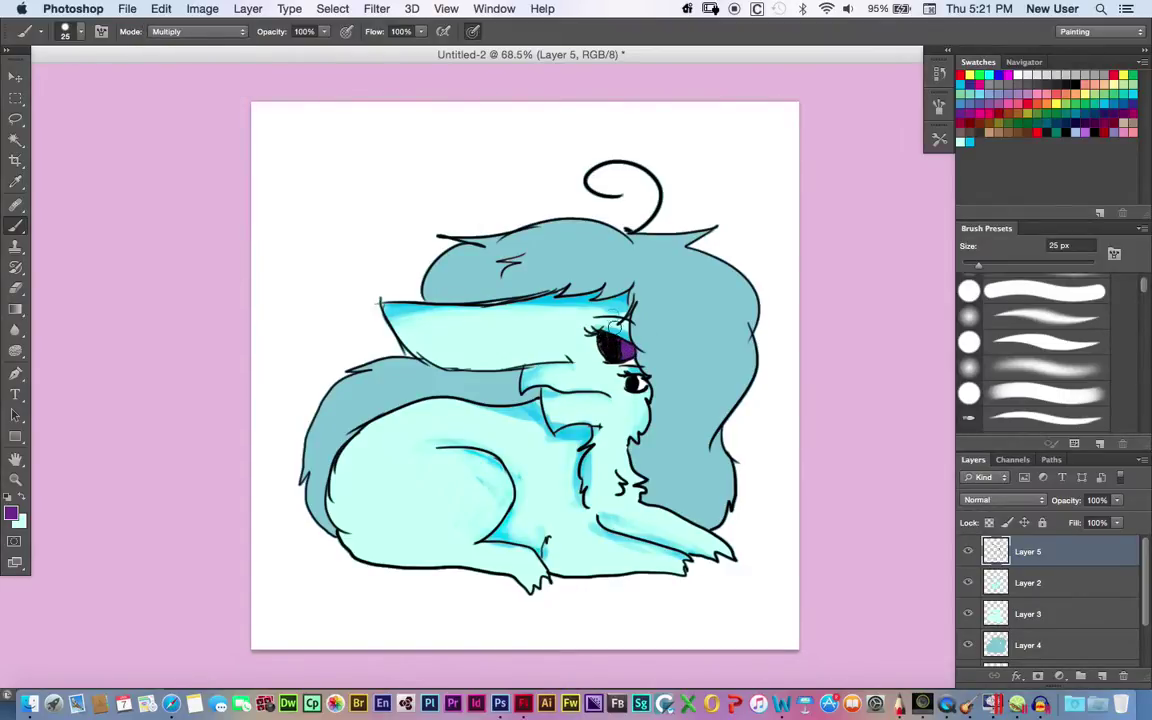
pyautogui.click(165, 8)
pyautogui.click(200, 27)
# Adjust the purple foreground colour and paint the white part of the smaller, lower eye with it on Layer 5.
pyautogui.click(12, 514)
pyautogui.moveTo(153, 491); pyautogui.dragTo(168, 478)
pyautogui.click(383, 396)
pyautogui.press('b')
pyautogui.moveTo(637, 381); pyautogui.dragTo(643, 385)
# Pick a blue swatch colour and paint the white part of the larger, upper eye with it.
pyautogui.click(1016, 78)
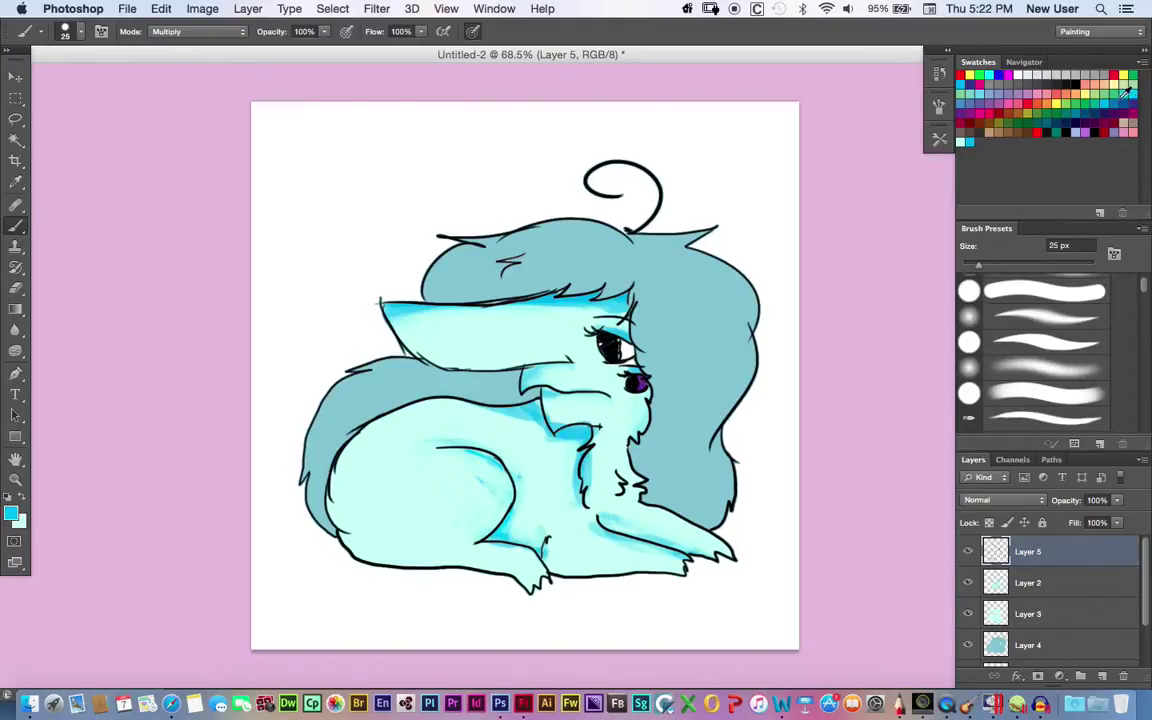
pyautogui.moveTo(619, 347)
pyautogui.mouseDown()
pyautogui.moveTo(629, 350)
pyautogui.moveTo(616, 353)
pyautogui.mouseUp()
pyautogui.click(627, 349)
# Paint small white highlights in both eyes with a 19 px brush in Normal mode.
pyautogui.click(7, 498)
pyautogui.click(22, 497)
pyautogui.moveTo(979, 266); pyautogui.dragTo(976, 267)
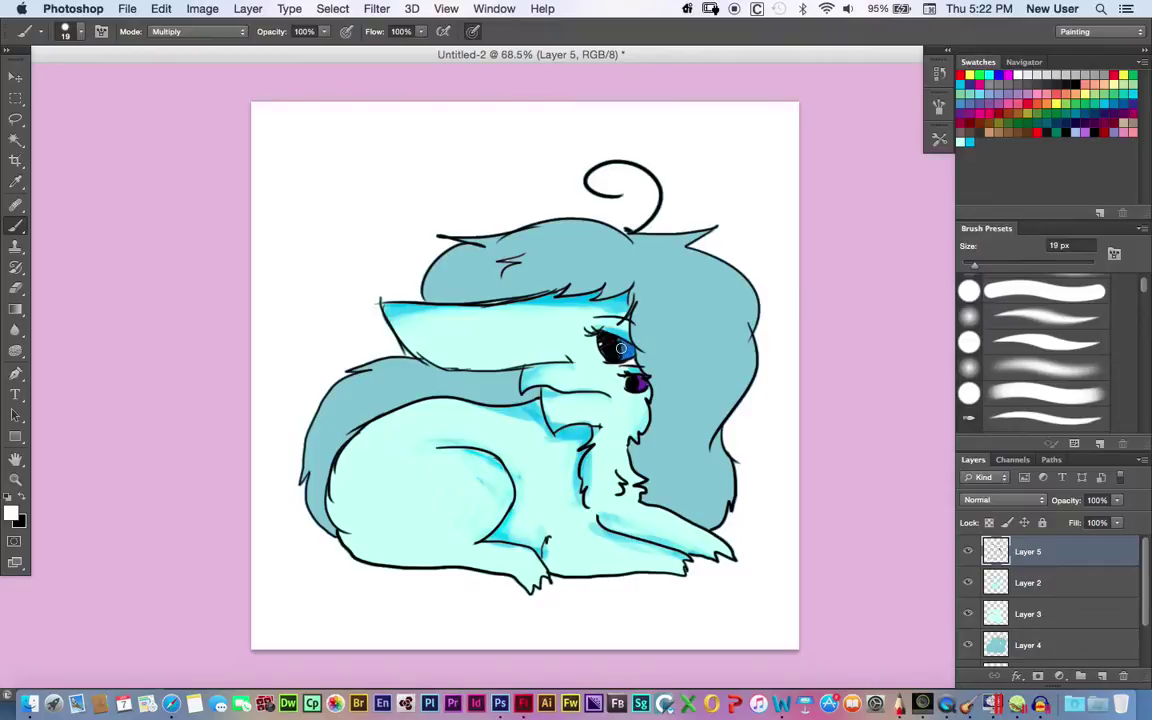
pyautogui.click(172, 31)
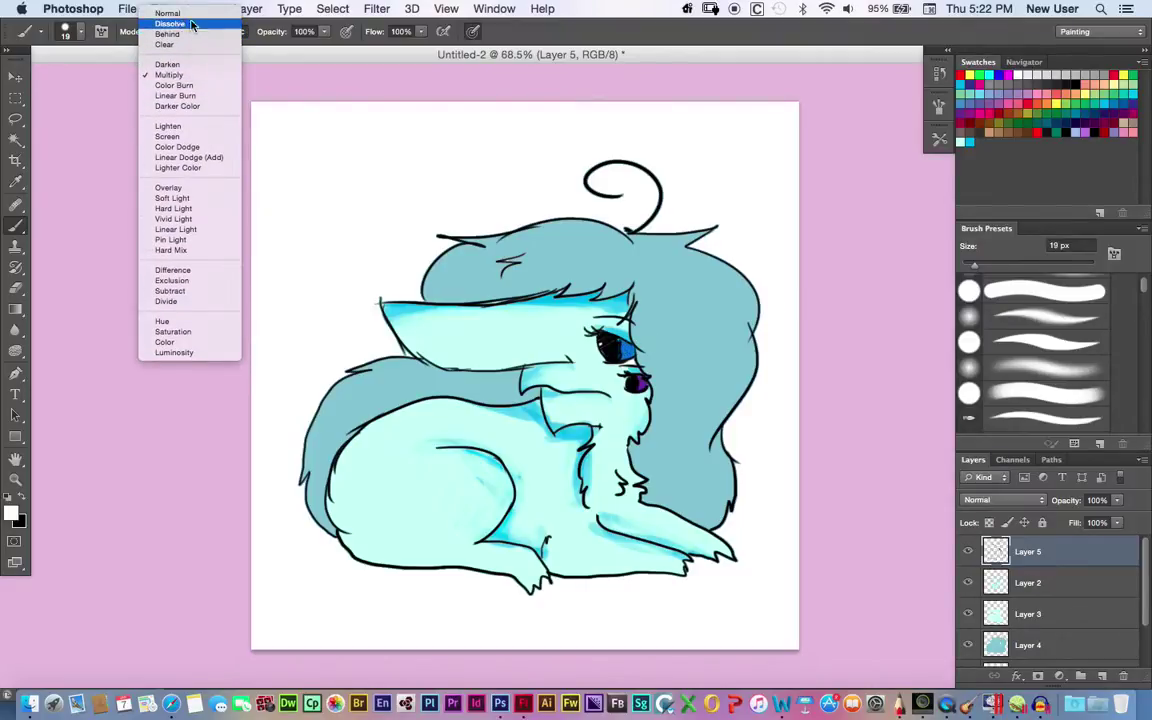
pyautogui.click(193, 24)
pyautogui.click(187, 35)
pyautogui.click(193, 21)
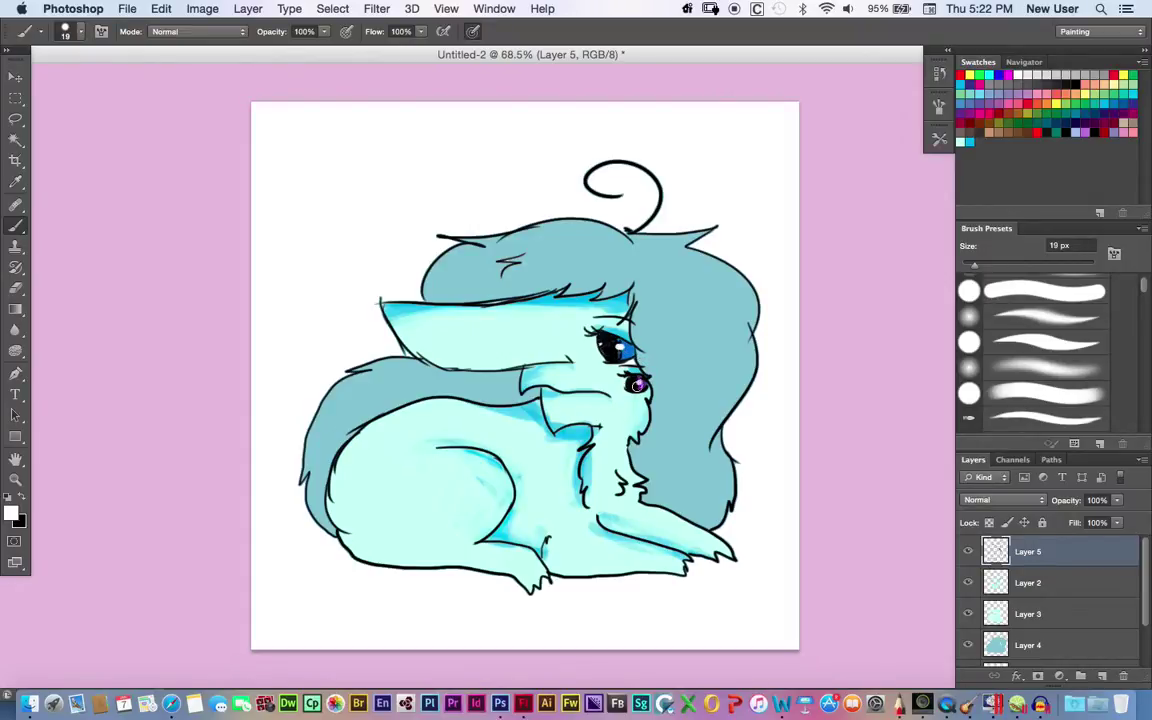
pyautogui.click(161, 8)
pyautogui.click(185, 19)
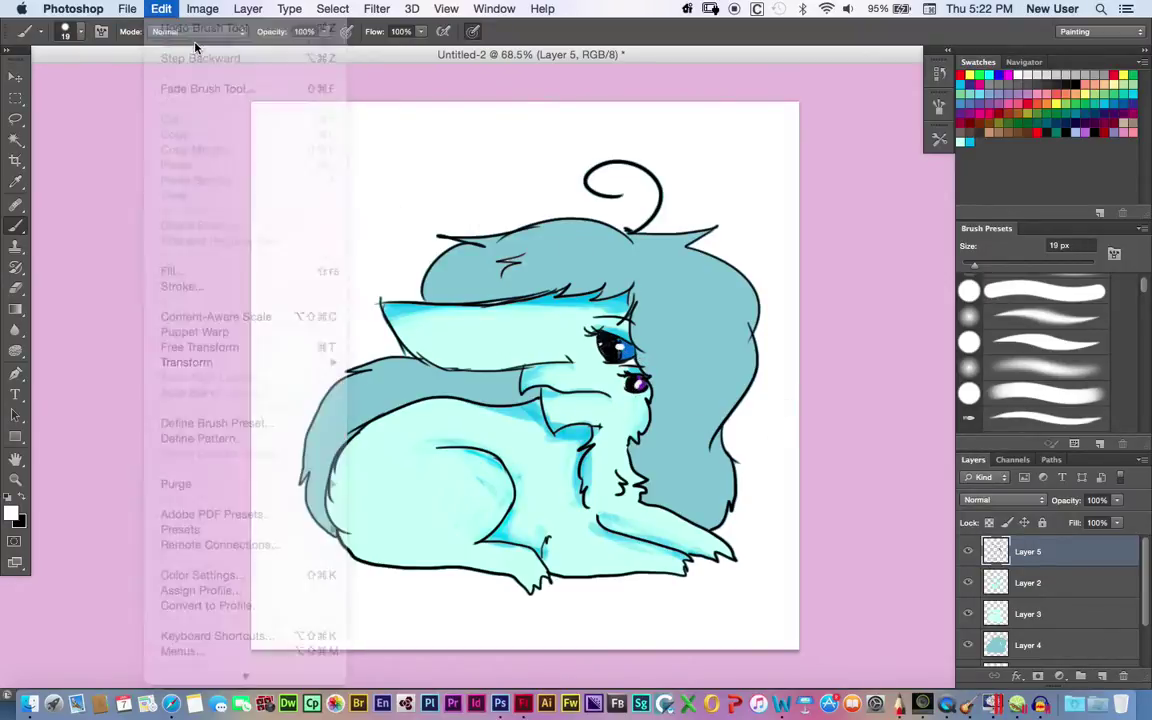
# Select the hair and tail fill on Layer 4 with the Magic Wand and keep that layer active.
pyautogui.click(1035, 645)
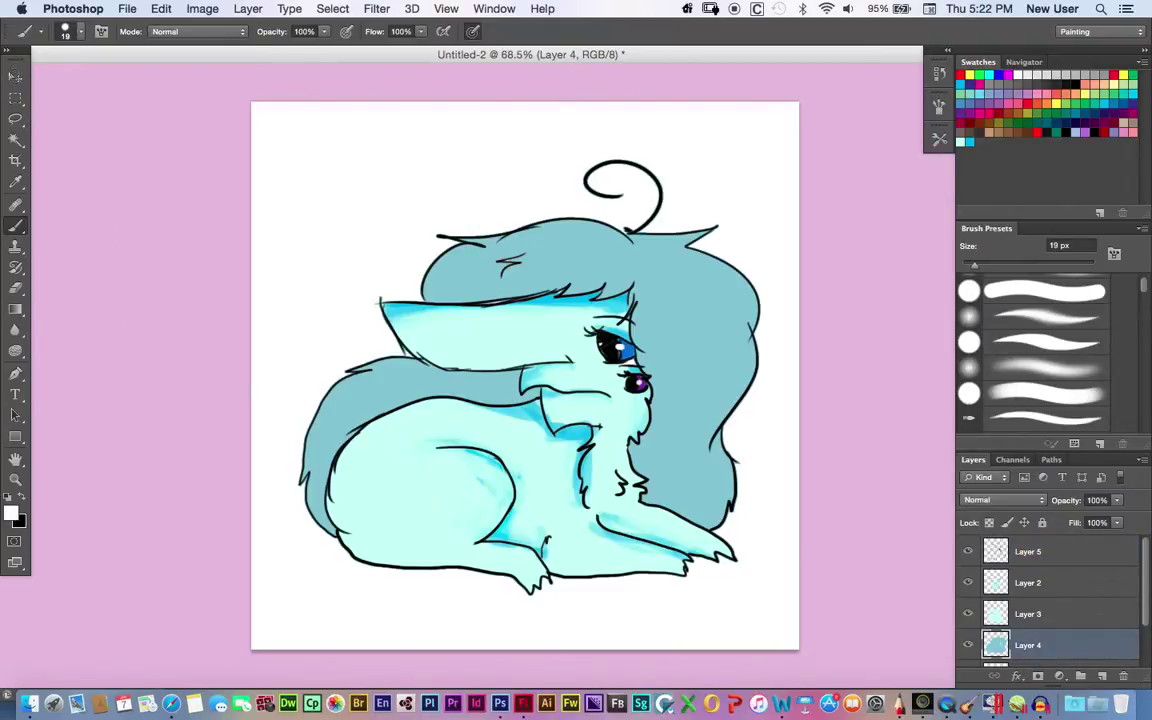
pyautogui.click(15, 139)
pyautogui.click(372, 368)
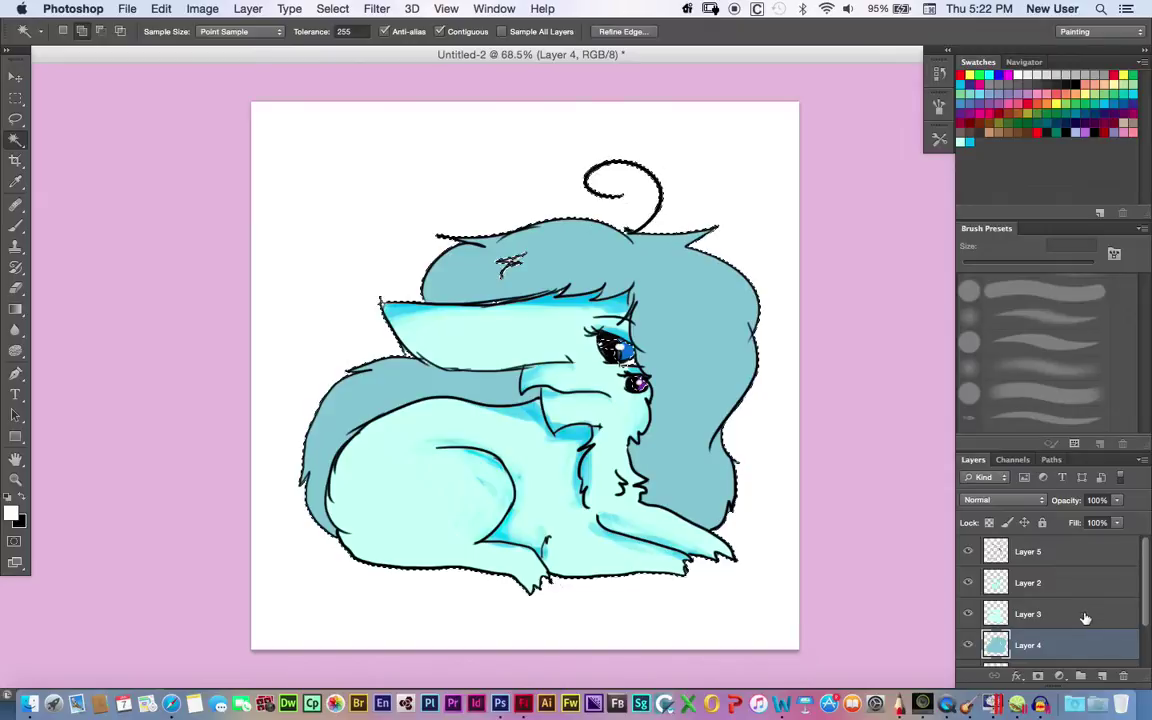
pyautogui.click(1035, 616)
pyautogui.click(1050, 641)
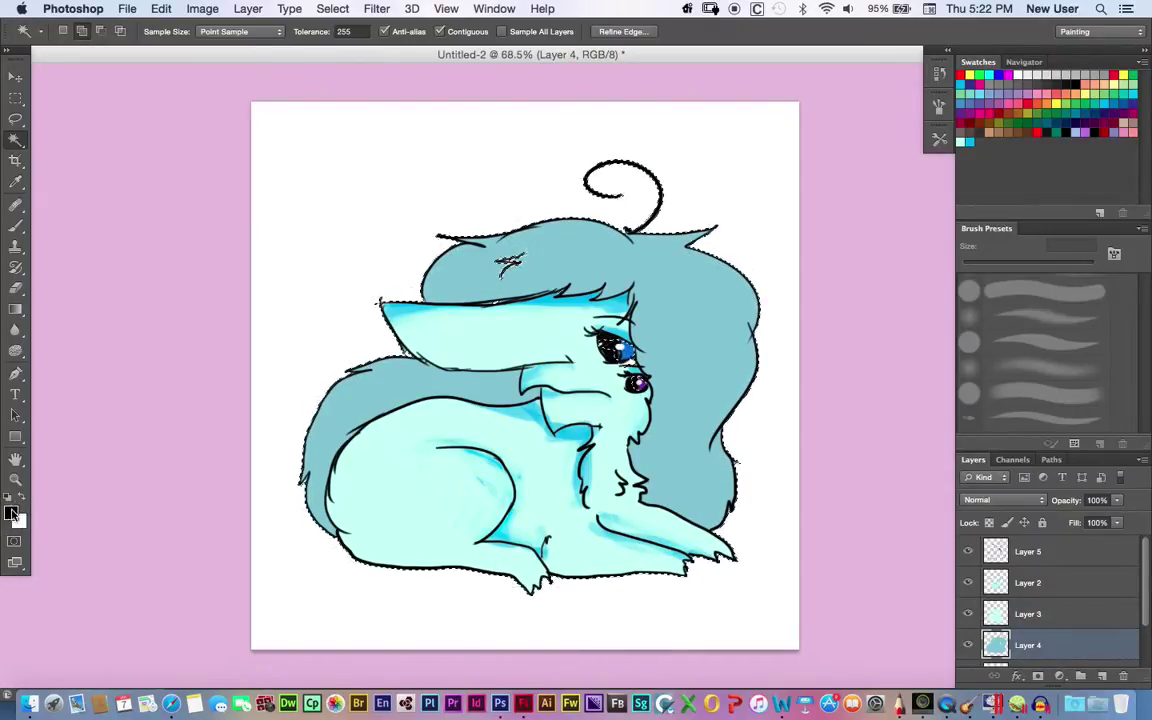
# Choose a teal darker than the hair fill as the foreground colour and switch to the Brush tool.
pyautogui.click(12, 513)
pyautogui.click(450, 280)
pyautogui.click(70, 481)
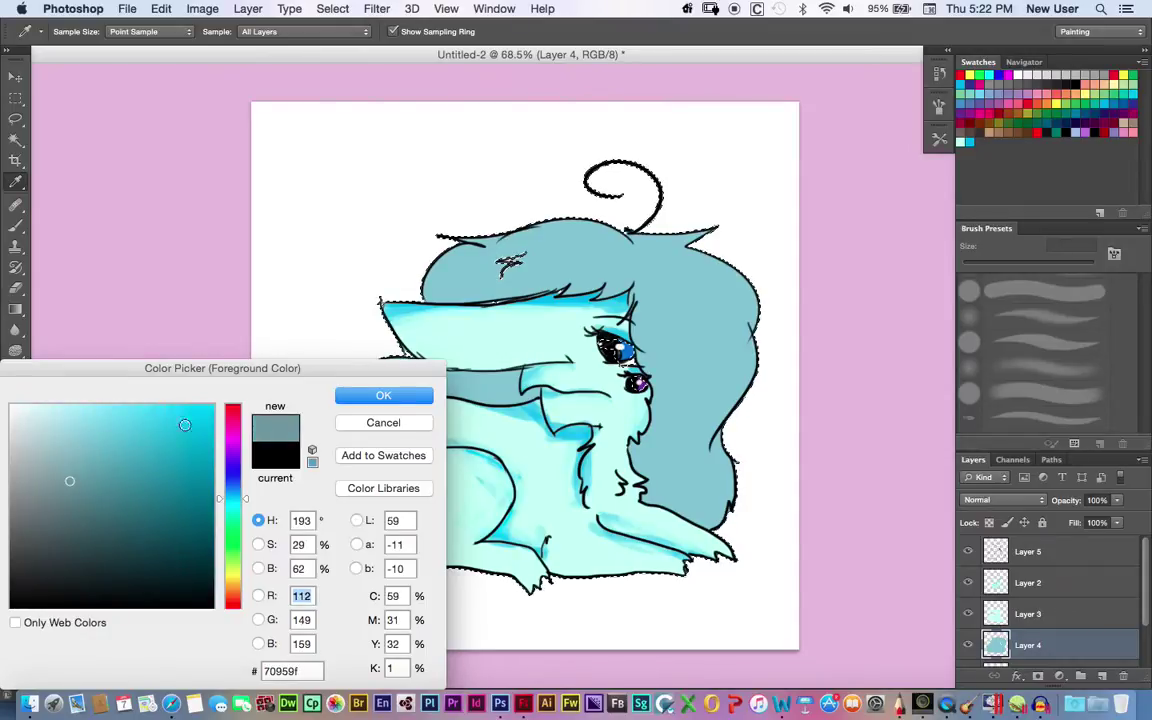
pyautogui.moveTo(77, 476); pyautogui.dragTo(111, 488)
pyautogui.click(383, 396)
pyautogui.click(15, 226)
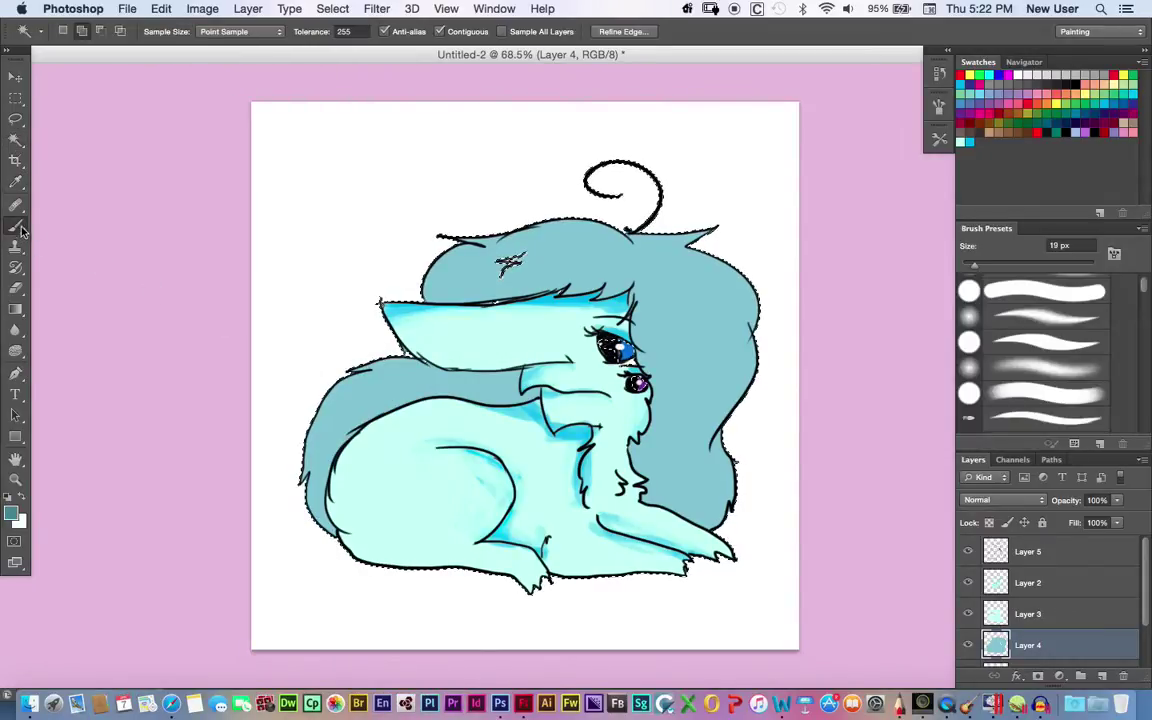
# Shade the hair and tail on Layer 4 in the darker teal with a 49 px brush at 38% opacity.
pyautogui.press(']')
pyautogui.press(']')
pyautogui.press(']')
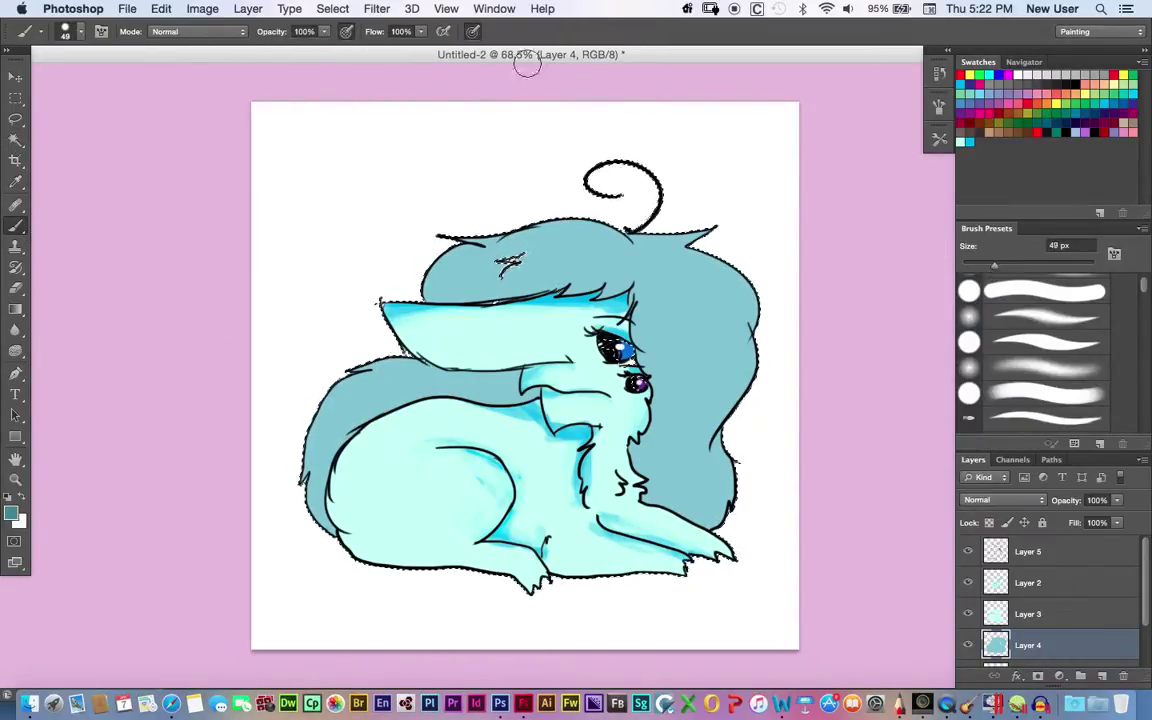
pyautogui.moveTo(324, 32); pyautogui.dragTo(250, 68)
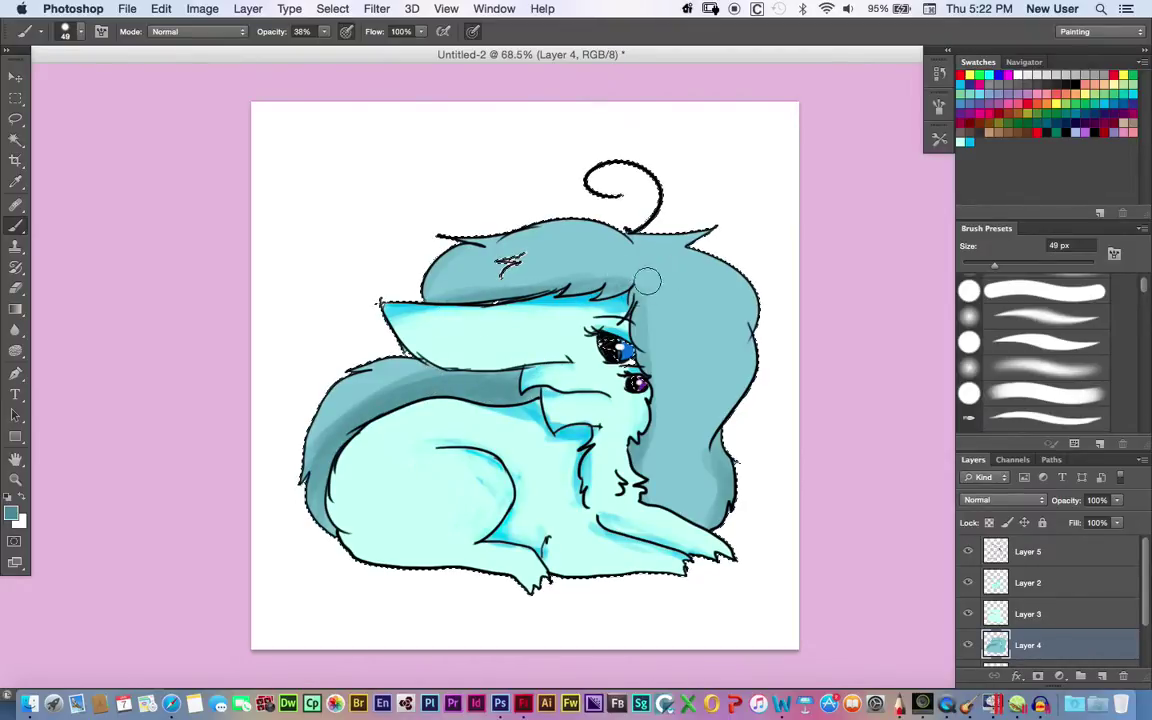
pyautogui.moveTo(660, 277); pyautogui.dragTo(640, 328)
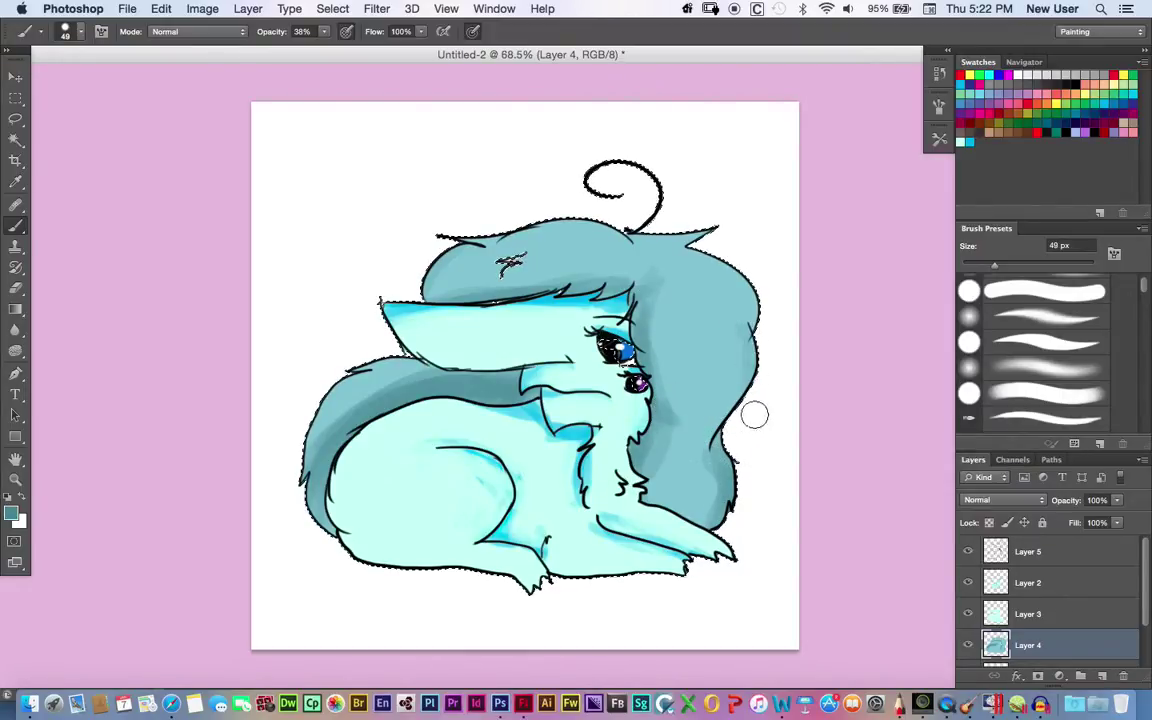
pyautogui.moveTo(735, 301); pyautogui.dragTo(728, 378)
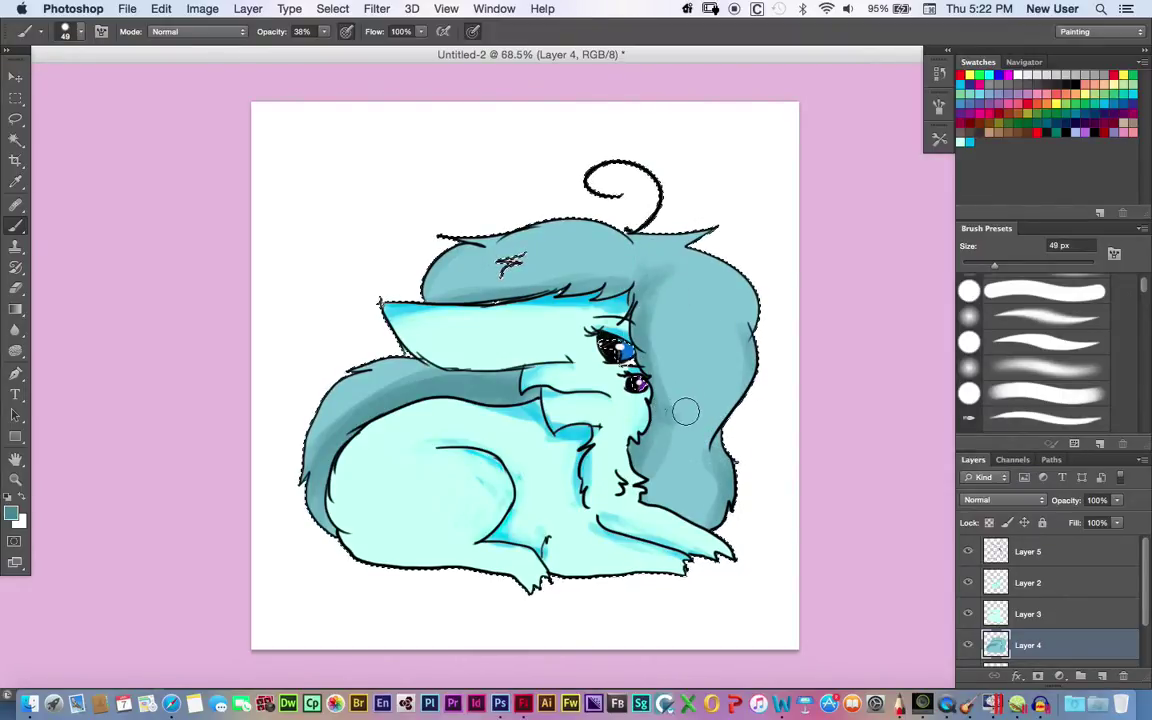
pyautogui.moveTo(629, 277); pyautogui.dragTo(541, 292)
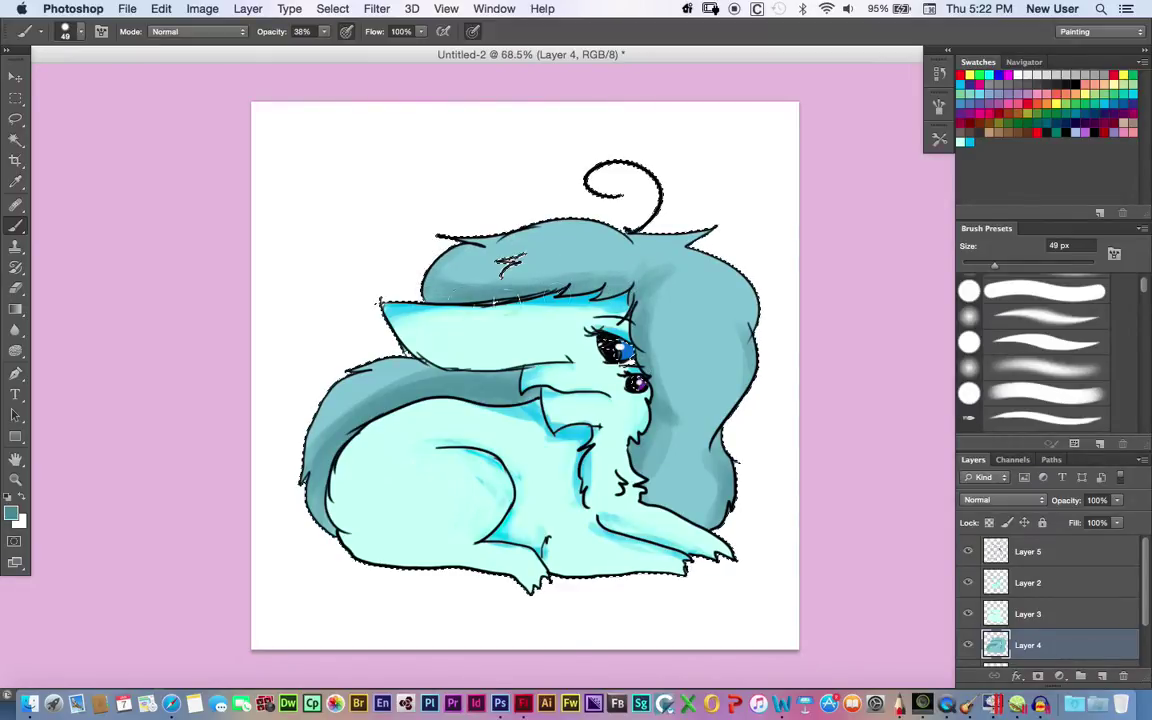
# Sample the hair's base teal and save both it and the darker shading teal as swatches.
pyautogui.click(21, 496)
pyautogui.click(12, 512)
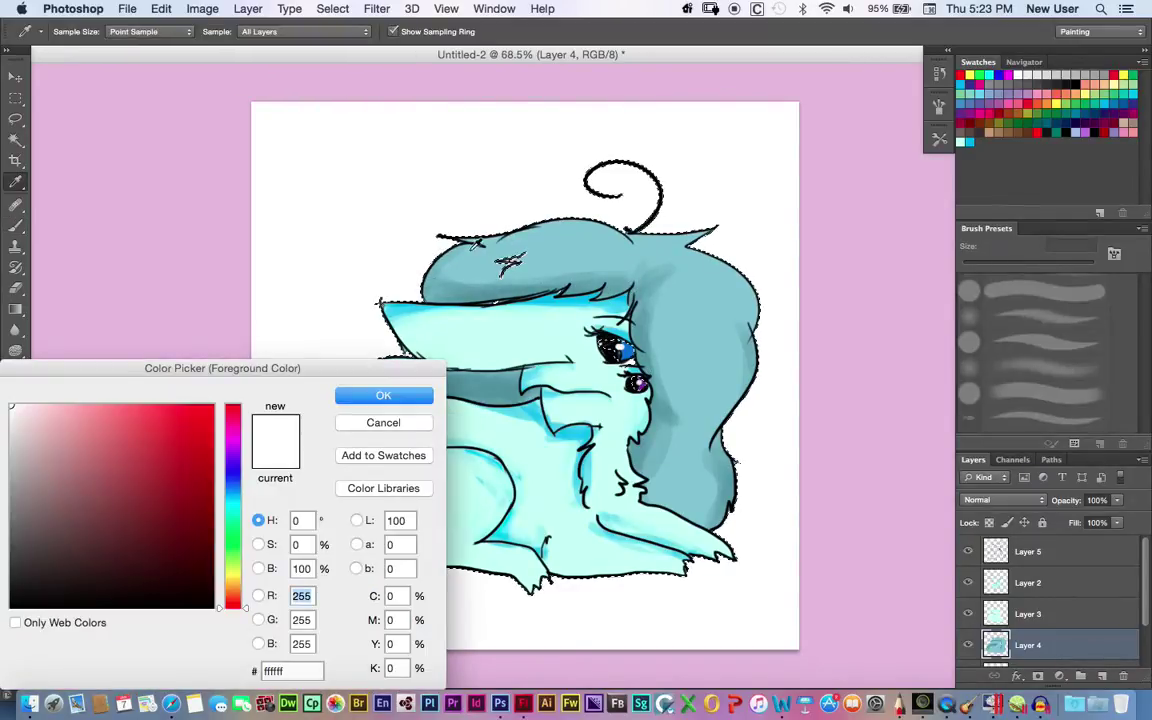
pyautogui.click(468, 260)
pyautogui.click(396, 398)
pyautogui.click(990, 142)
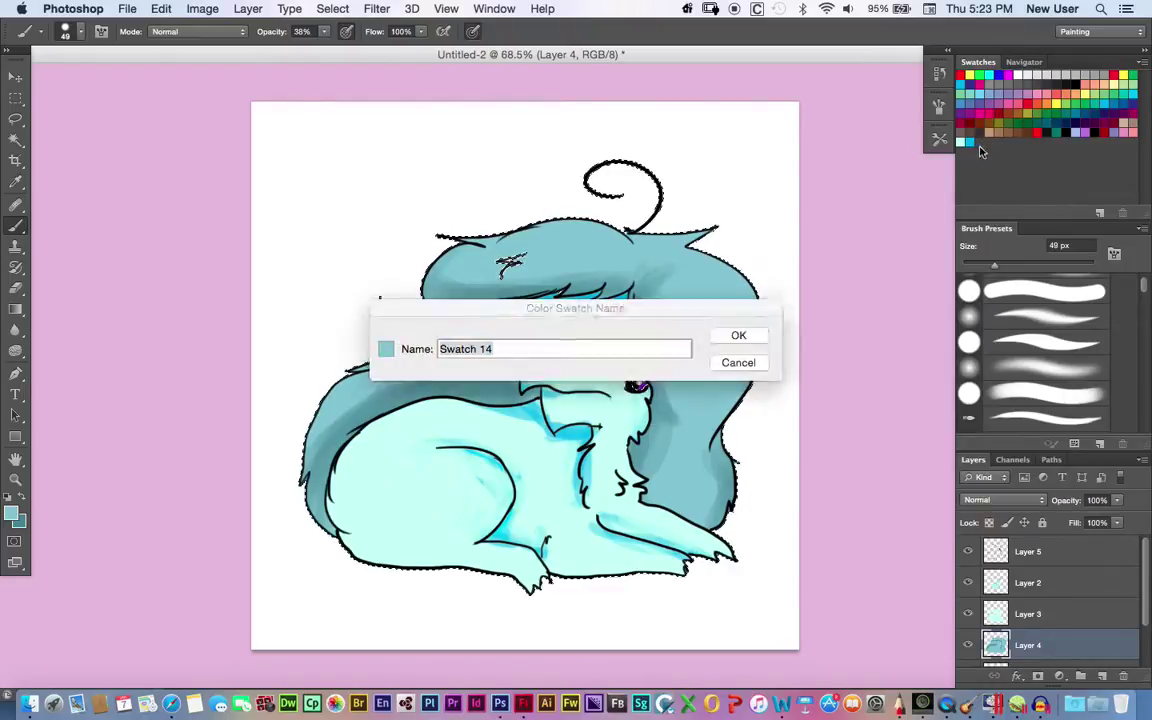
pyautogui.click(721, 334)
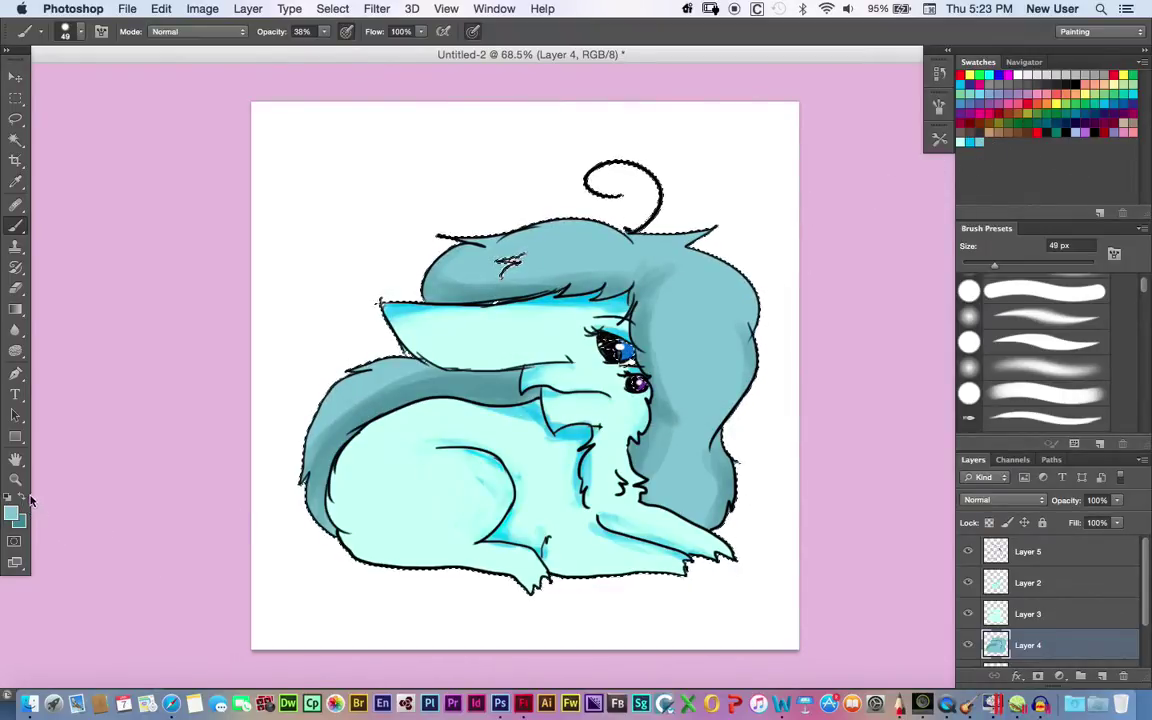
pyautogui.click(21, 496)
pyautogui.click(990, 143)
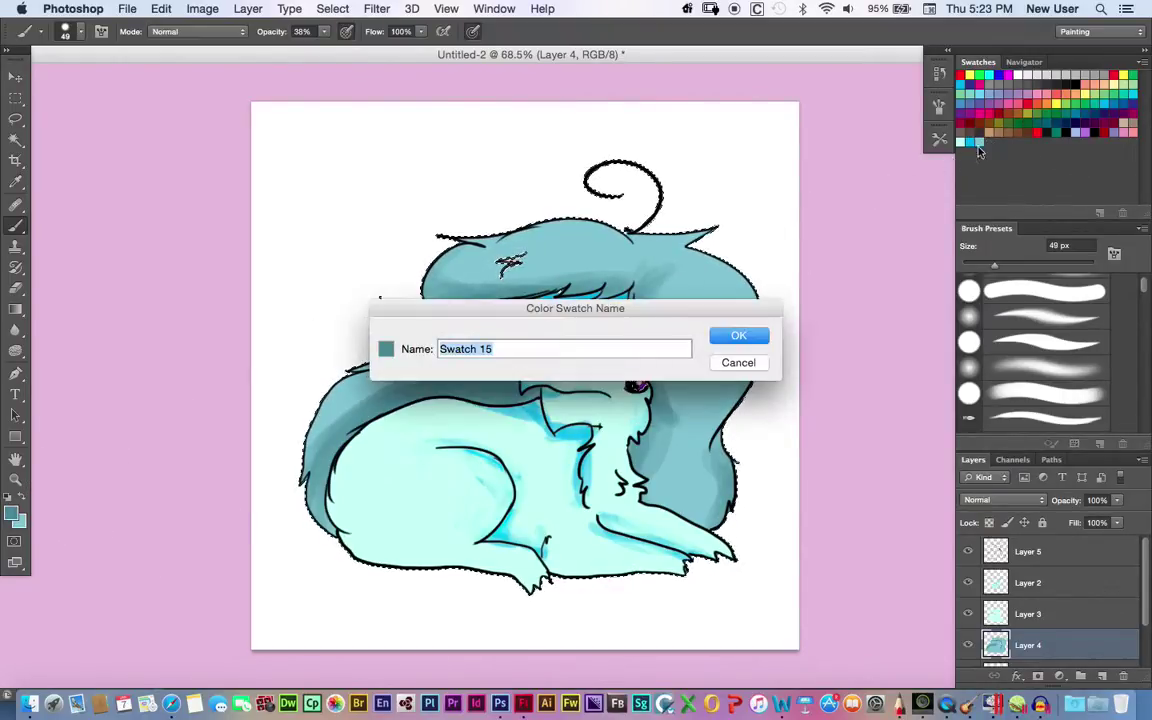
pyautogui.click(763, 335)
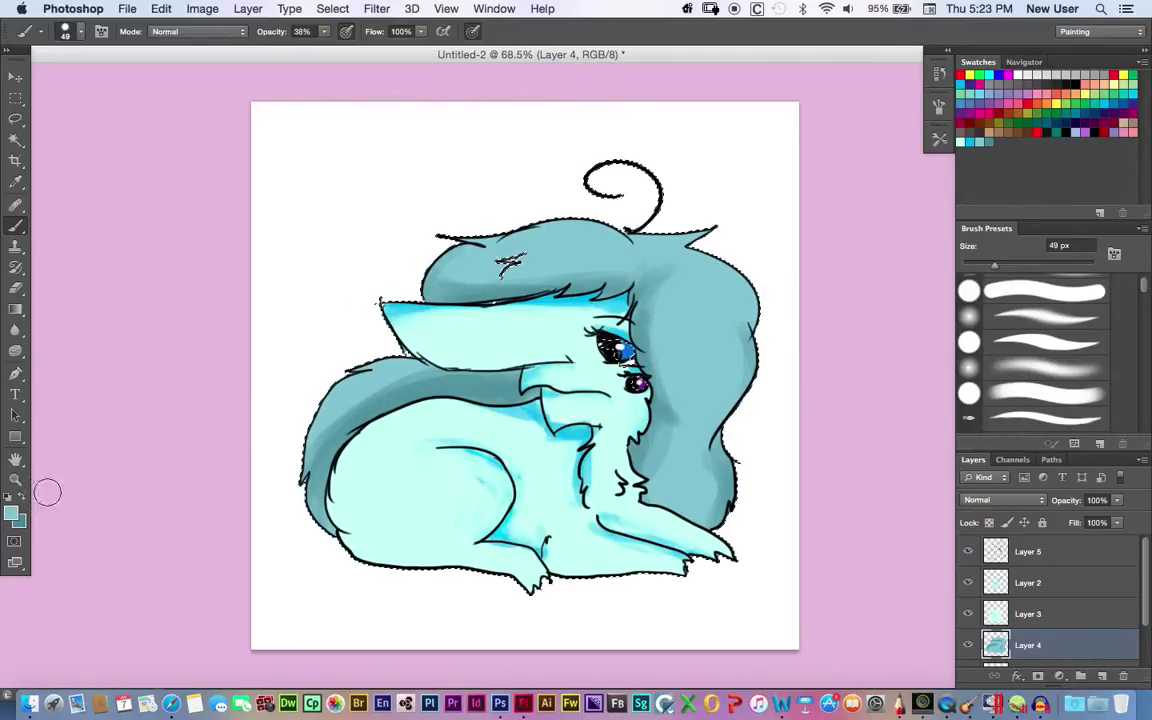
# Refine the hair shading at 100% brush opacity, alternating between the base teal and the darker teal.
pyautogui.moveTo(324, 31); pyautogui.dragTo(380, 47)
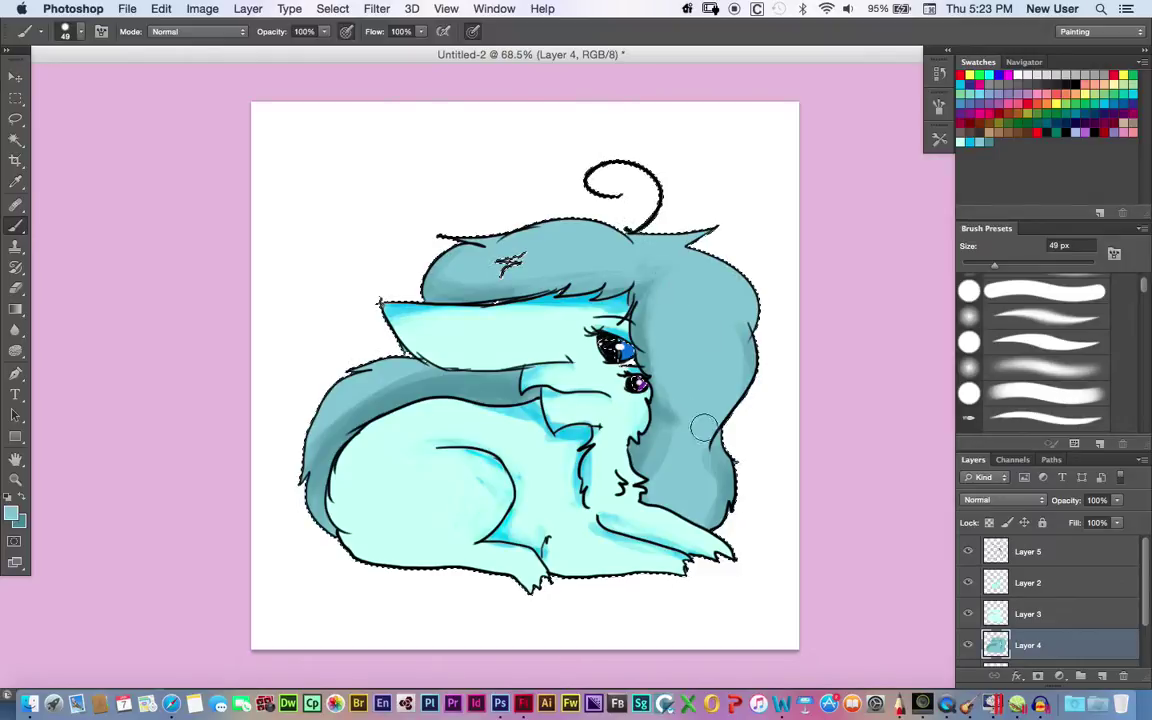
pyautogui.moveTo(680, 440); pyautogui.dragTo(718, 483)
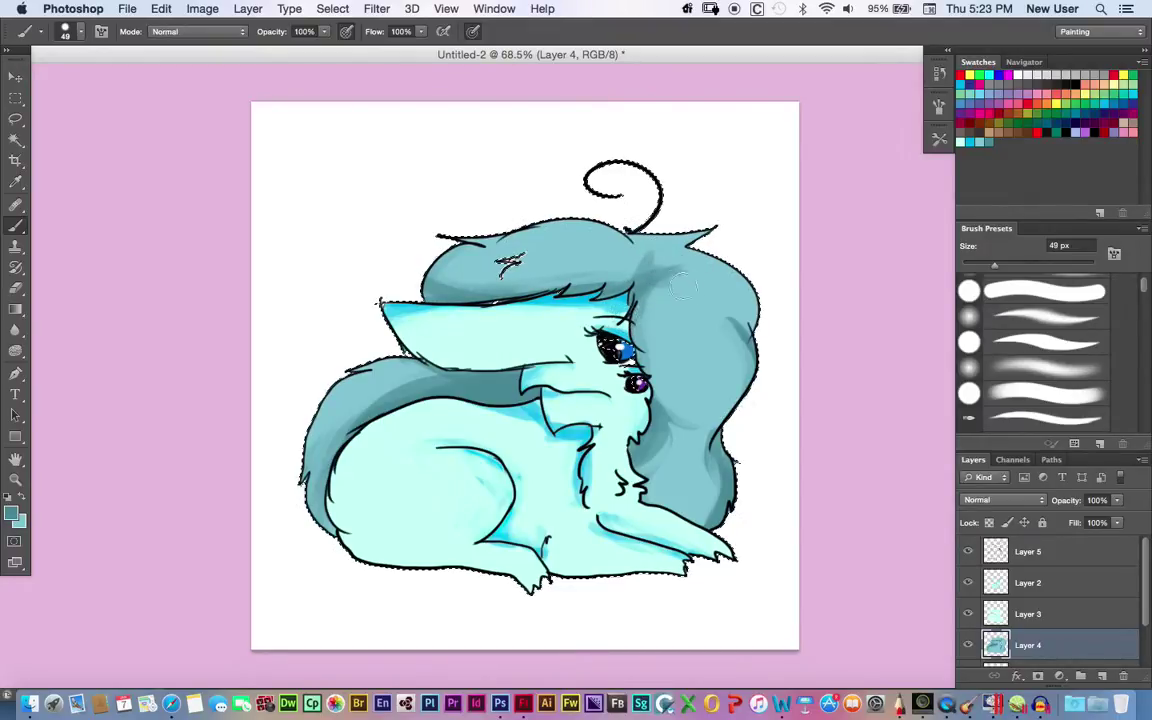
pyautogui.click(24, 499)
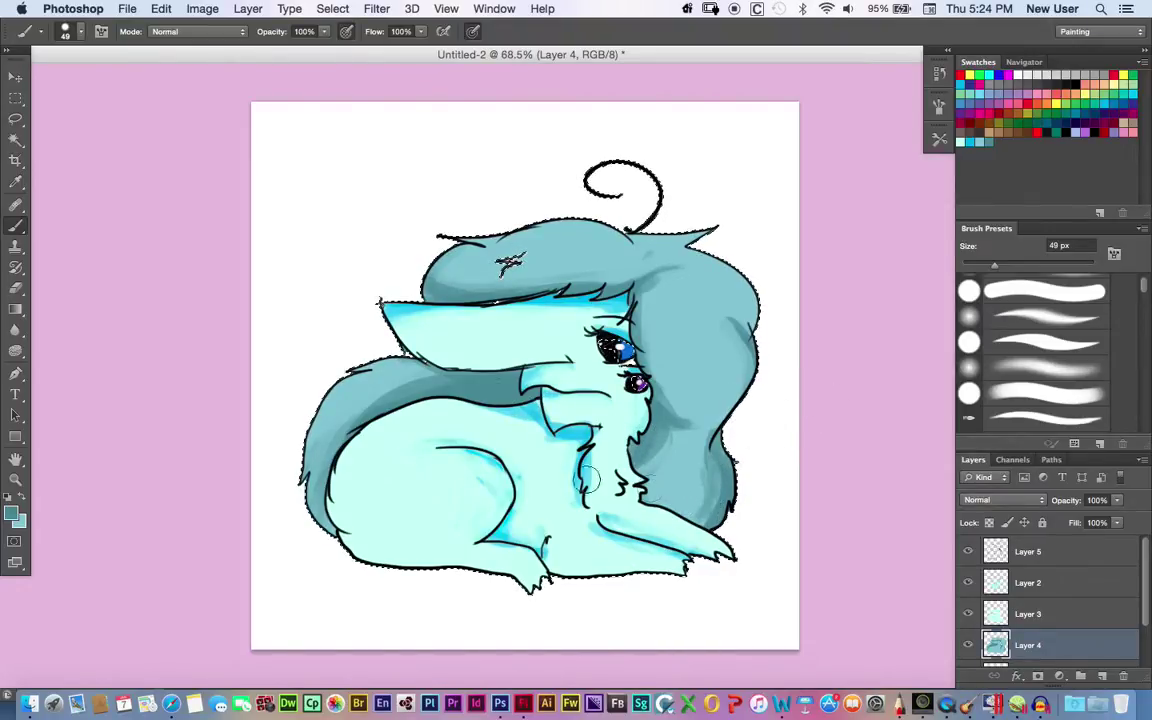
# Refine the lower hair shading on Layer 4 with the brush reduced to 33 px and 12 px, and clear the selection.
pyautogui.moveTo(995, 266); pyautogui.dragTo(983, 267)
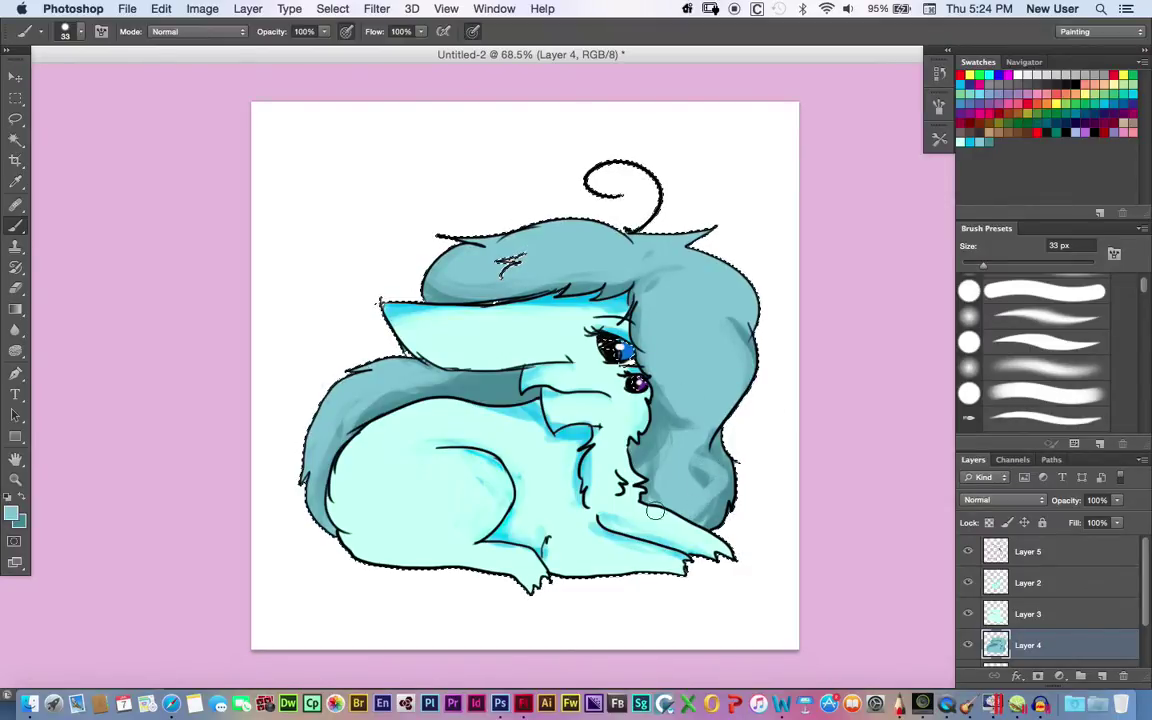
pyautogui.moveTo(1021, 262); pyautogui.dragTo(969, 263)
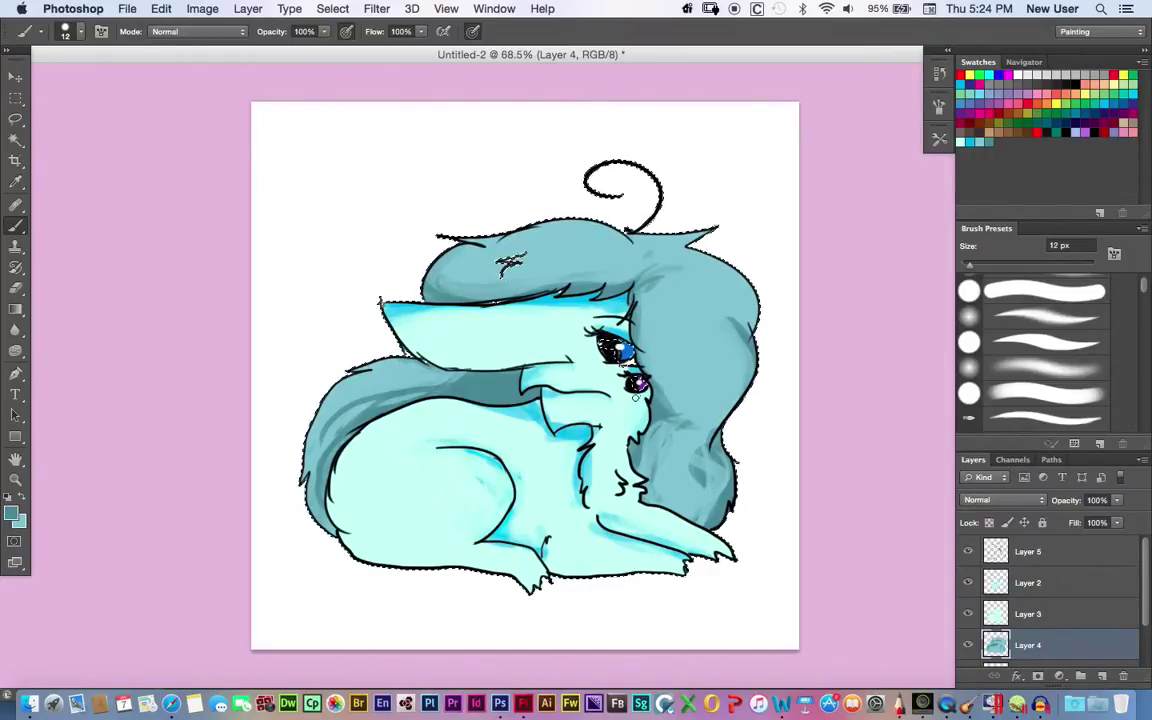
pyautogui.press('super+d')
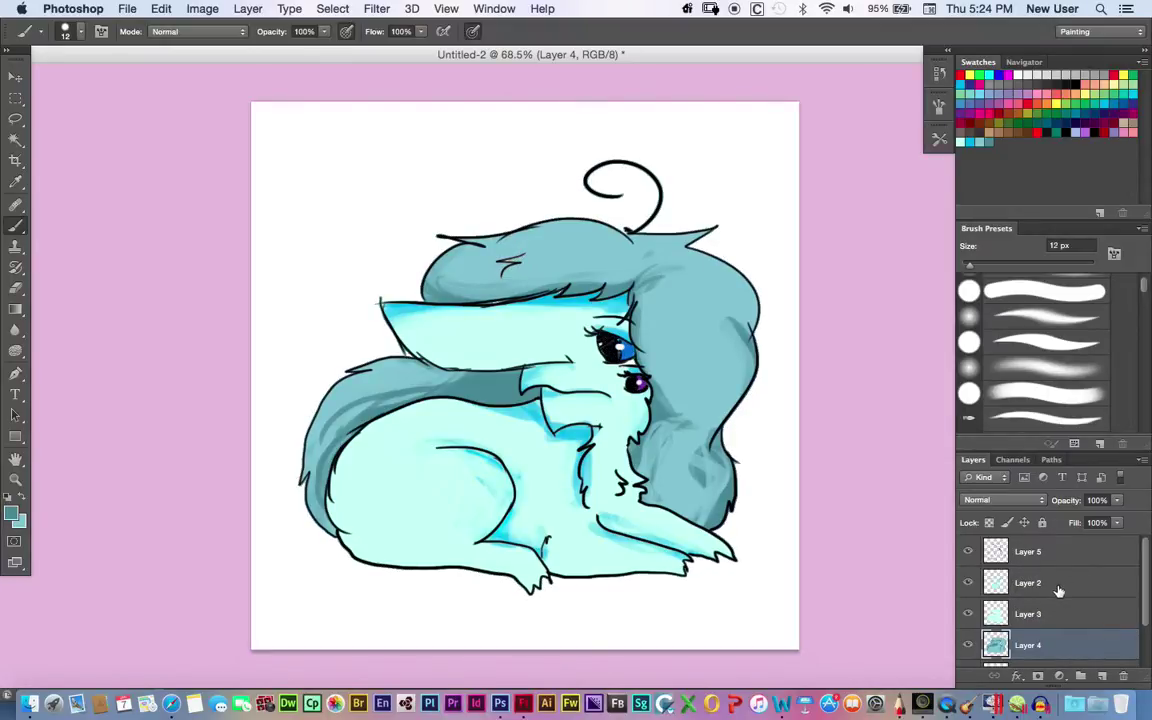
pyautogui.click(1055, 585)
pyautogui.click(969, 143)
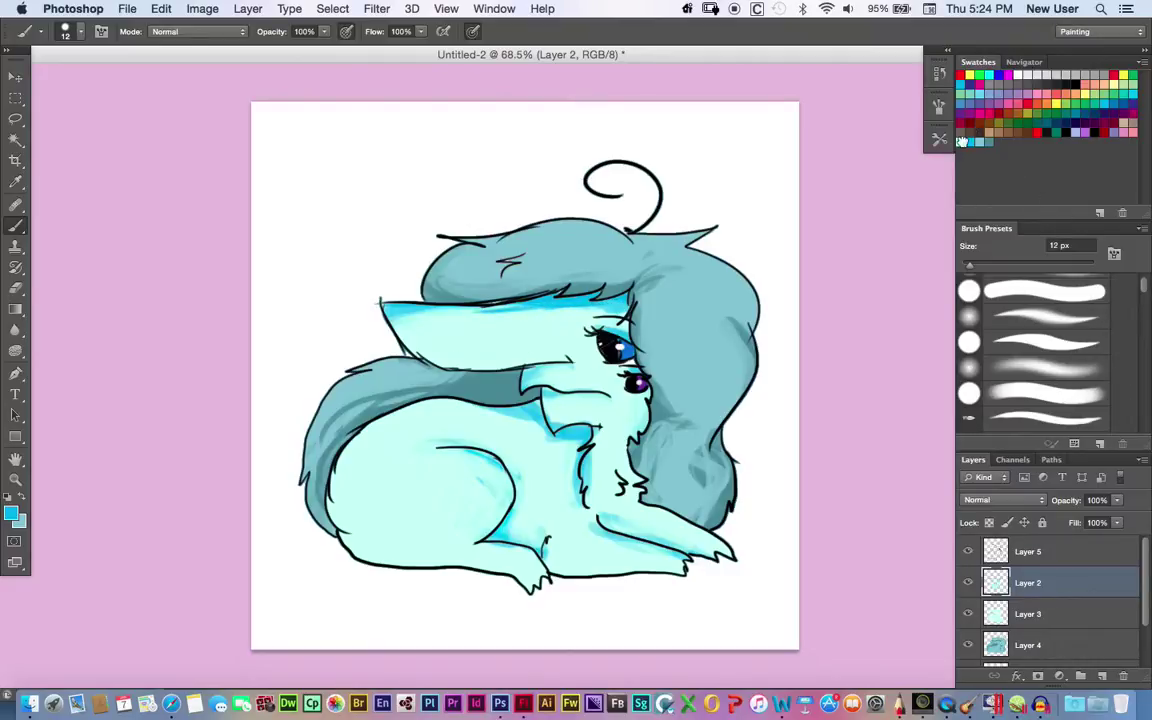
pyautogui.keyDown('alt'); pyautogui.click(480, 311); pyautogui.keyUp('alt')
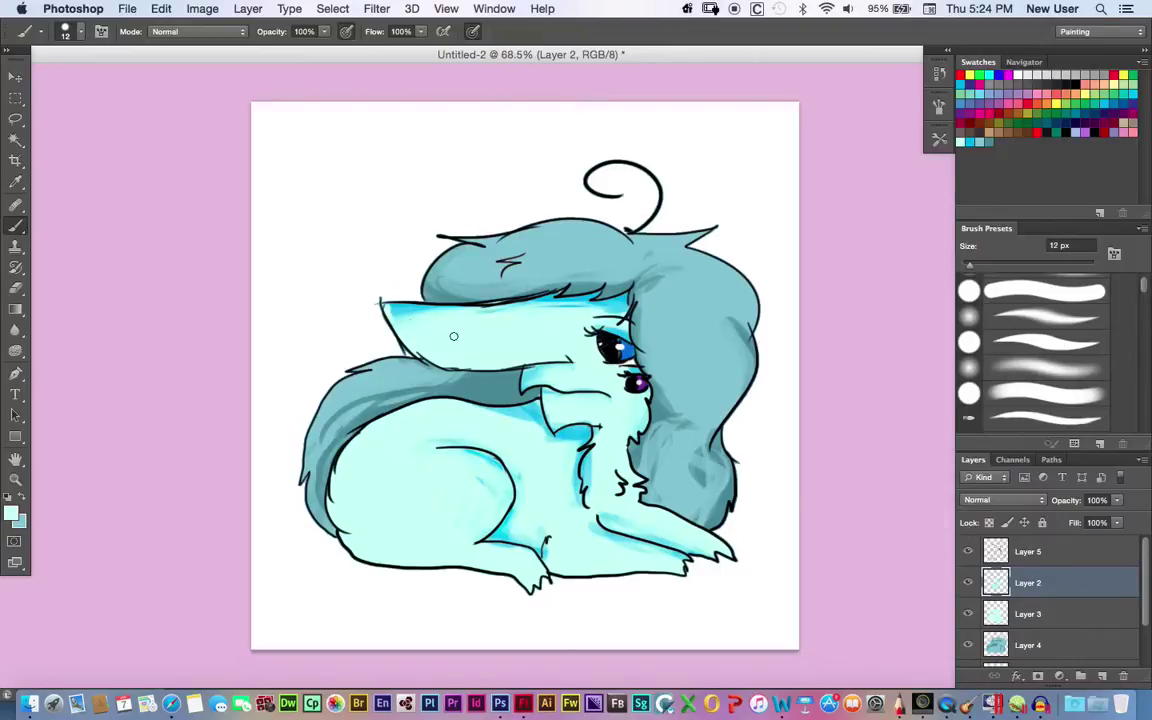
pyautogui.click(161, 8)
pyautogui.click(230, 93)
pyautogui.click(1035, 614)
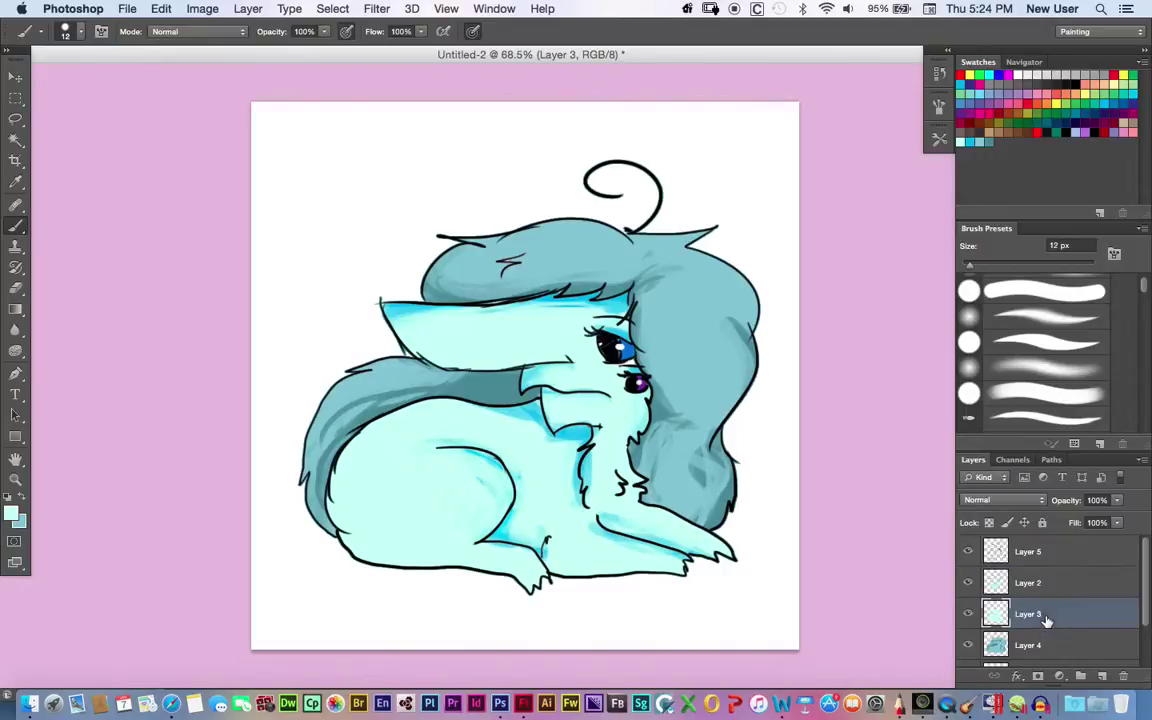
pyautogui.click(1012, 640)
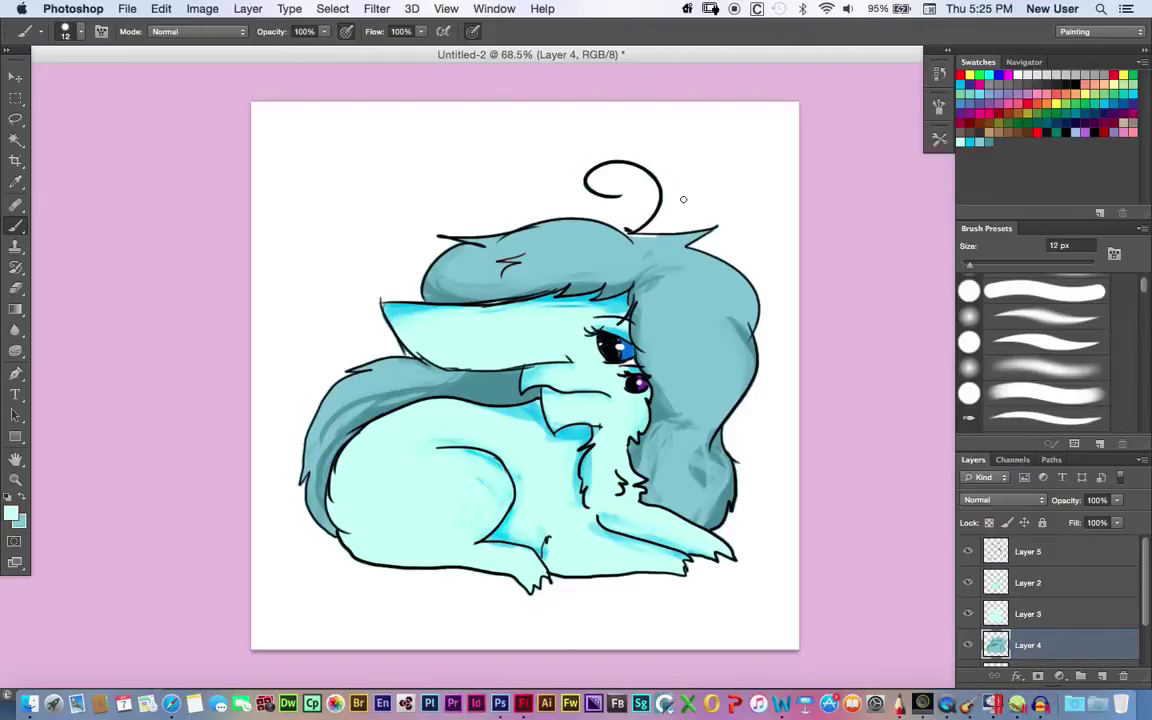
# Set the brush to 28 px and make the hair's base teal the foreground colour, undoing the pale test stroke above the hair.
pyautogui.click(979, 265)
pyautogui.moveTo(675, 219); pyautogui.dragTo(737, 222)
pyautogui.click(160, 9)
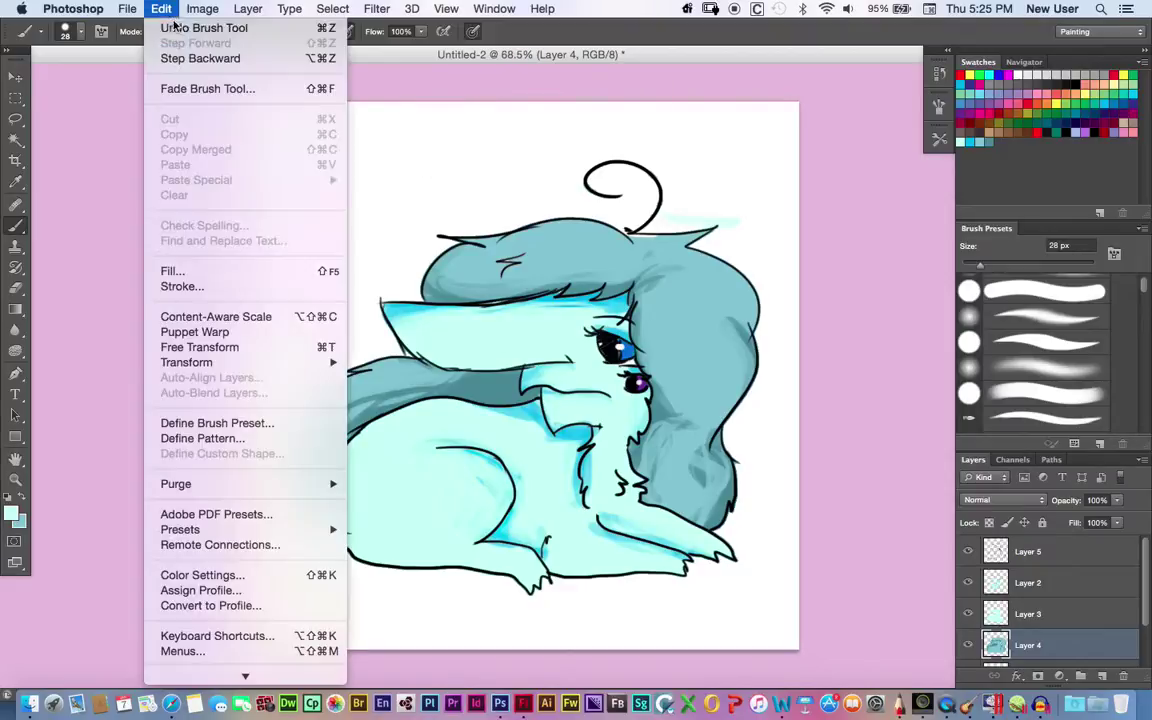
pyautogui.press('super+z')
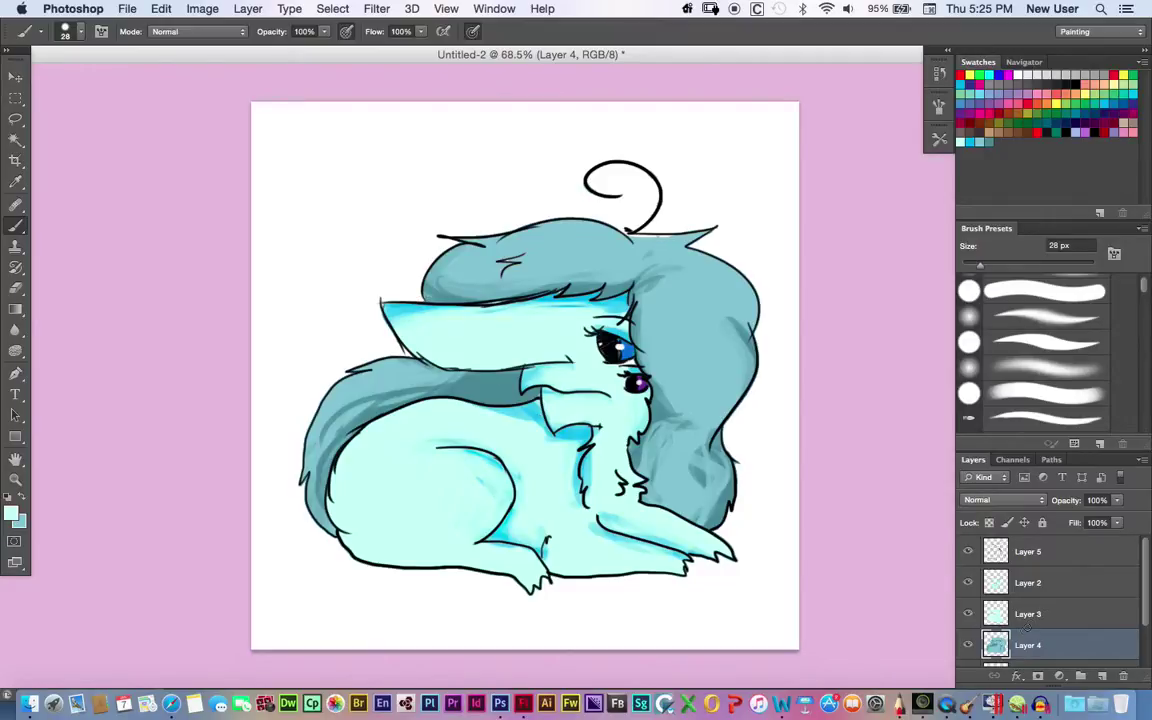
pyautogui.click(11, 514)
pyautogui.click(387, 422)
pyautogui.click(21, 496)
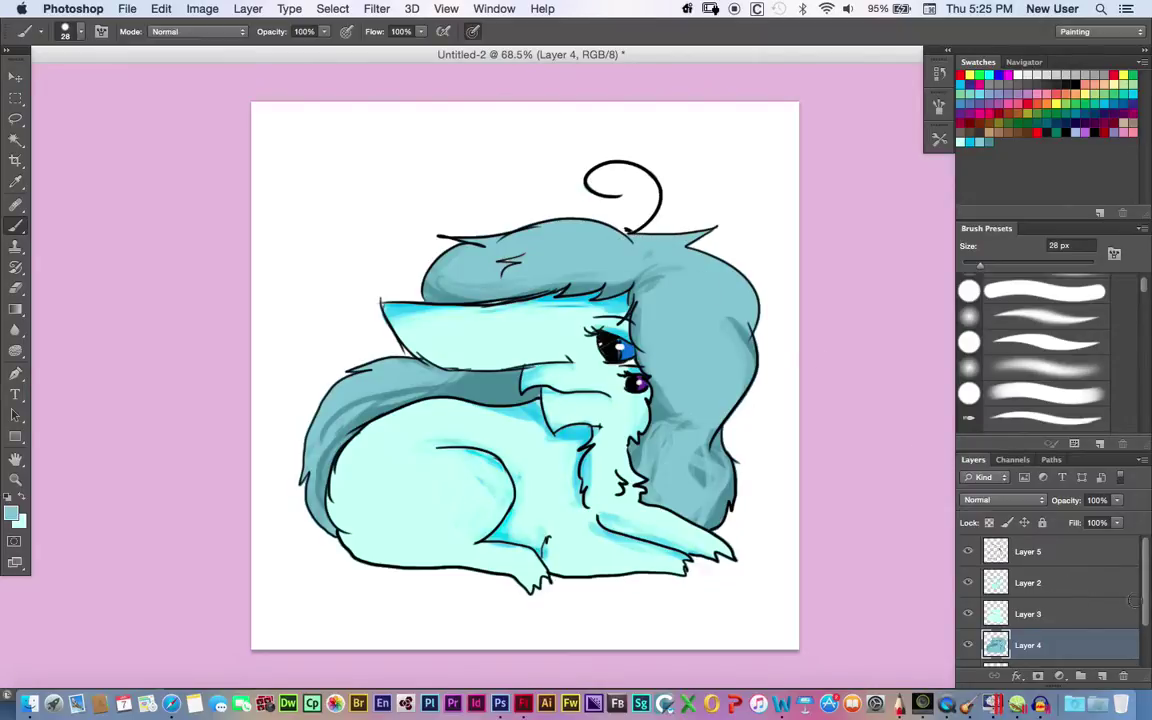
# Merge Layers 5, 2 and 3 down into Layer 4.
pyautogui.click(1030, 556)
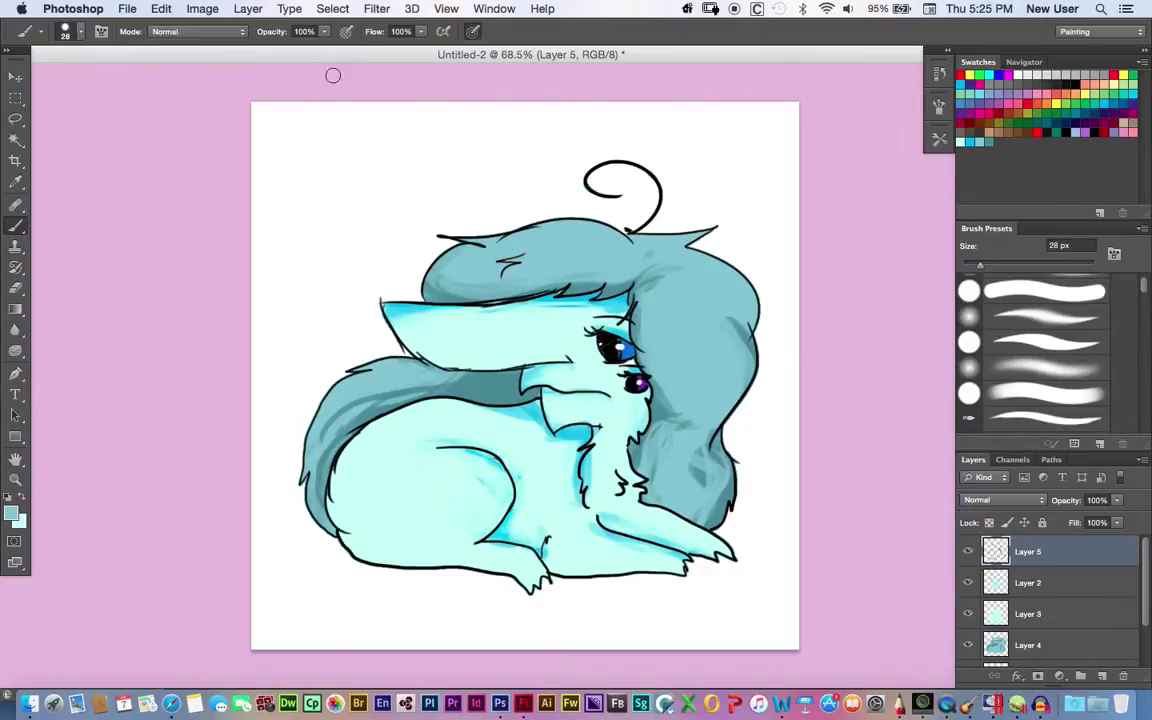
pyautogui.click(248, 9)
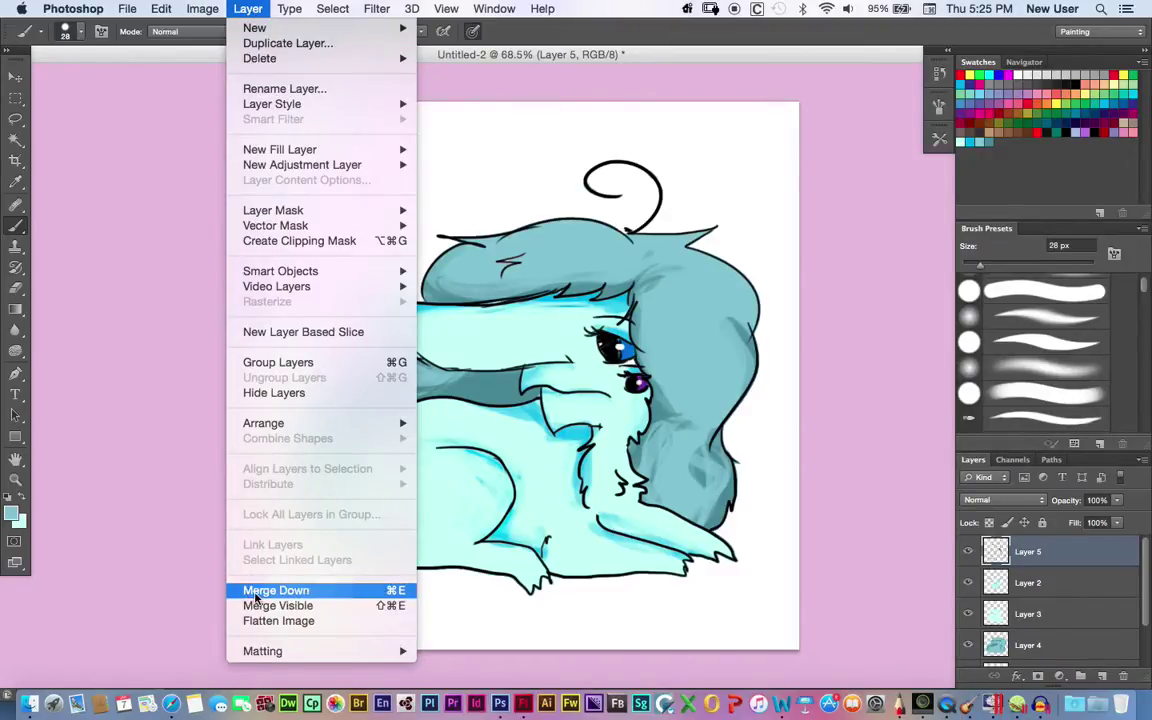
pyautogui.click(275, 590)
pyautogui.click(248, 9)
pyautogui.click(118, 182)
pyautogui.press('super+e')
pyautogui.press('super+e')
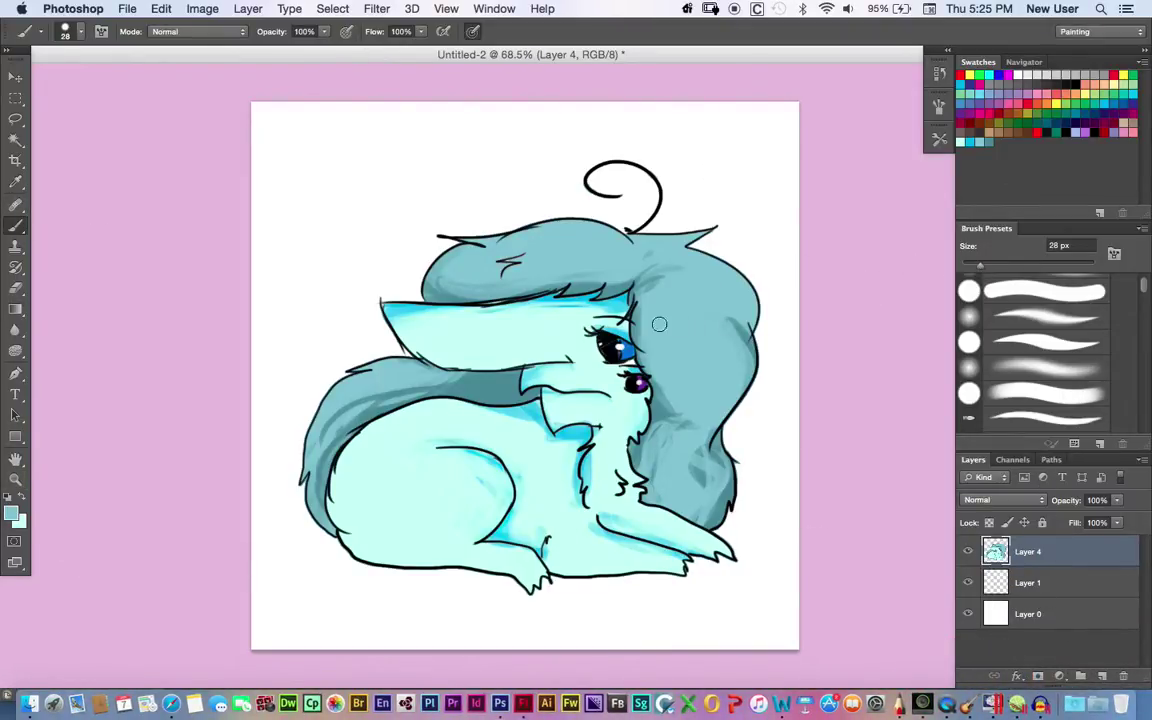
# Paint base teal over the outline and dark patches of the long back hair with the 28 px brush.
pyautogui.moveTo(743, 324); pyautogui.dragTo(727, 413)
pyautogui.moveTo(752, 352)
pyautogui.mouseDown()
pyautogui.moveTo(728, 437)
pyautogui.moveTo(714, 437)
pyautogui.moveTo(680, 489)
pyautogui.mouseUp()
pyautogui.moveTo(680, 420); pyautogui.dragTo(660, 460)
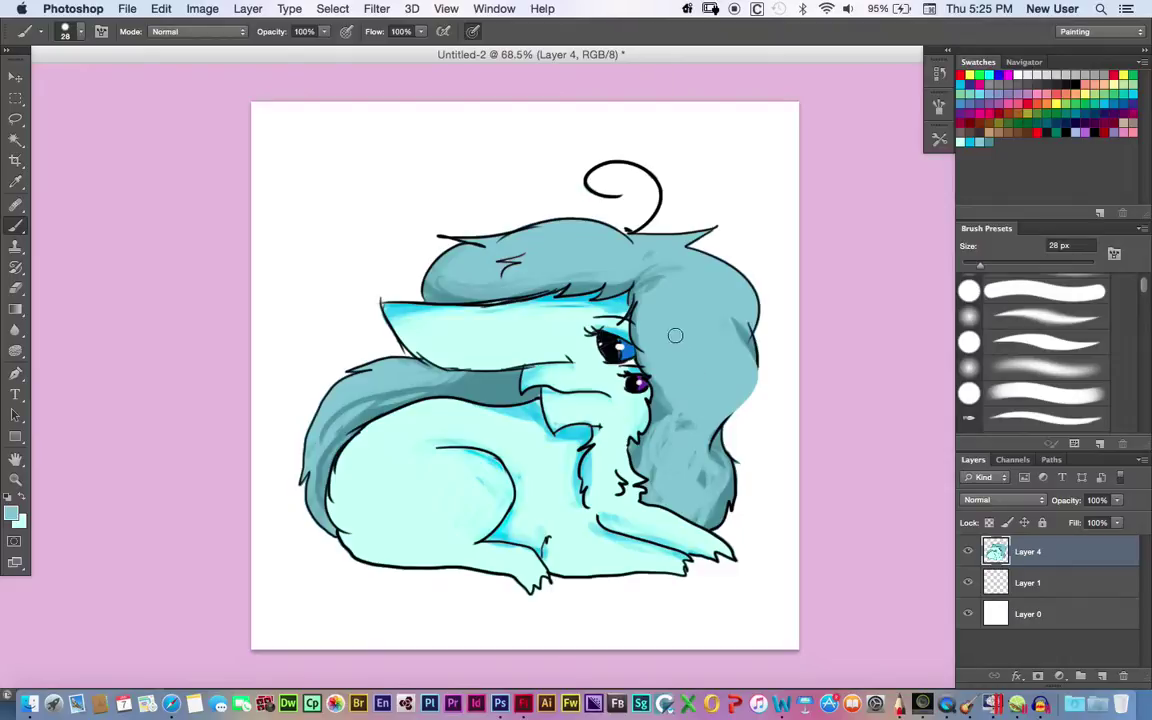
# Paint loose base teal strands over the outlines of the tail and front hair with a 16 px brush.
pyautogui.moveTo(979, 266); pyautogui.dragTo(972, 266)
pyautogui.moveTo(480, 257)
pyautogui.mouseDown()
pyautogui.moveTo(426, 263)
pyautogui.moveTo(485, 259)
pyautogui.moveTo(453, 296)
pyautogui.moveTo(435, 282)
pyautogui.moveTo(463, 245)
pyautogui.moveTo(515, 269)
pyautogui.moveTo(470, 298)
pyautogui.mouseUp()
pyautogui.moveTo(380, 376)
pyautogui.mouseDown()
pyautogui.moveTo(356, 435)
pyautogui.moveTo(312, 414)
pyautogui.moveTo(370, 374)
pyautogui.moveTo(357, 442)
pyautogui.moveTo(341, 386)
pyautogui.moveTo(323, 523)
pyautogui.moveTo(320, 462)
pyautogui.moveTo(327, 492)
pyautogui.moveTo(308, 463)
pyautogui.moveTo(325, 430)
pyautogui.mouseUp()
pyautogui.moveTo(379, 374)
pyautogui.mouseDown()
pyautogui.moveTo(406, 356)
pyautogui.moveTo(349, 348)
pyautogui.moveTo(394, 359)
pyautogui.mouseUp()
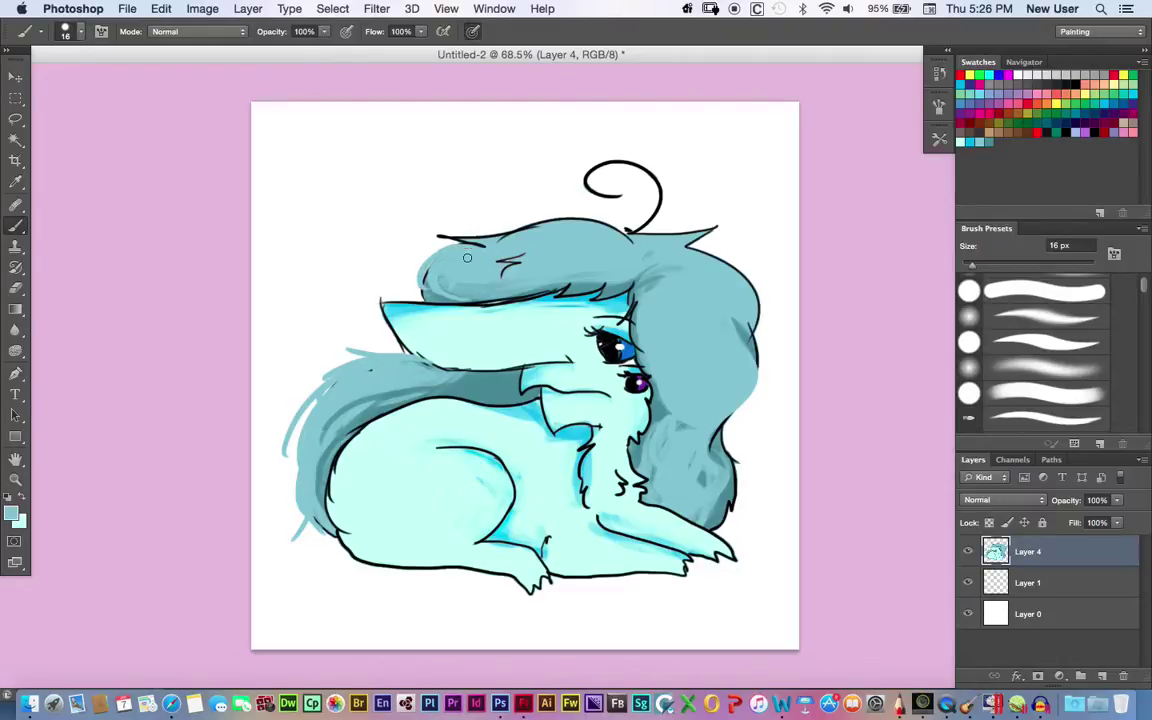
pyautogui.moveTo(488, 245)
pyautogui.mouseDown()
pyautogui.moveTo(443, 223)
pyautogui.moveTo(485, 246)
pyautogui.moveTo(419, 231)
pyautogui.moveTo(534, 235)
pyautogui.moveTo(450, 227)
pyautogui.moveTo(416, 275)
pyautogui.moveTo(466, 298)
pyautogui.mouseUp()
# Paint wispy darker teal strands along the hair's top edge and replace the black curl above it with a darker teal one.
pyautogui.click(990, 142)
pyautogui.moveTo(627, 241)
pyautogui.mouseDown()
pyautogui.moveTo(506, 202)
pyautogui.moveTo(614, 226)
pyautogui.moveTo(522, 237)
pyautogui.moveTo(632, 236)
pyautogui.mouseUp()
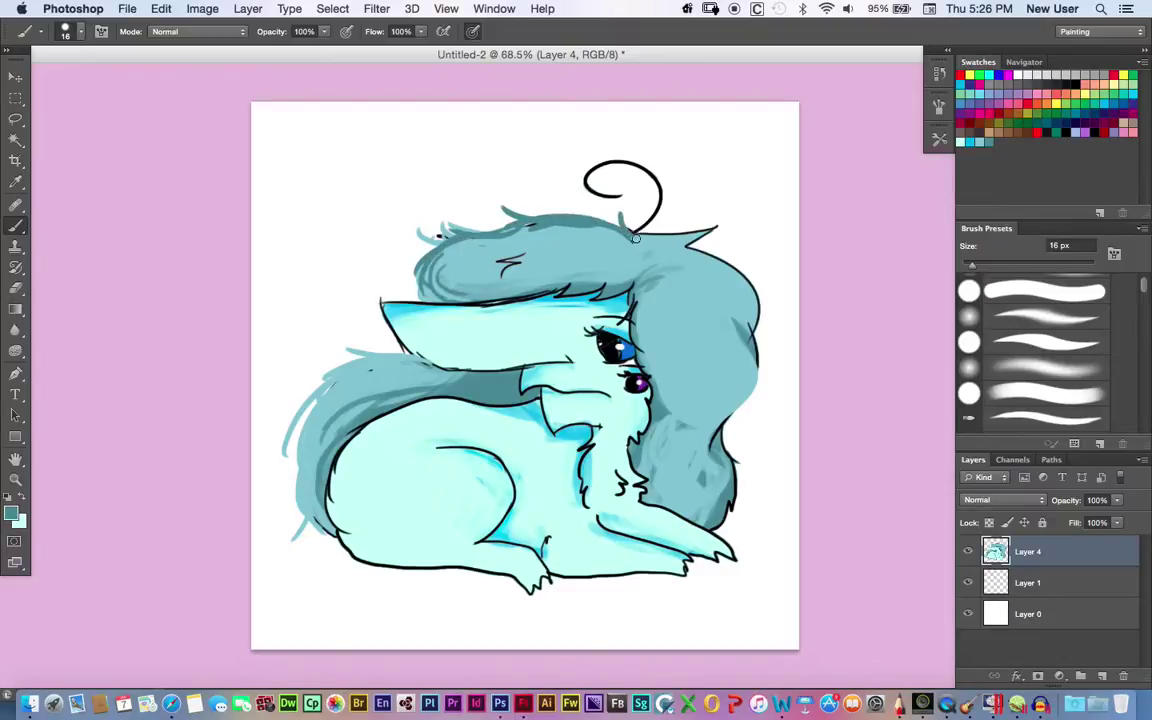
pyautogui.moveTo(585, 195)
pyautogui.mouseDown()
pyautogui.moveTo(620, 160)
pyautogui.moveTo(588, 189)
pyautogui.moveTo(642, 175)
pyautogui.mouseUp()
pyautogui.moveTo(647, 193)
pyautogui.mouseDown()
pyautogui.moveTo(600, 181)
pyautogui.moveTo(644, 230)
pyautogui.moveTo(676, 194)
pyautogui.moveTo(581, 200)
pyautogui.moveTo(644, 174)
pyautogui.mouseUp()
pyautogui.moveTo(602, 196); pyautogui.dragTo(582, 200)
pyautogui.moveTo(616, 163)
pyautogui.mouseDown()
pyautogui.moveTo(632, 161)
pyautogui.moveTo(586, 174)
pyautogui.mouseUp()
pyautogui.moveTo(598, 196)
pyautogui.mouseDown()
pyautogui.moveTo(672, 199)
pyautogui.moveTo(615, 189)
pyautogui.moveTo(612, 158)
pyautogui.moveTo(571, 200)
pyautogui.mouseUp()
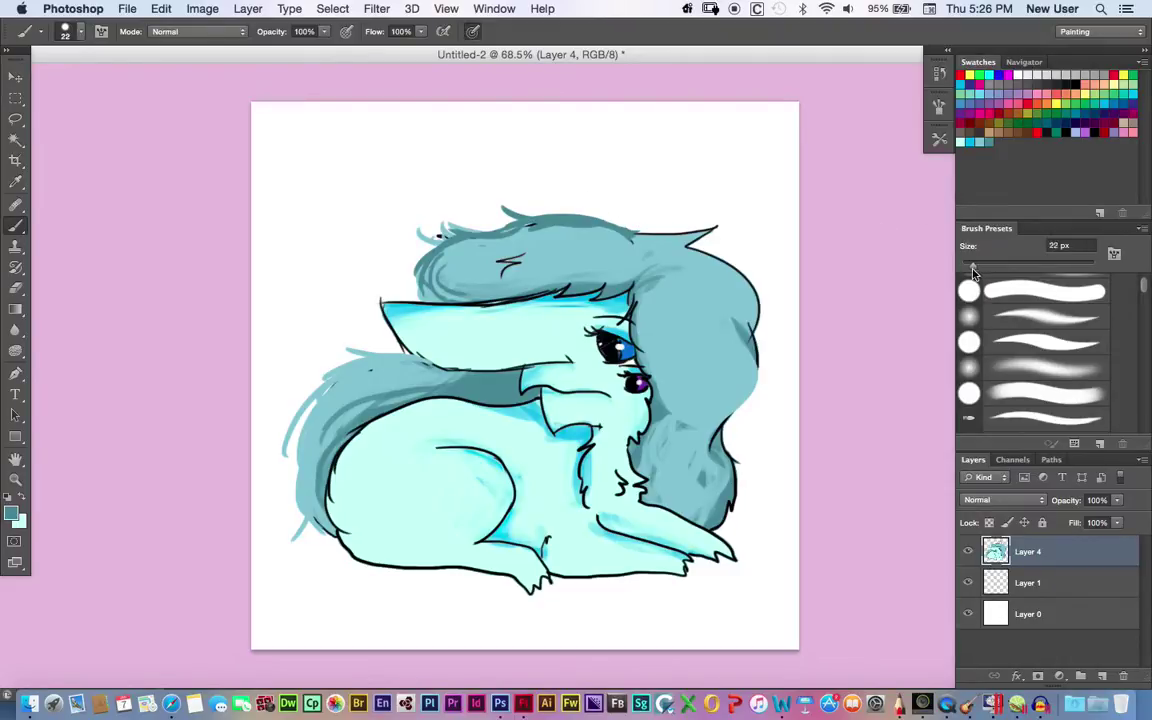
# Paint darker teal strands over the black outlines of the rear tuft, the long back hair and the tail.
pyautogui.moveTo(624, 234)
pyautogui.mouseDown()
pyautogui.moveTo(637, 218)
pyautogui.moveTo(718, 222)
pyautogui.moveTo(711, 228)
pyautogui.mouseUp()
pyautogui.moveTo(697, 235)
pyautogui.mouseDown()
pyautogui.moveTo(760, 283)
pyautogui.moveTo(757, 334)
pyautogui.moveTo(736, 341)
pyautogui.moveTo(762, 324)
pyautogui.mouseUp()
pyautogui.moveTo(757, 332)
pyautogui.mouseDown()
pyautogui.moveTo(766, 353)
pyautogui.moveTo(736, 393)
pyautogui.mouseUp()
pyautogui.moveTo(765, 348)
pyautogui.mouseDown()
pyautogui.moveTo(711, 439)
pyautogui.moveTo(758, 400)
pyautogui.moveTo(711, 446)
pyautogui.mouseUp()
pyautogui.moveTo(757, 378)
pyautogui.mouseDown()
pyautogui.moveTo(713, 448)
pyautogui.moveTo(737, 421)
pyautogui.moveTo(733, 477)
pyautogui.moveTo(744, 482)
pyautogui.moveTo(728, 512)
pyautogui.mouseUp()
pyautogui.moveTo(708, 436)
pyautogui.mouseDown()
pyautogui.moveTo(651, 416)
pyautogui.moveTo(656, 480)
pyautogui.mouseUp()
pyautogui.moveTo(349, 427)
pyautogui.mouseDown()
pyautogui.moveTo(355, 370)
pyautogui.moveTo(320, 400)
pyautogui.moveTo(412, 362)
pyautogui.moveTo(420, 391)
pyautogui.moveTo(338, 394)
pyautogui.mouseUp()
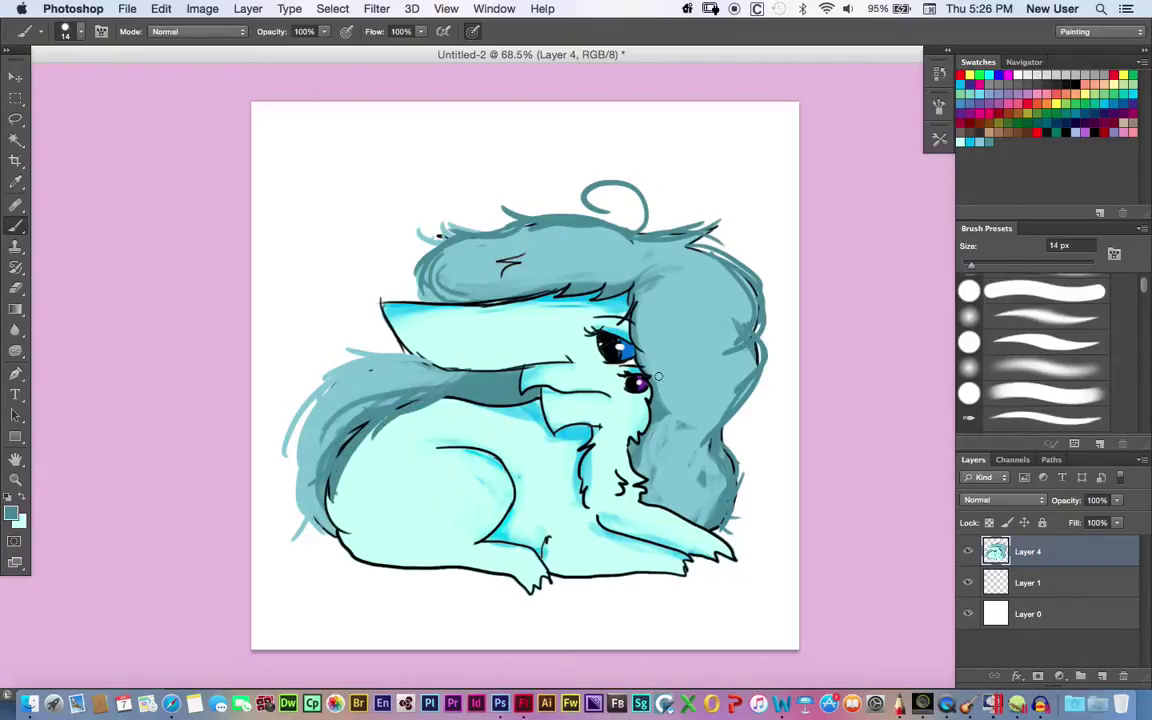
# Blend the tail, back hair and lower fringe edge with base teal strands using a 14 px brush.
pyautogui.click(962, 142)
pyautogui.click(981, 143)
pyautogui.moveTo(412, 391)
pyautogui.mouseDown()
pyautogui.moveTo(381, 414)
pyautogui.moveTo(309, 448)
pyautogui.moveTo(411, 385)
pyautogui.moveTo(345, 475)
pyautogui.mouseUp()
pyautogui.moveTo(379, 408); pyautogui.dragTo(330, 480)
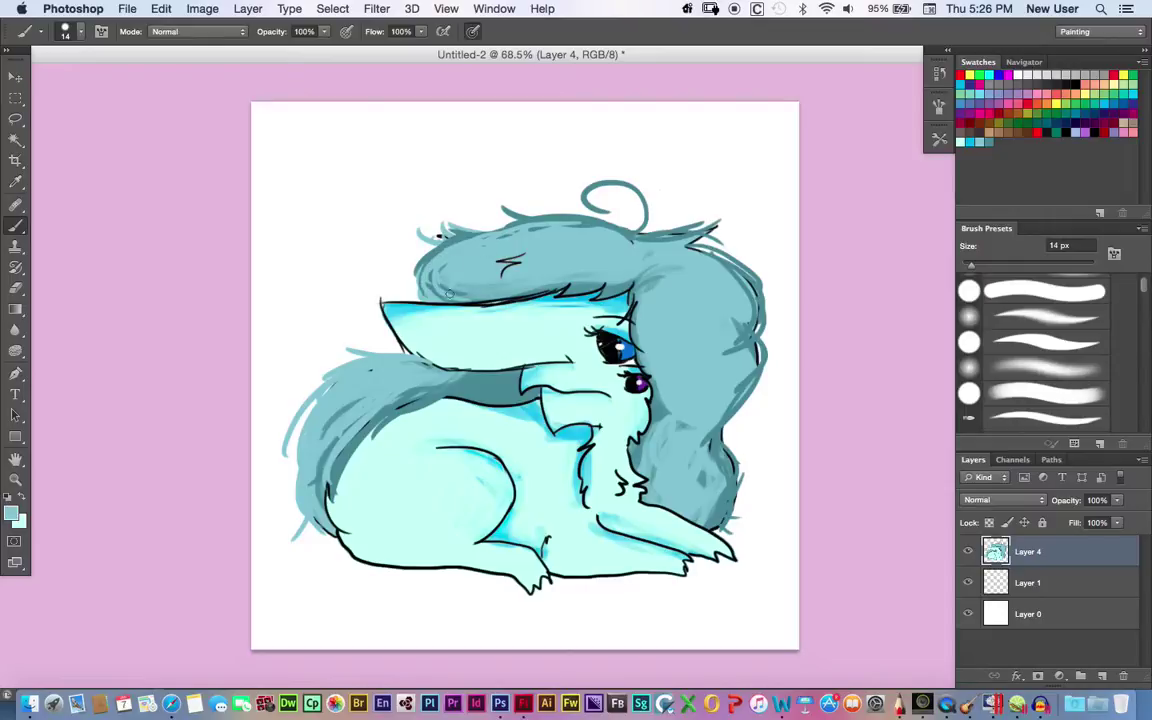
pyautogui.moveTo(697, 233)
pyautogui.mouseDown()
pyautogui.moveTo(637, 258)
pyautogui.moveTo(746, 264)
pyautogui.moveTo(675, 258)
pyautogui.moveTo(758, 313)
pyautogui.moveTo(693, 254)
pyautogui.moveTo(735, 343)
pyautogui.moveTo(759, 325)
pyautogui.moveTo(739, 302)
pyautogui.moveTo(760, 345)
pyautogui.moveTo(747, 306)
pyautogui.moveTo(741, 395)
pyautogui.moveTo(765, 361)
pyautogui.moveTo(705, 422)
pyautogui.moveTo(739, 381)
pyautogui.moveTo(721, 452)
pyautogui.moveTo(705, 427)
pyautogui.moveTo(719, 505)
pyautogui.moveTo(698, 436)
pyautogui.moveTo(714, 531)
pyautogui.moveTo(725, 449)
pyautogui.moveTo(746, 513)
pyautogui.moveTo(710, 443)
pyautogui.moveTo(756, 498)
pyautogui.mouseUp()
pyautogui.moveTo(606, 287); pyautogui.dragTo(482, 301)
# Layer darker and base teal strands through the front hair, beside the face and on the tail.
pyautogui.click(988, 142)
pyautogui.moveTo(533, 254); pyautogui.dragTo(422, 264)
pyautogui.moveTo(499, 271); pyautogui.dragTo(434, 272)
pyautogui.moveTo(631, 285)
pyautogui.mouseDown()
pyautogui.moveTo(594, 299)
pyautogui.moveTo(647, 368)
pyautogui.mouseUp()
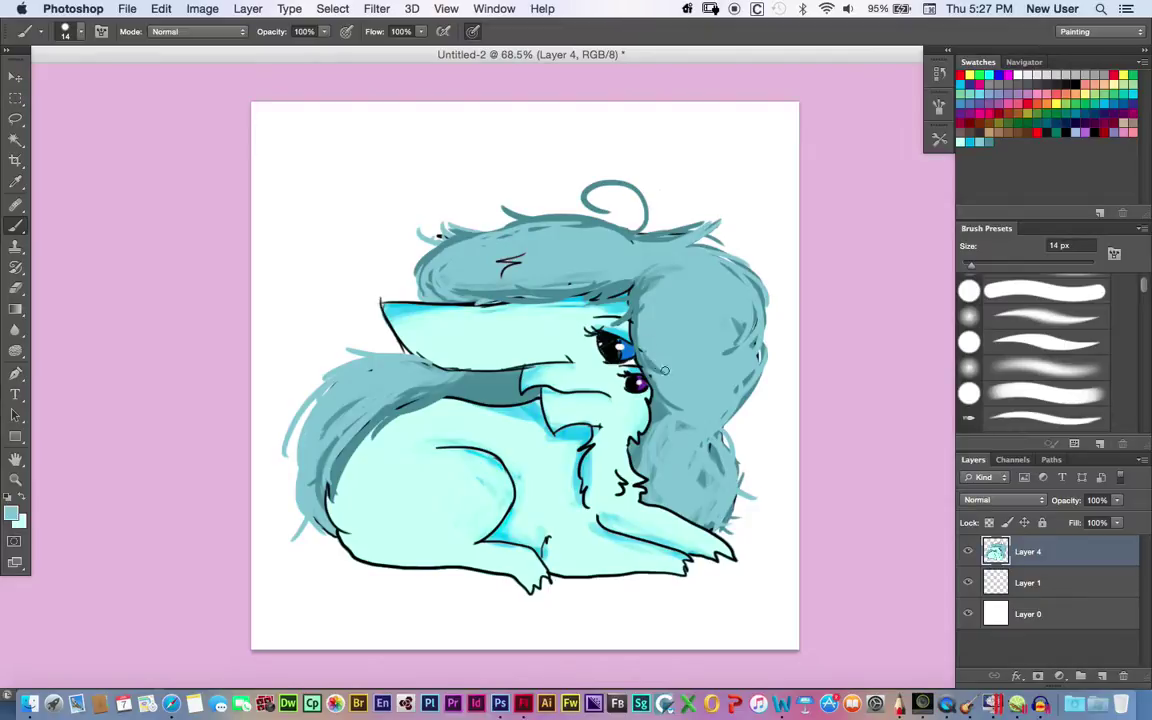
pyautogui.moveTo(655, 272)
pyautogui.mouseDown()
pyautogui.moveTo(621, 285)
pyautogui.moveTo(561, 268)
pyautogui.moveTo(613, 279)
pyautogui.moveTo(545, 244)
pyautogui.moveTo(563, 289)
pyautogui.moveTo(546, 270)
pyautogui.moveTo(456, 296)
pyautogui.mouseUp()
pyautogui.moveTo(546, 270)
pyautogui.mouseDown()
pyautogui.moveTo(461, 263)
pyautogui.moveTo(413, 218)
pyautogui.mouseUp()
pyautogui.moveTo(351, 404); pyautogui.dragTo(336, 419)
pyautogui.moveTo(315, 465); pyautogui.dragTo(313, 480)
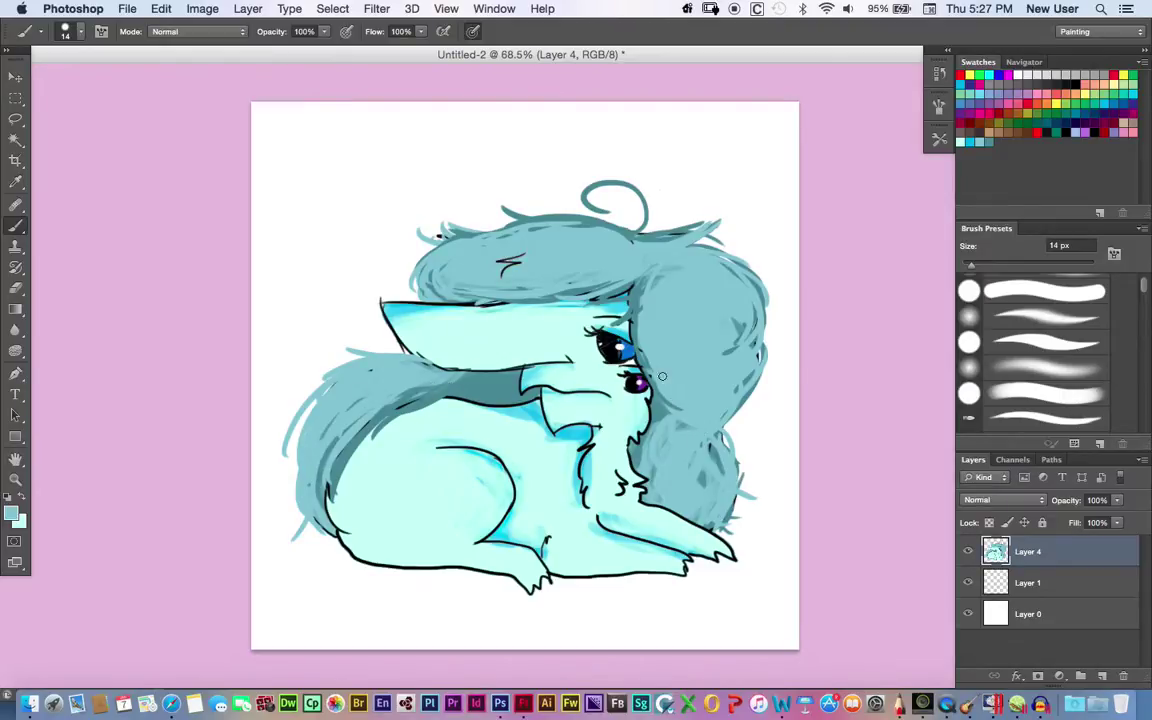
# Add darker teal strands along the outer edge of the lower back hair and smooth its interior with the base teal.
pyautogui.click(1001, 161)
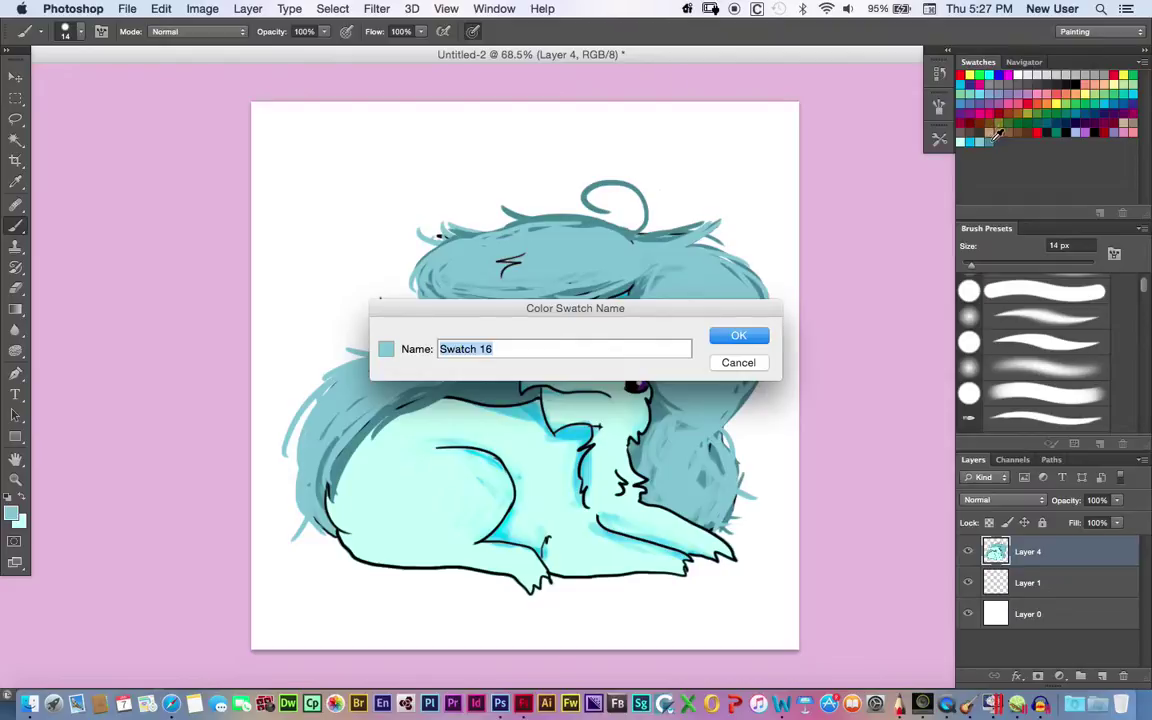
pyautogui.click(740, 363)
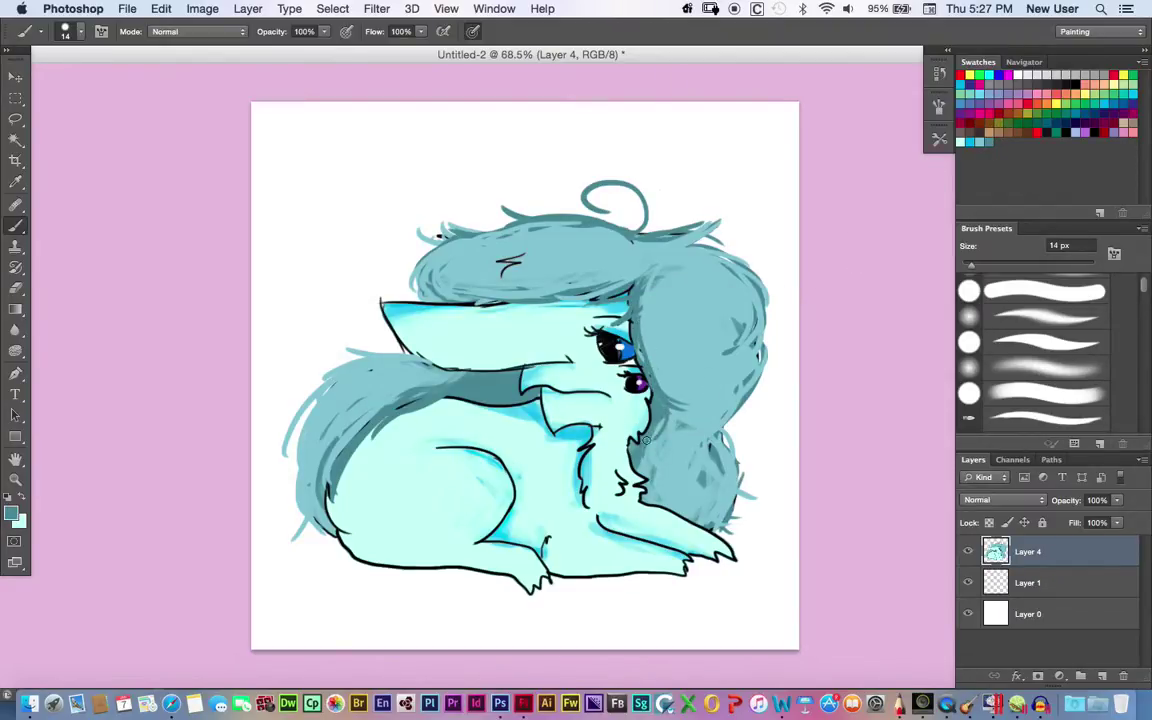
pyautogui.moveTo(709, 463)
pyautogui.mouseDown()
pyautogui.moveTo(750, 462)
pyautogui.moveTo(725, 437)
pyautogui.moveTo(728, 504)
pyautogui.moveTo(743, 464)
pyautogui.moveTo(729, 521)
pyautogui.moveTo(739, 473)
pyautogui.moveTo(714, 528)
pyautogui.moveTo(727, 441)
pyautogui.moveTo(732, 505)
pyautogui.mouseUp()
pyautogui.moveTo(765, 372)
pyautogui.mouseDown()
pyautogui.moveTo(704, 453)
pyautogui.moveTo(763, 335)
pyautogui.moveTo(755, 397)
pyautogui.moveTo(769, 357)
pyautogui.moveTo(753, 284)
pyautogui.moveTo(761, 391)
pyautogui.moveTo(717, 467)
pyautogui.mouseUp()
pyautogui.click(979, 142)
pyautogui.moveTo(746, 353)
pyautogui.mouseDown()
pyautogui.moveTo(753, 306)
pyautogui.moveTo(761, 367)
pyautogui.moveTo(737, 317)
pyautogui.moveTo(734, 353)
pyautogui.mouseUp()
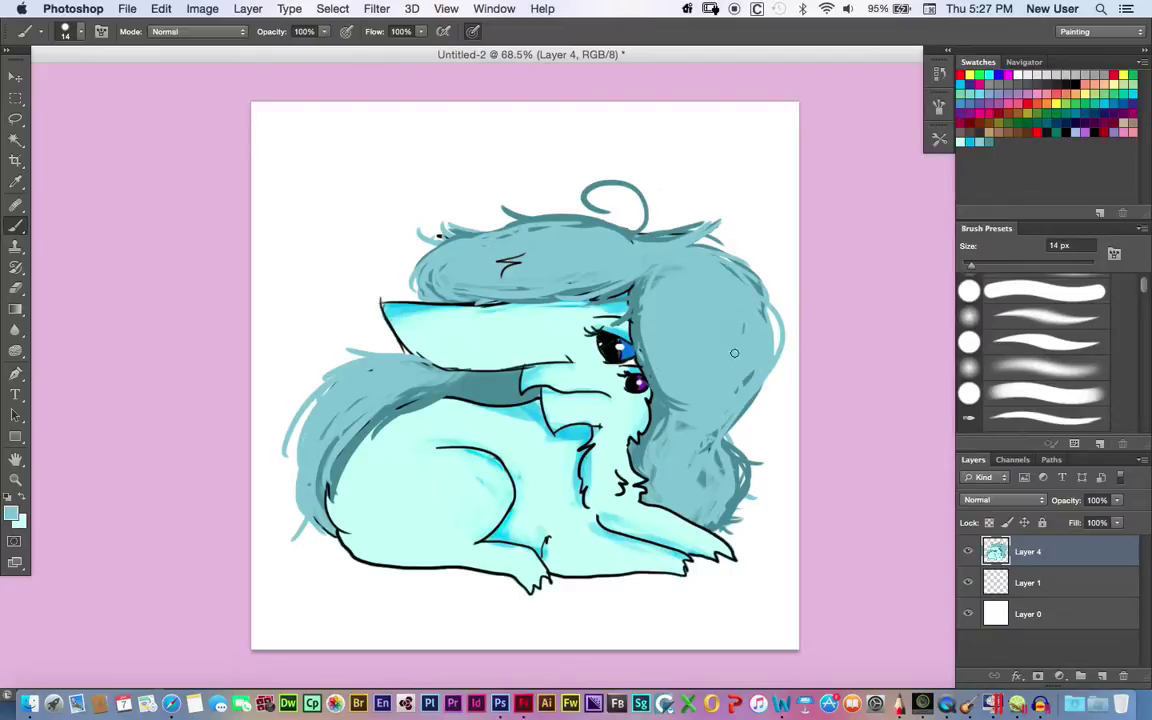
# Cover the black fringe and face-side hair lines with darker teal strands, softening the fringe with the base teal.
pyautogui.click(988, 142)
pyautogui.moveTo(626, 291); pyautogui.dragTo(552, 301)
pyautogui.moveTo(634, 286); pyautogui.dragTo(642, 336)
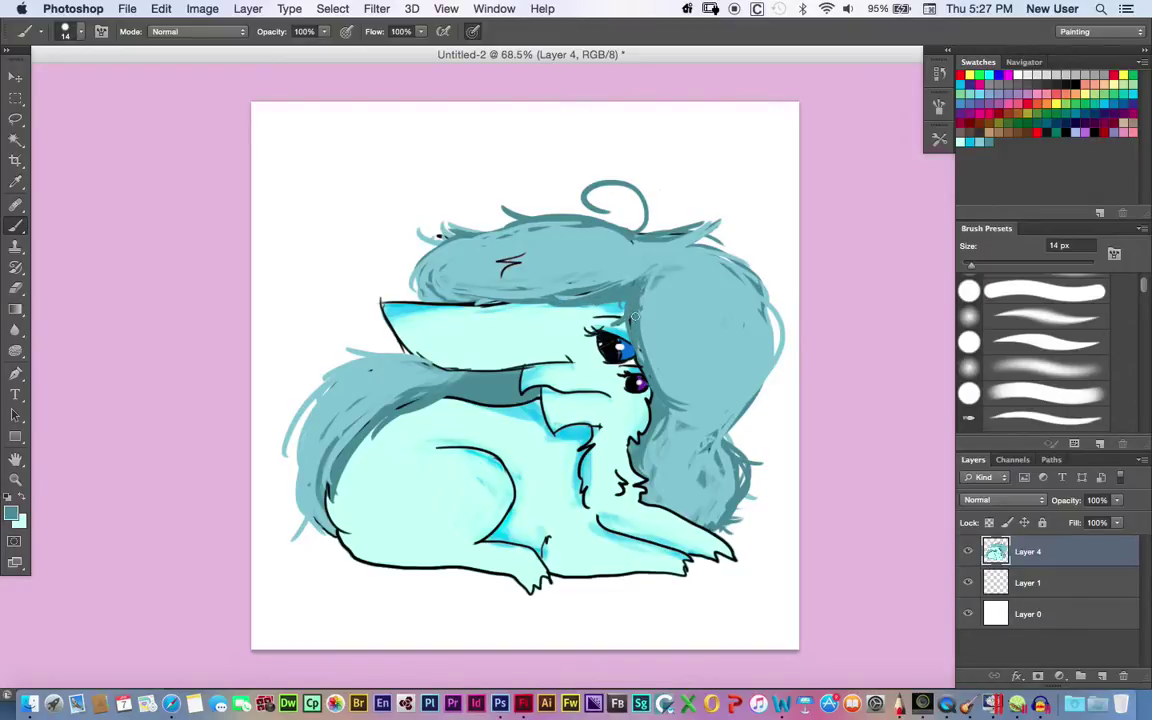
pyautogui.click(985, 138)
pyautogui.moveTo(621, 297); pyautogui.dragTo(599, 302)
pyautogui.moveTo(648, 279)
pyautogui.mouseDown()
pyautogui.moveTo(569, 282)
pyautogui.moveTo(649, 275)
pyautogui.moveTo(601, 263)
pyautogui.moveTo(540, 306)
pyautogui.moveTo(627, 274)
pyautogui.moveTo(543, 290)
pyautogui.mouseUp()
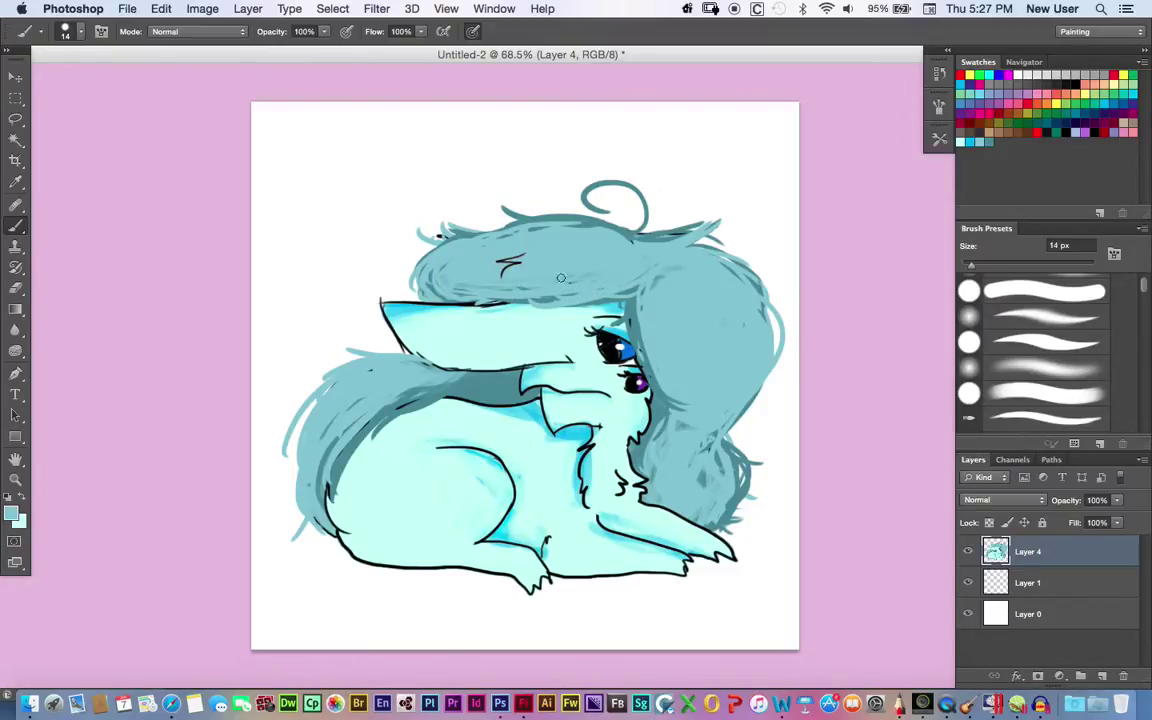
# Reinforce the fringe's lower edge in darker teal and paint base teal over the small black mark in the front hair.
pyautogui.click(994, 131)
pyautogui.click(170, 11)
pyautogui.click(173, 28)
pyautogui.click(989, 142)
pyautogui.moveTo(634, 286); pyautogui.dragTo(545, 299)
pyautogui.click(22, 497)
pyautogui.click(980, 142)
pyautogui.moveTo(524, 255); pyautogui.dragTo(497, 262)
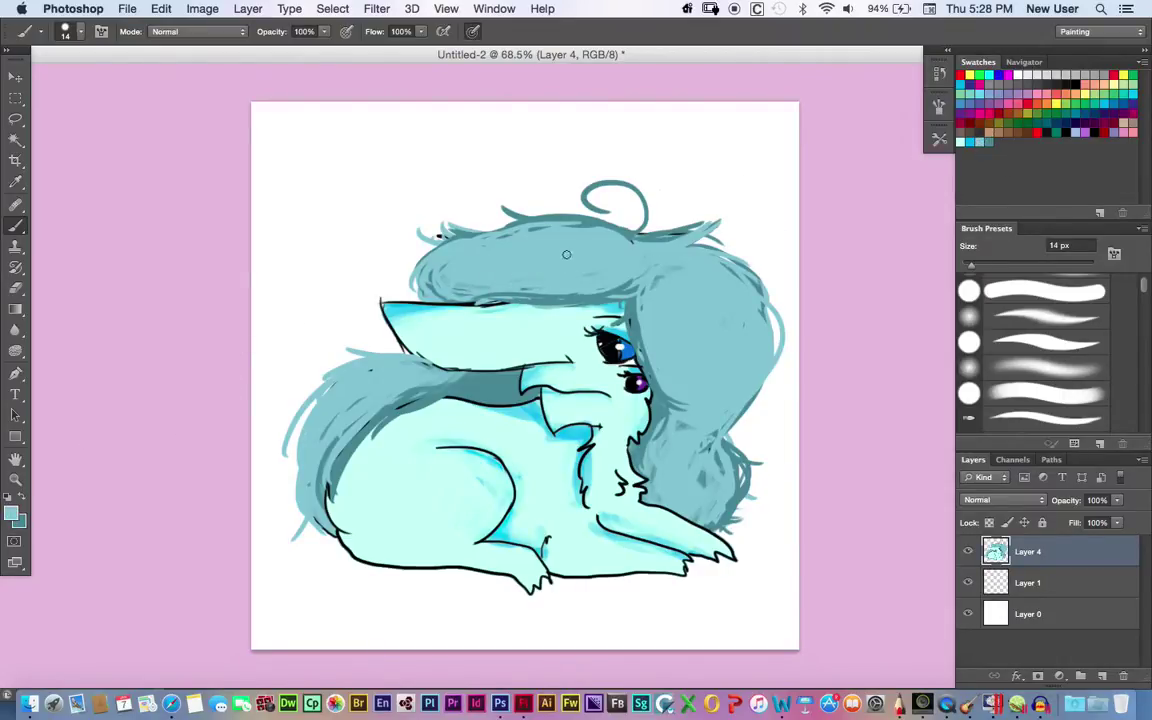
# Cover the remaining black at the front hair tip and rear tuft in darker teal, and blend the top hair with base teal.
pyautogui.press('x')
pyautogui.moveTo(472, 239)
pyautogui.mouseDown()
pyautogui.moveTo(411, 248)
pyautogui.moveTo(424, 238)
pyautogui.mouseUp()
pyautogui.moveTo(690, 228); pyautogui.dragTo(717, 233)
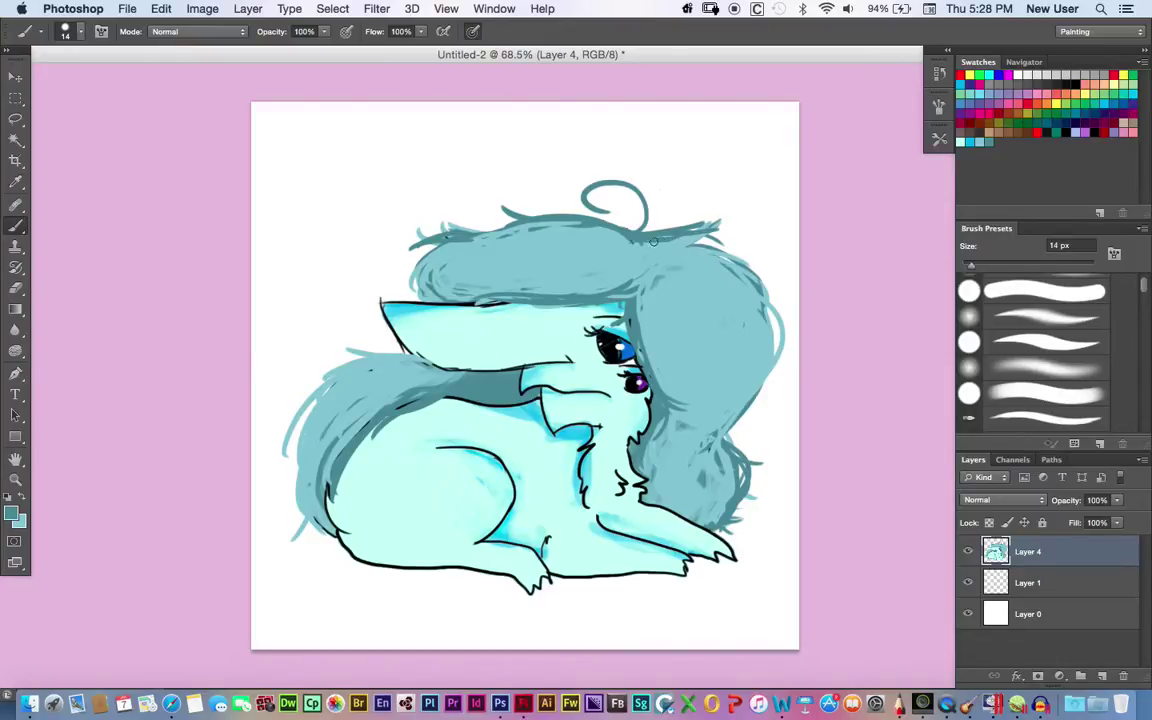
pyautogui.click(21, 498)
pyautogui.moveTo(626, 253)
pyautogui.mouseDown()
pyautogui.moveTo(589, 232)
pyautogui.moveTo(514, 250)
pyautogui.mouseUp()
pyautogui.moveTo(590, 228)
pyautogui.mouseDown()
pyautogui.moveTo(517, 258)
pyautogui.moveTo(419, 236)
pyautogui.mouseUp()
pyautogui.moveTo(508, 234)
pyautogui.mouseDown()
pyautogui.moveTo(407, 259)
pyautogui.moveTo(407, 286)
pyautogui.mouseUp()
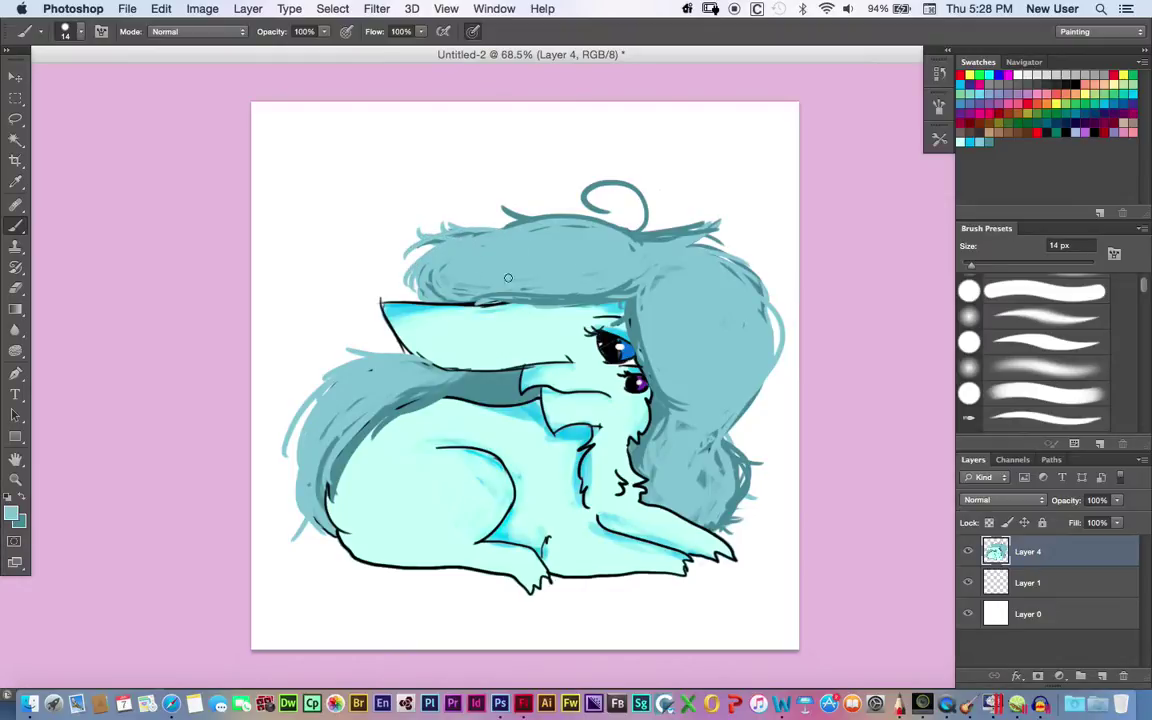
# Add loose base teal strands to the rear tuft, hair top, long back hair and tail.
pyautogui.moveTo(639, 235)
pyautogui.mouseDown()
pyautogui.moveTo(718, 216)
pyautogui.moveTo(724, 247)
pyautogui.mouseUp()
pyautogui.moveTo(590, 229)
pyautogui.mouseDown()
pyautogui.moveTo(511, 200)
pyautogui.moveTo(455, 226)
pyautogui.mouseUp()
pyautogui.moveTo(524, 221); pyautogui.dragTo(465, 236)
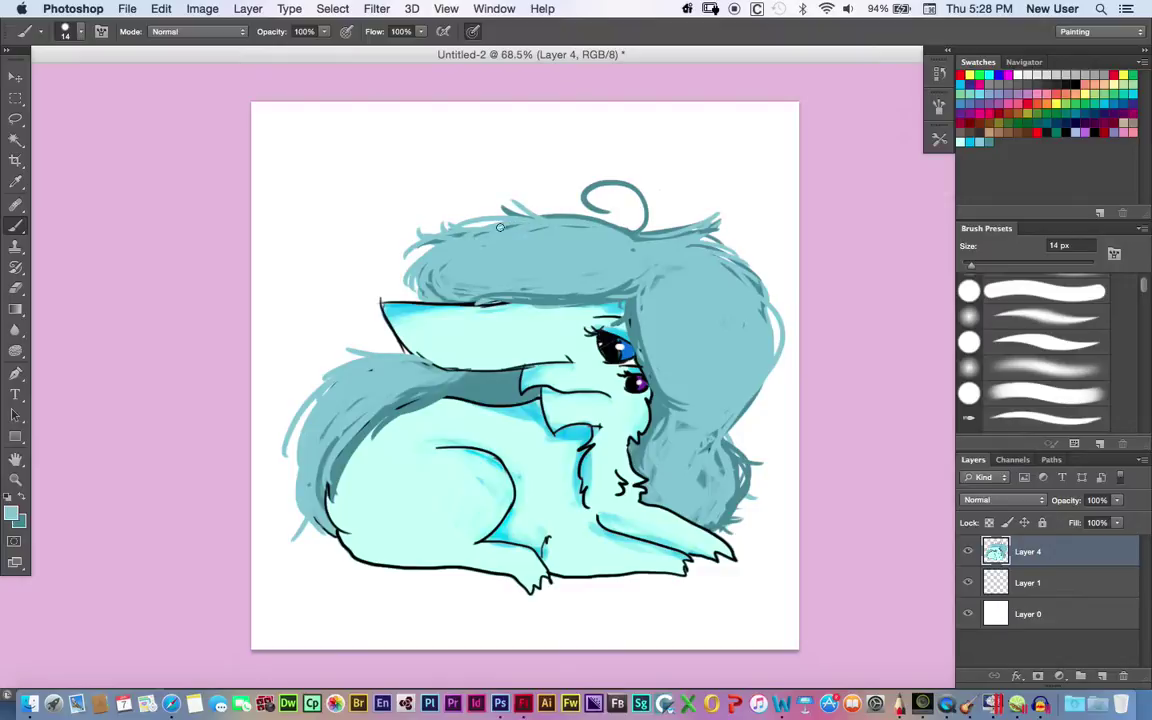
pyautogui.moveTo(638, 311)
pyautogui.mouseDown()
pyautogui.moveTo(716, 370)
pyautogui.moveTo(688, 355)
pyautogui.moveTo(670, 400)
pyautogui.mouseUp()
pyautogui.moveTo(366, 390)
pyautogui.mouseDown()
pyautogui.moveTo(334, 342)
pyautogui.moveTo(280, 388)
pyautogui.moveTo(281, 470)
pyautogui.mouseUp()
pyautogui.moveTo(721, 465)
pyautogui.mouseDown()
pyautogui.moveTo(670, 450)
pyautogui.moveTo(726, 495)
pyautogui.mouseUp()
# Choose a pale, lighter tint of the hair's teal as the foreground colour, starting from the default colours.
pyautogui.press('d')
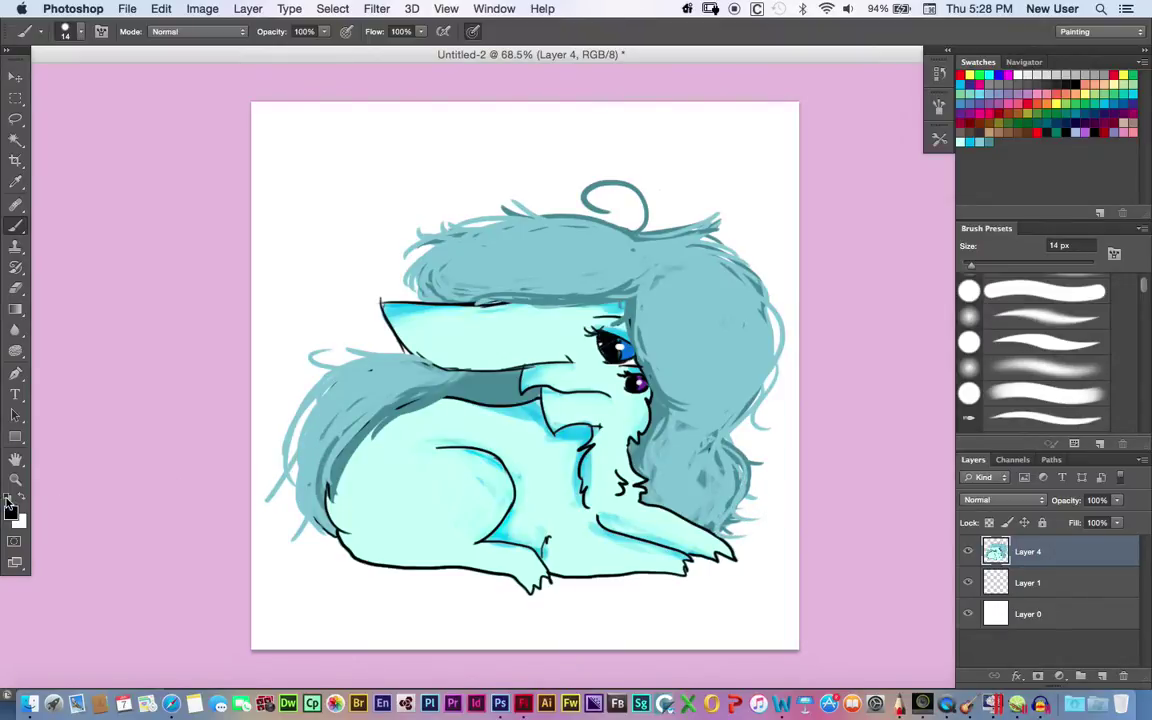
pyautogui.click(12, 513)
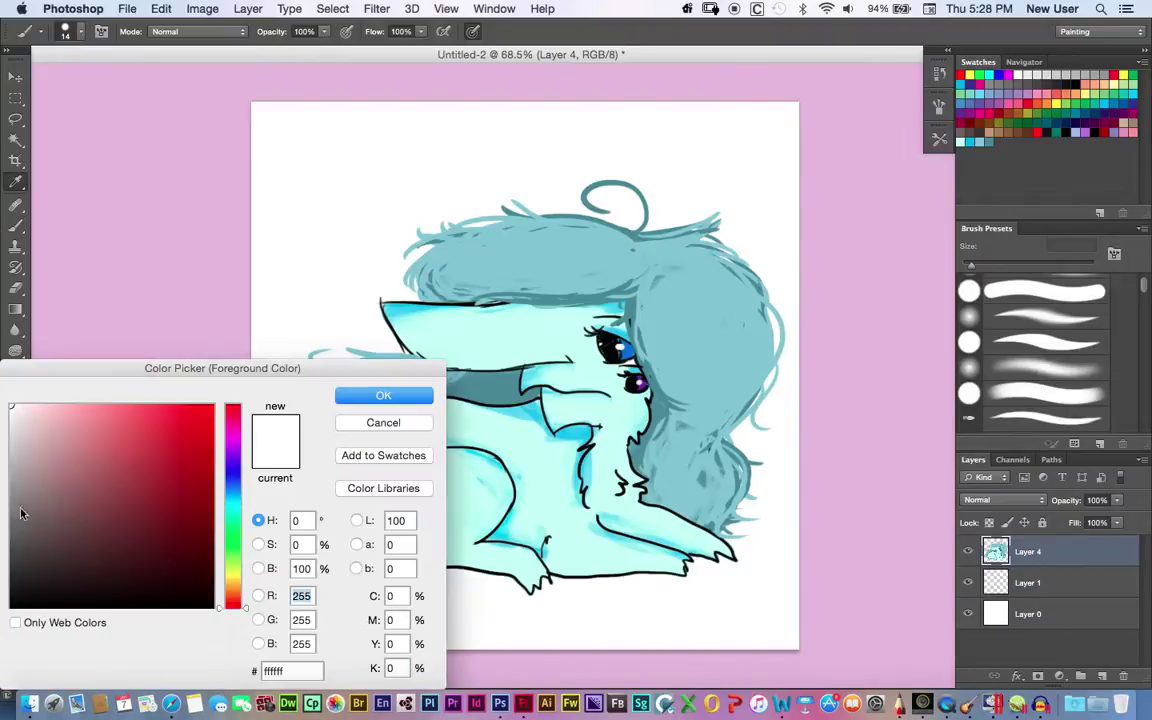
pyautogui.click(318, 361)
pyautogui.moveTo(166, 405); pyautogui.dragTo(32, 427)
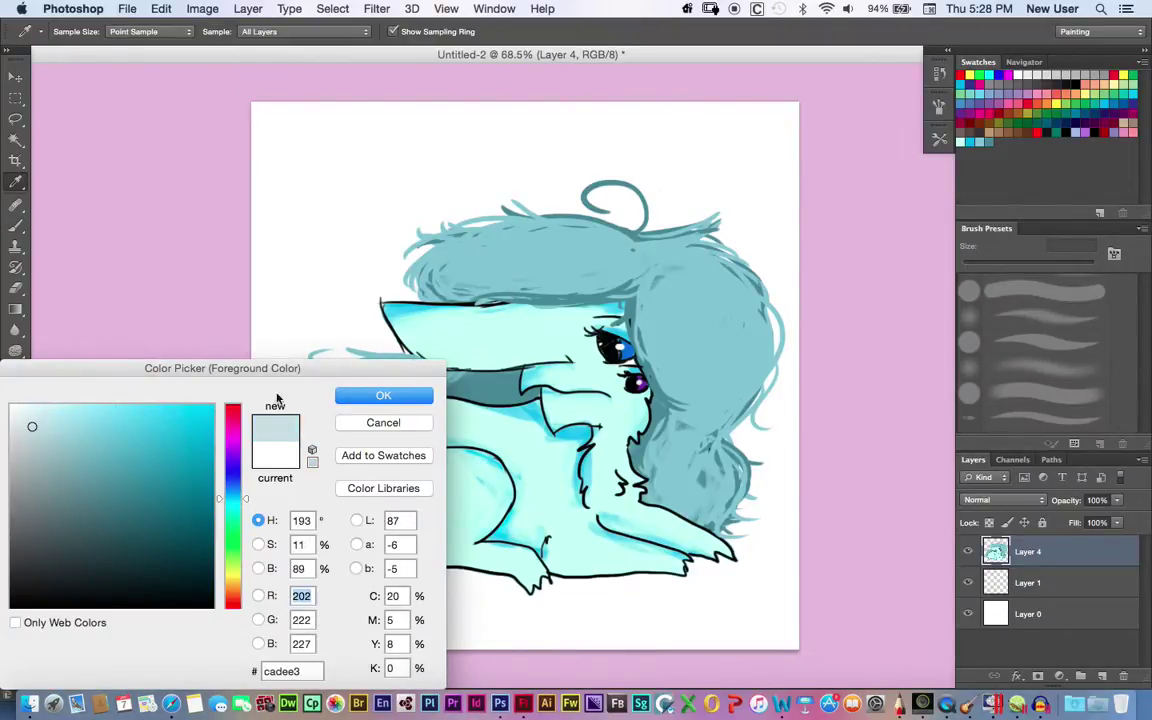
pyautogui.click(521, 260)
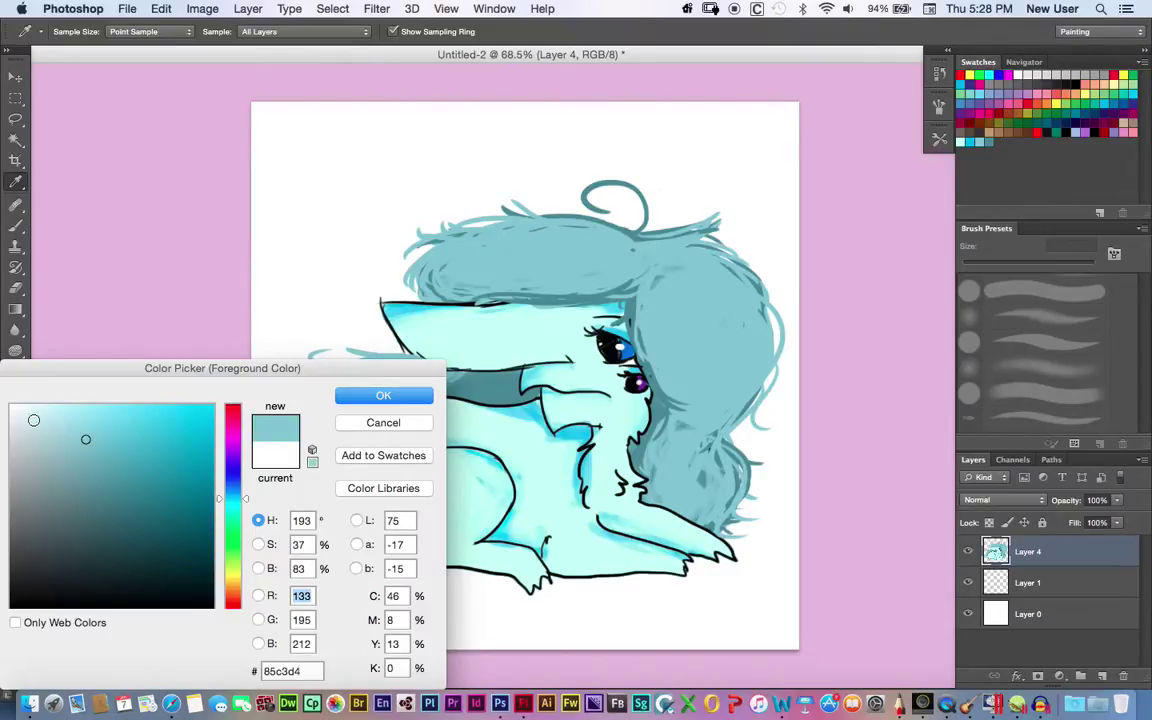
pyautogui.moveTo(70, 440)
pyautogui.mouseDown()
pyautogui.moveTo(51, 443)
pyautogui.moveTo(43, 430)
pyautogui.mouseUp()
pyautogui.click(383, 395)
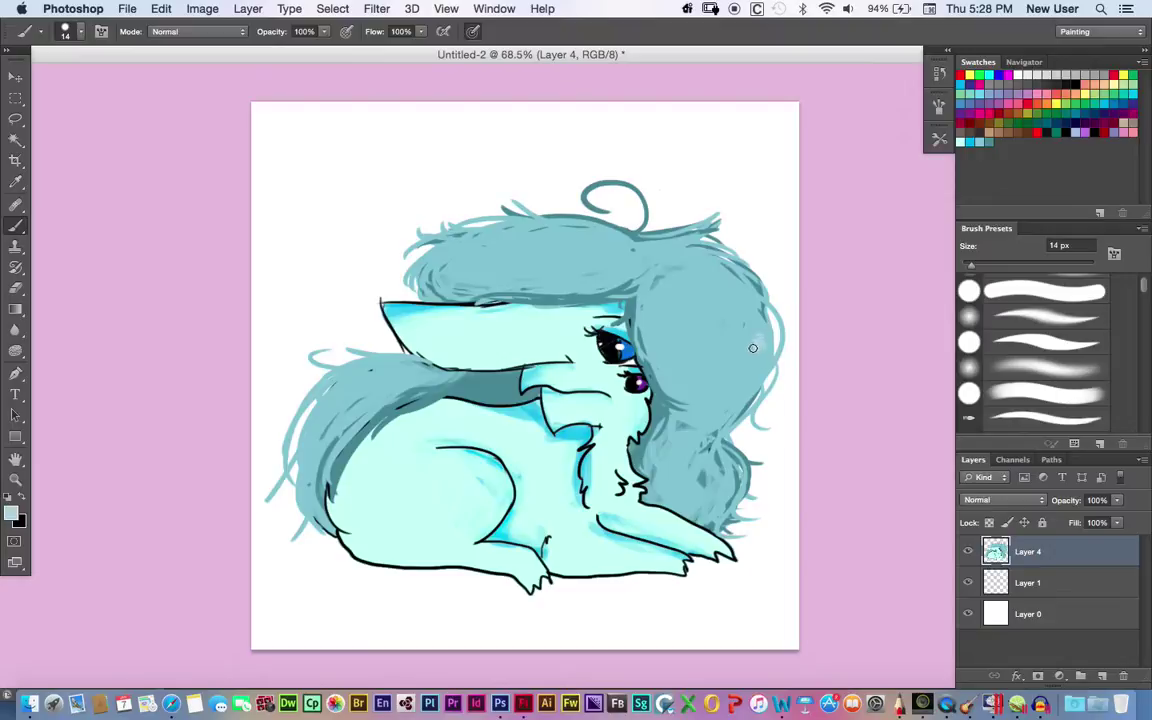
# Undo the last pale stroke on the long hair and choose white (ffffff) as the foreground colour.
pyautogui.click(161, 8)
pyautogui.click(180, 54)
pyautogui.click(11, 513)
pyautogui.moveTo(46, 432)
pyautogui.mouseDown()
pyautogui.moveTo(31, 407)
pyautogui.moveTo(11, 406)
pyautogui.mouseUp()
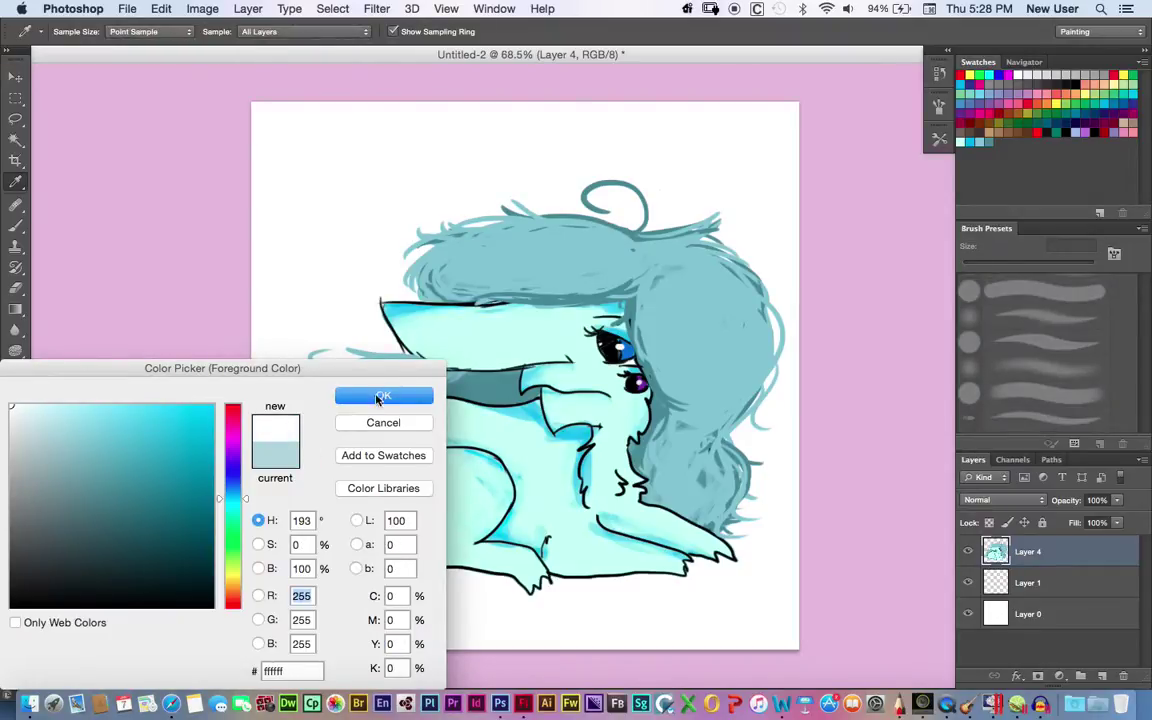
pyautogui.click(378, 397)
# Set the brush mode to Screen and paint small white highlight spots on the long hair and the tail.
pyautogui.click(190, 31)
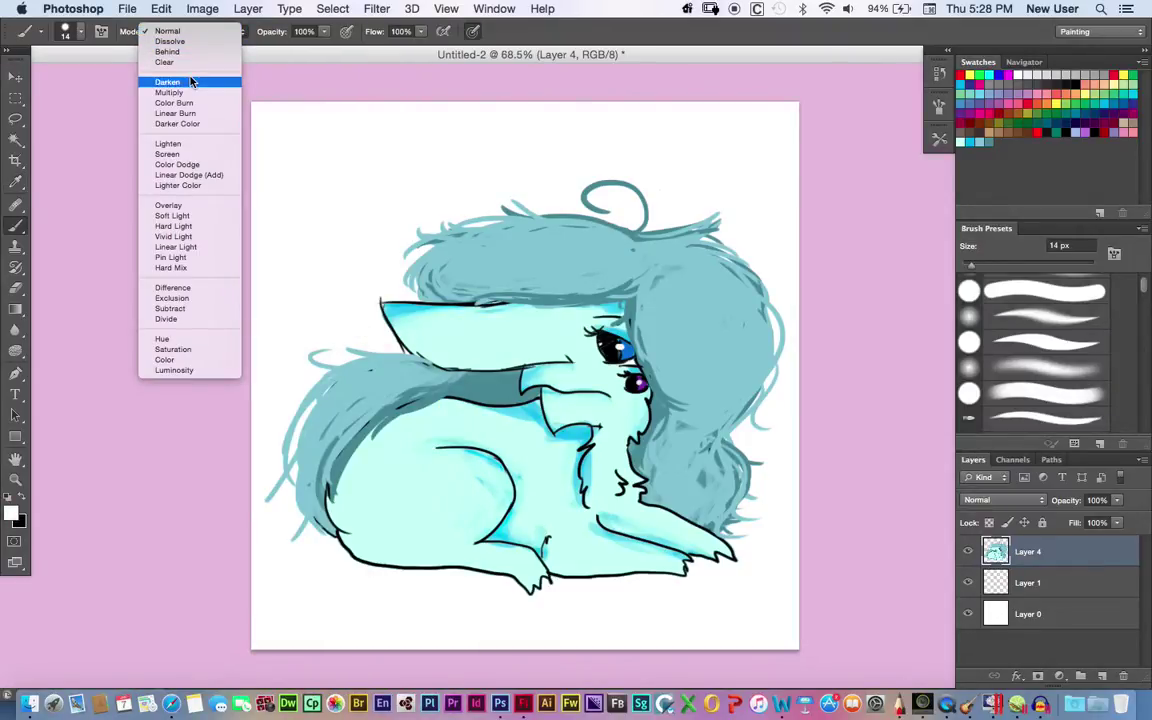
pyautogui.scroll(-2, 185, 40)
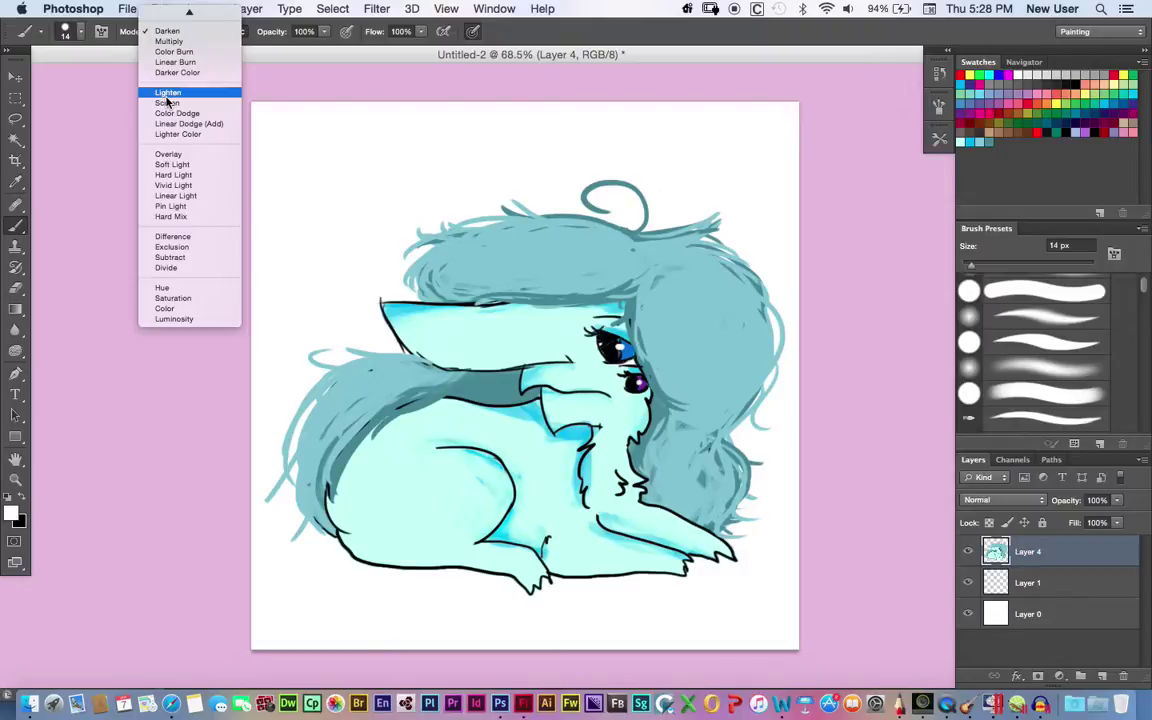
pyautogui.click(167, 102)
pyautogui.moveTo(746, 325); pyautogui.dragTo(740, 340)
pyautogui.moveTo(336, 390); pyautogui.dragTo(344, 375)
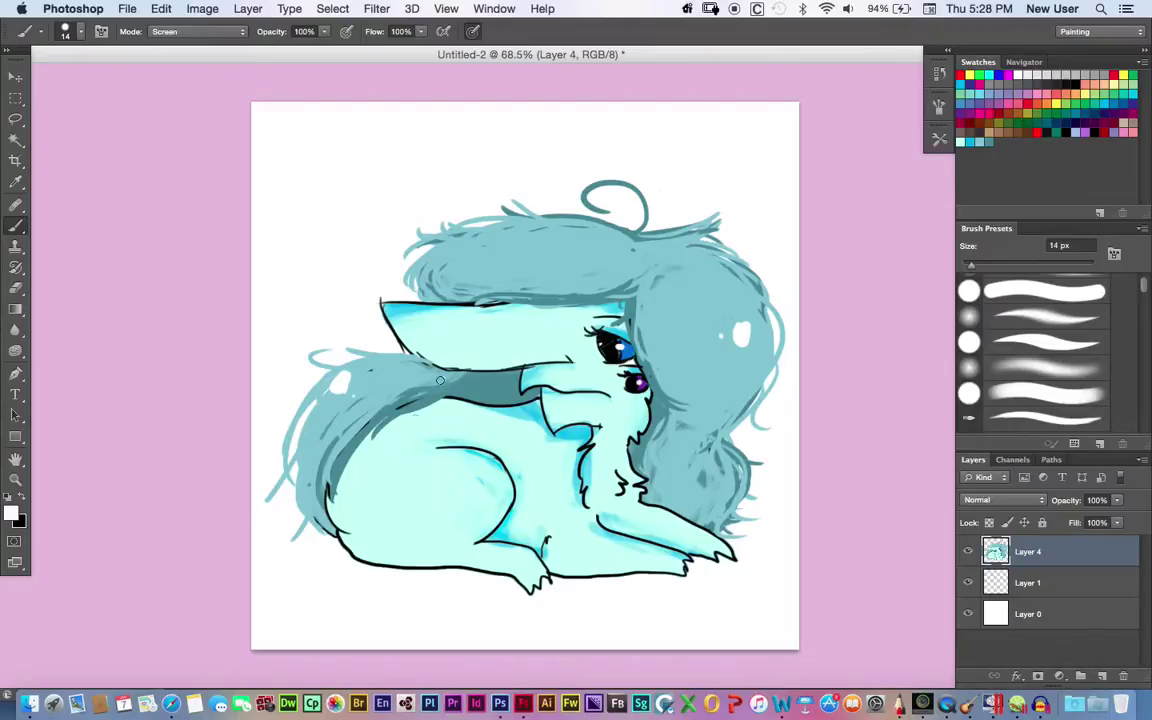
# Dab small highlights in a very pale mint on the body and legs, and shift the drawing slightly down the canvas.
pyautogui.click(13, 512)
pyautogui.click(424, 346)
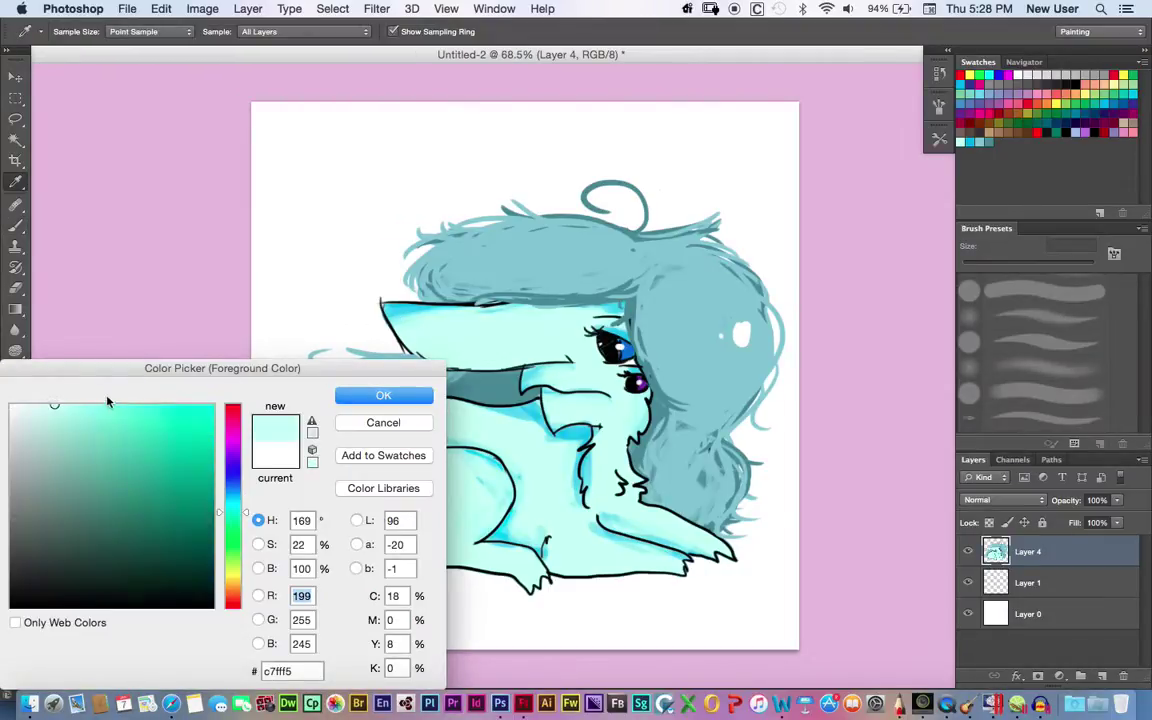
pyautogui.click(34, 405)
pyautogui.press('b')
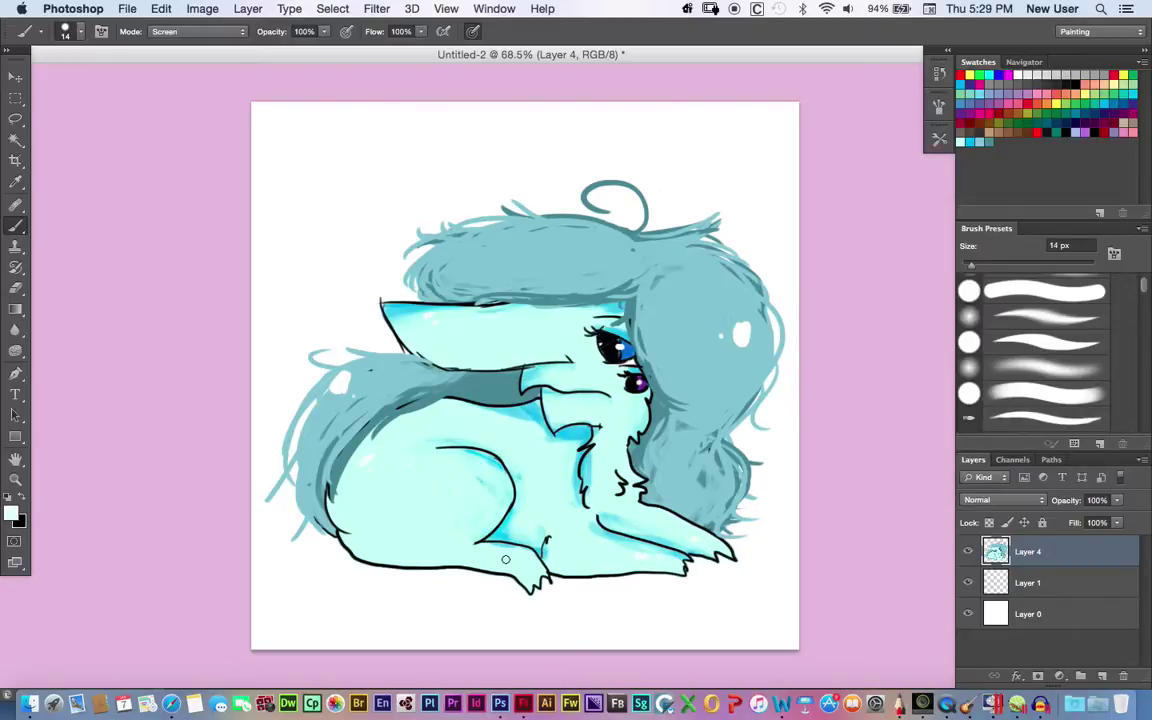
pyautogui.moveTo(617, 413); pyautogui.dragTo(612, 438)
# Hand-letter a bright blue R in the canvas's upper left corner, set the brush mode to Normal and undo the extra vertical stroke.
pyautogui.press('d')
pyautogui.click(964, 142)
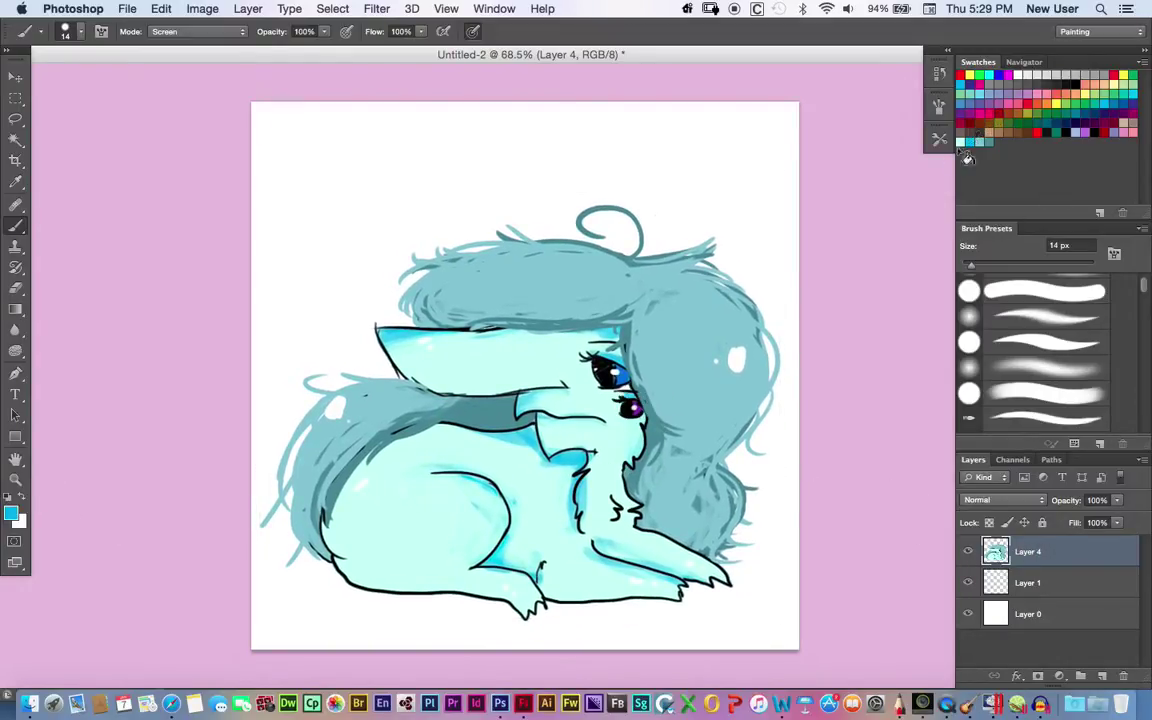
pyautogui.moveTo(267, 130)
pyautogui.mouseDown()
pyautogui.moveTo(270, 215)
pyautogui.moveTo(297, 205)
pyautogui.mouseUp()
pyautogui.moveTo(309, 122); pyautogui.dragTo(323, 214)
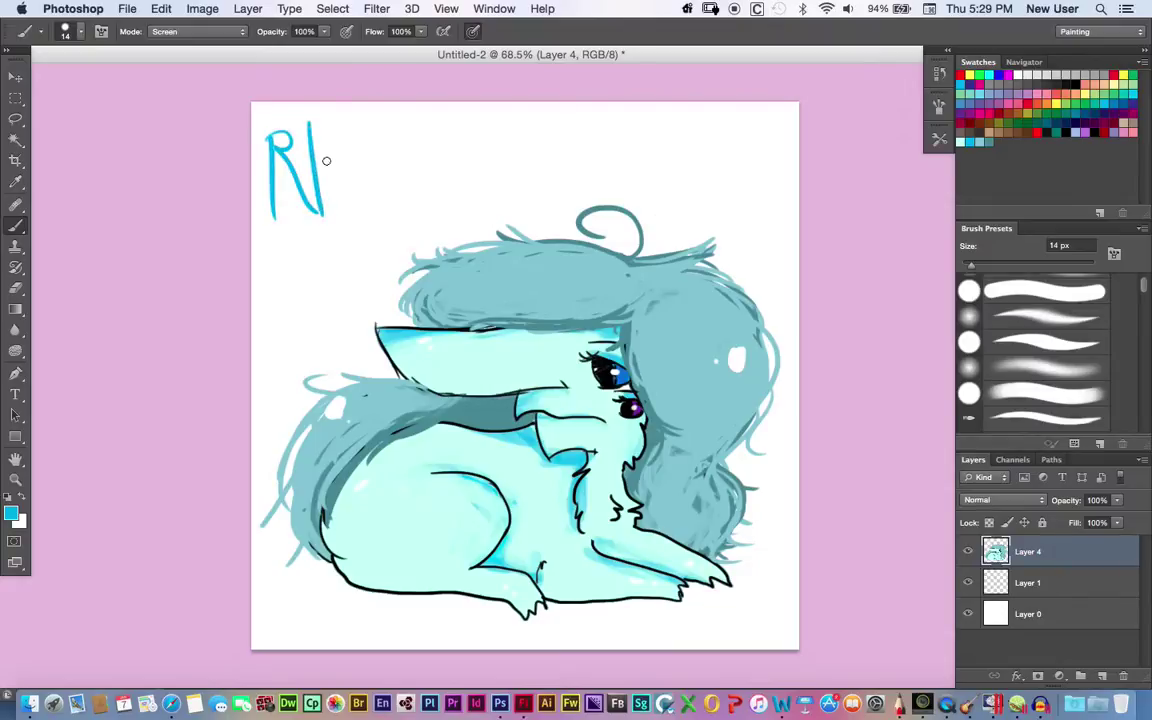
pyautogui.click(188, 31)
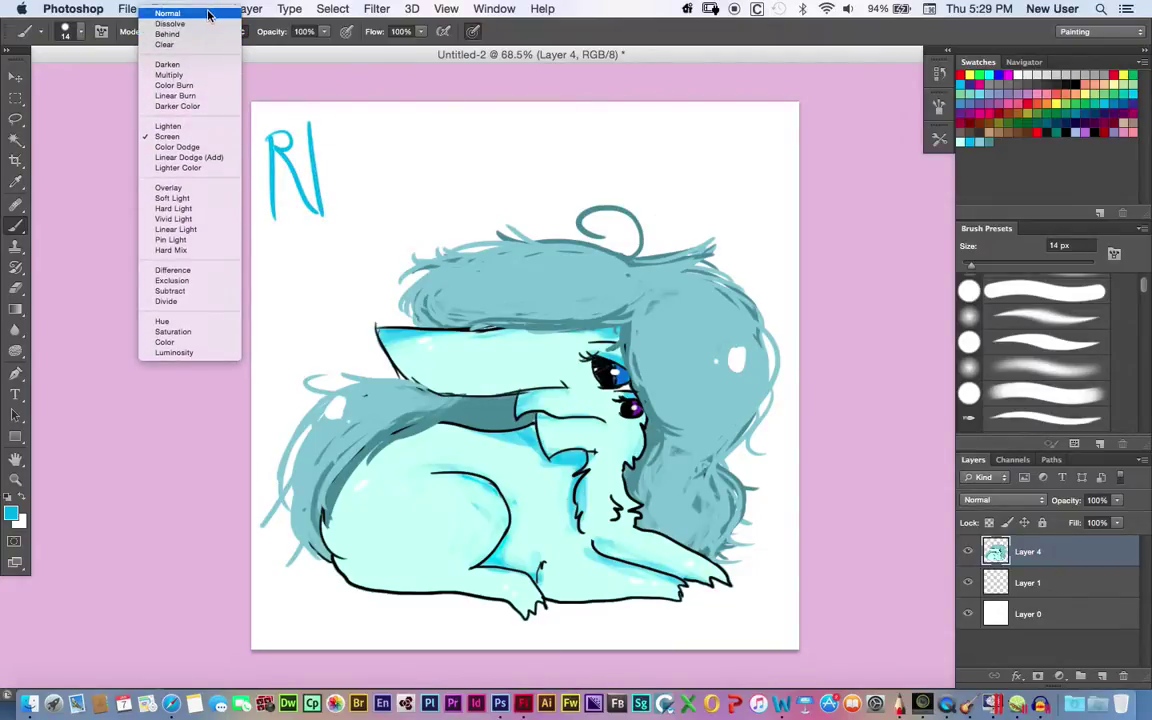
pyautogui.click(216, 13)
pyautogui.click(161, 9)
pyautogui.click(185, 38)
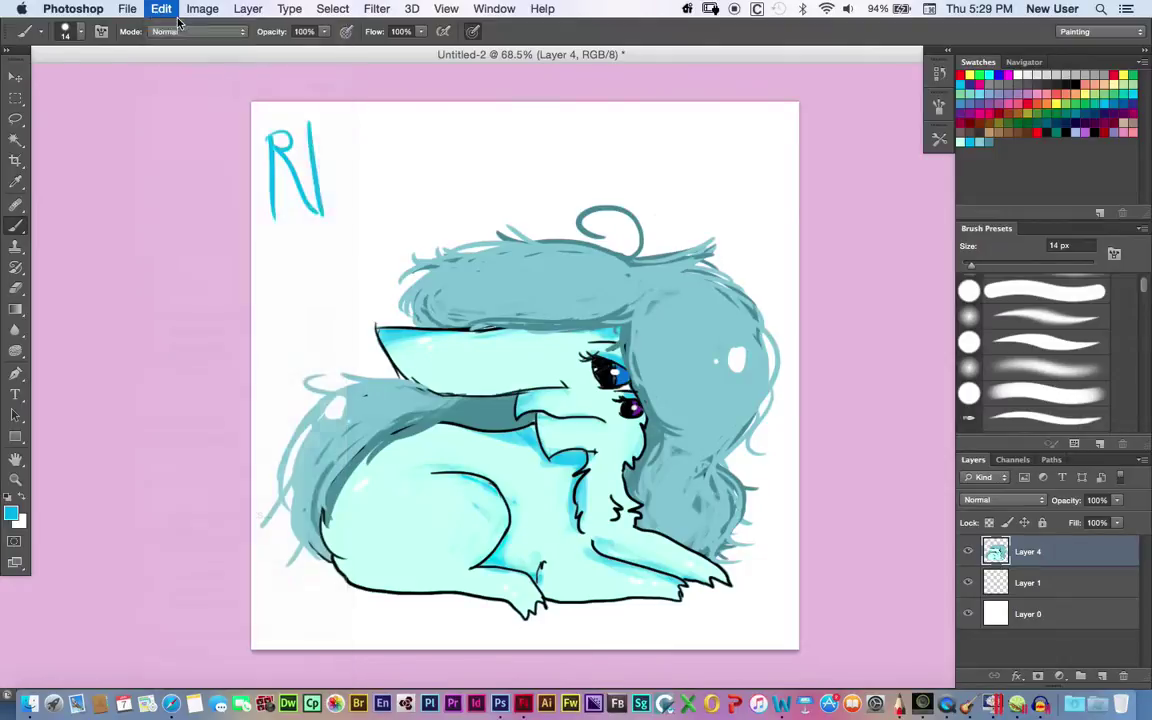
# Hand-letter the rest of the title in bright blue above the creature so it reads Raggy Moncha.
pyautogui.moveTo(343, 170)
pyautogui.mouseDown()
pyautogui.moveTo(348, 200)
pyautogui.moveTo(381, 185)
pyautogui.moveTo(347, 237)
pyautogui.mouseUp()
pyautogui.moveTo(410, 166)
pyautogui.mouseDown()
pyautogui.moveTo(392, 232)
pyautogui.moveTo(433, 174)
pyautogui.moveTo(432, 228)
pyautogui.mouseUp()
pyautogui.moveTo(520, 119)
pyautogui.mouseDown()
pyautogui.moveTo(518, 156)
pyautogui.moveTo(524, 122)
pyautogui.moveTo(545, 111)
pyautogui.moveTo(546, 188)
pyautogui.mouseUp()
pyautogui.moveTo(566, 154)
pyautogui.mouseDown()
pyautogui.moveTo(563, 183)
pyautogui.moveTo(566, 155)
pyautogui.mouseUp()
pyautogui.moveTo(580, 149)
pyautogui.mouseDown()
pyautogui.moveTo(581, 186)
pyautogui.moveTo(622, 190)
pyautogui.mouseUp()
pyautogui.moveTo(645, 118)
pyautogui.mouseDown()
pyautogui.moveTo(660, 192)
pyautogui.moveTo(686, 195)
pyautogui.mouseUp()
# Fill Layer 1 behind the creature with a pale blue using the Gradient tool.
pyautogui.click(1030, 582)
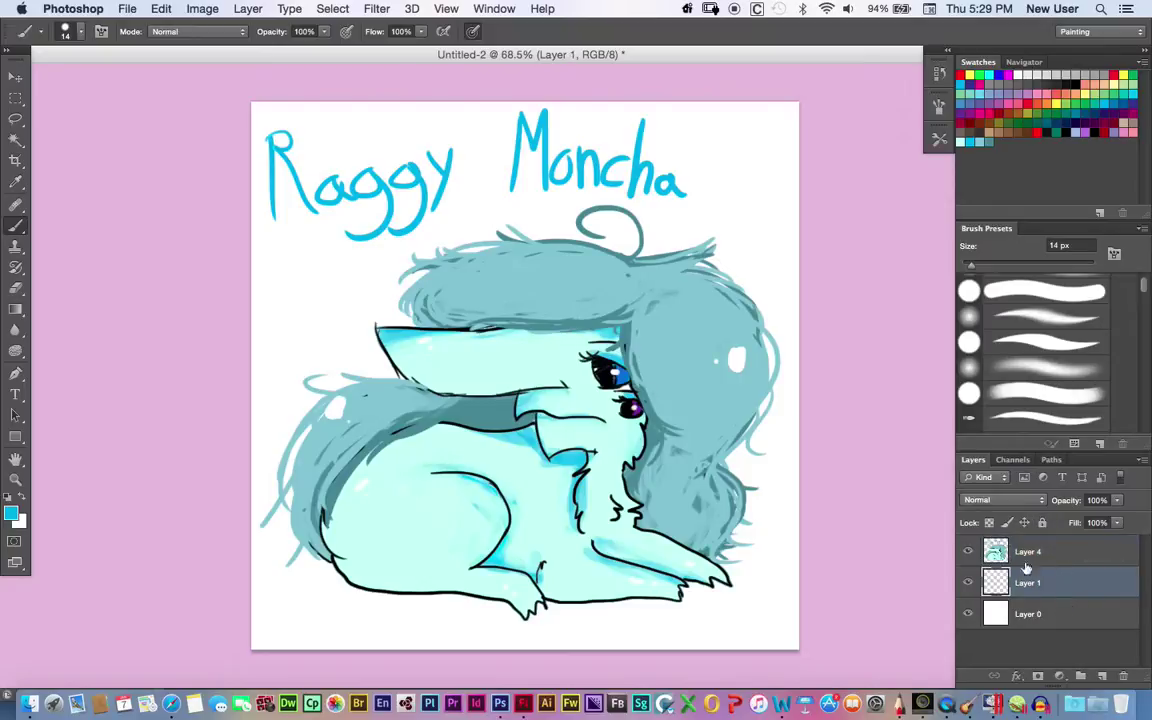
pyautogui.click(16, 516)
pyautogui.click(72, 405)
pyautogui.click(346, 355)
pyautogui.click(21, 312)
pyautogui.moveTo(66, 299); pyautogui.dragTo(93, 295)
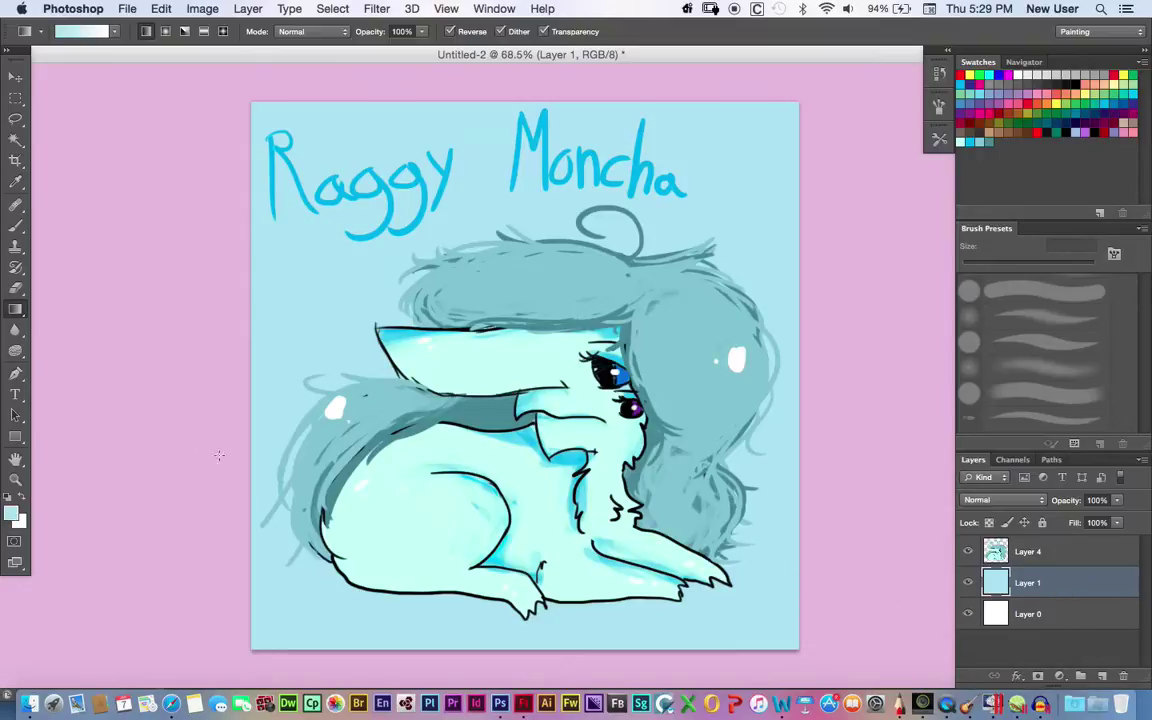
# Choose a darker, muted grey-blue and try it as a vertical and a horizontal background gradient on Layer 1.
pyautogui.press('i')
pyautogui.click(11, 513)
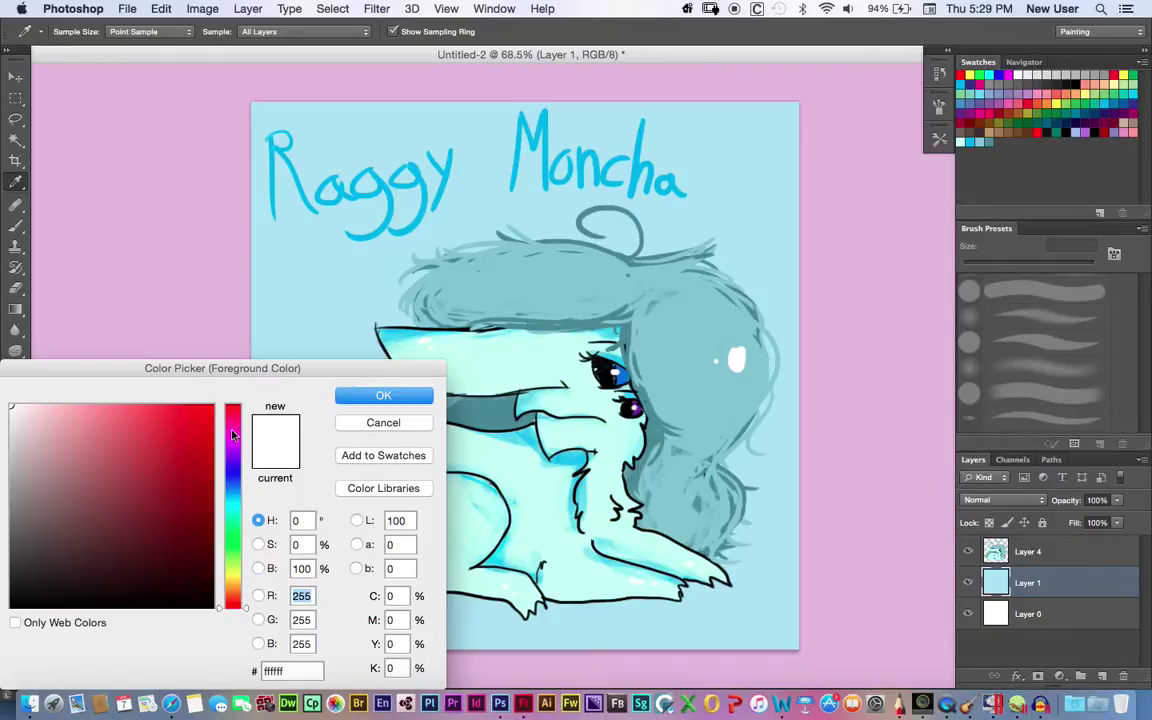
pyautogui.click(294, 341)
pyautogui.click(60, 450)
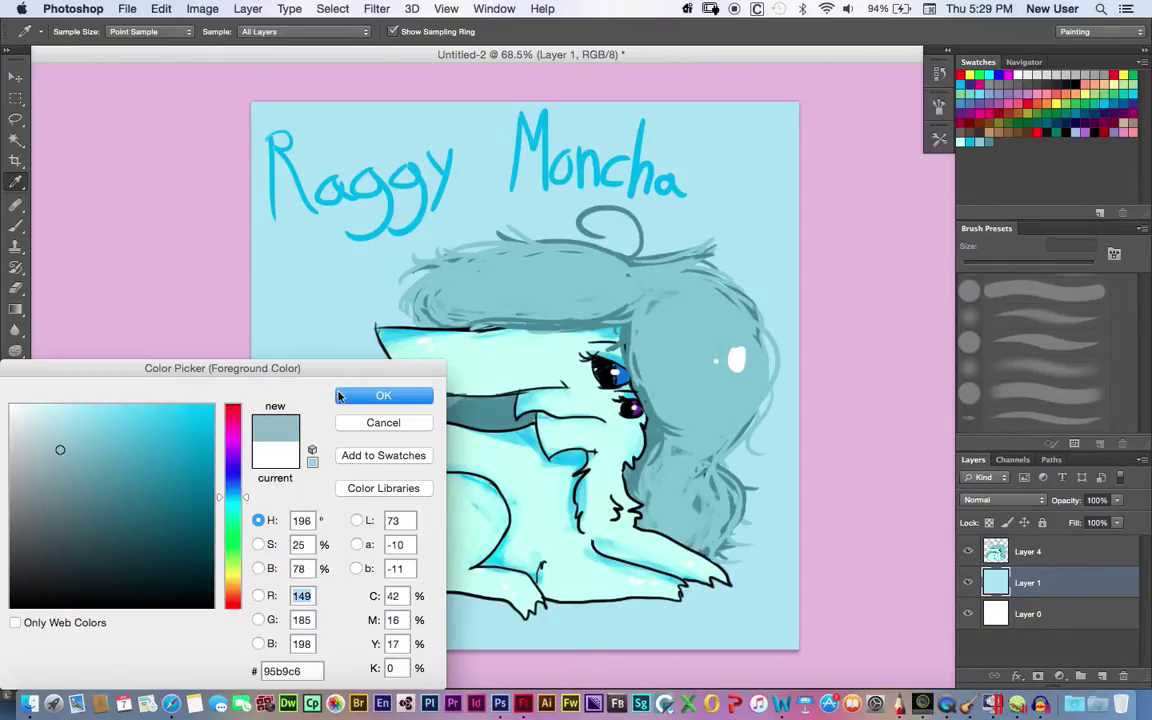
pyautogui.click(66, 464)
pyautogui.click(378, 395)
pyautogui.moveTo(559, 68); pyautogui.dragTo(493, 46)
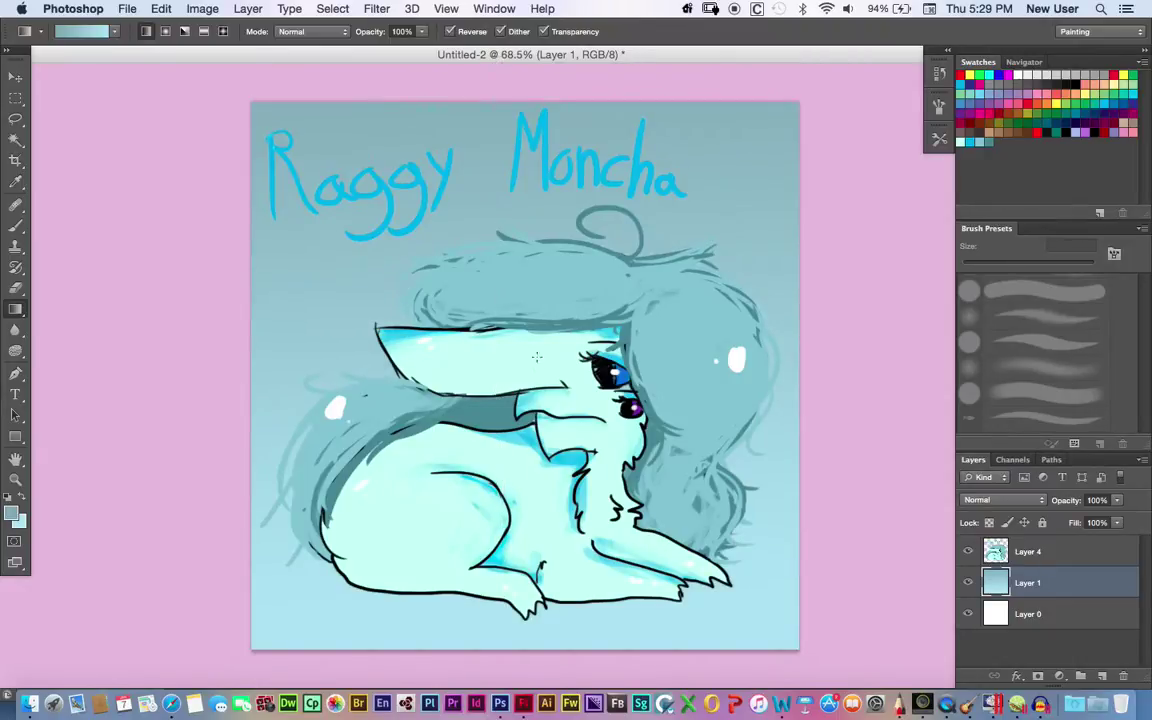
pyautogui.moveTo(324, 277); pyautogui.dragTo(154, 369)
pyautogui.moveTo(766, 381); pyautogui.dragTo(230, 365)
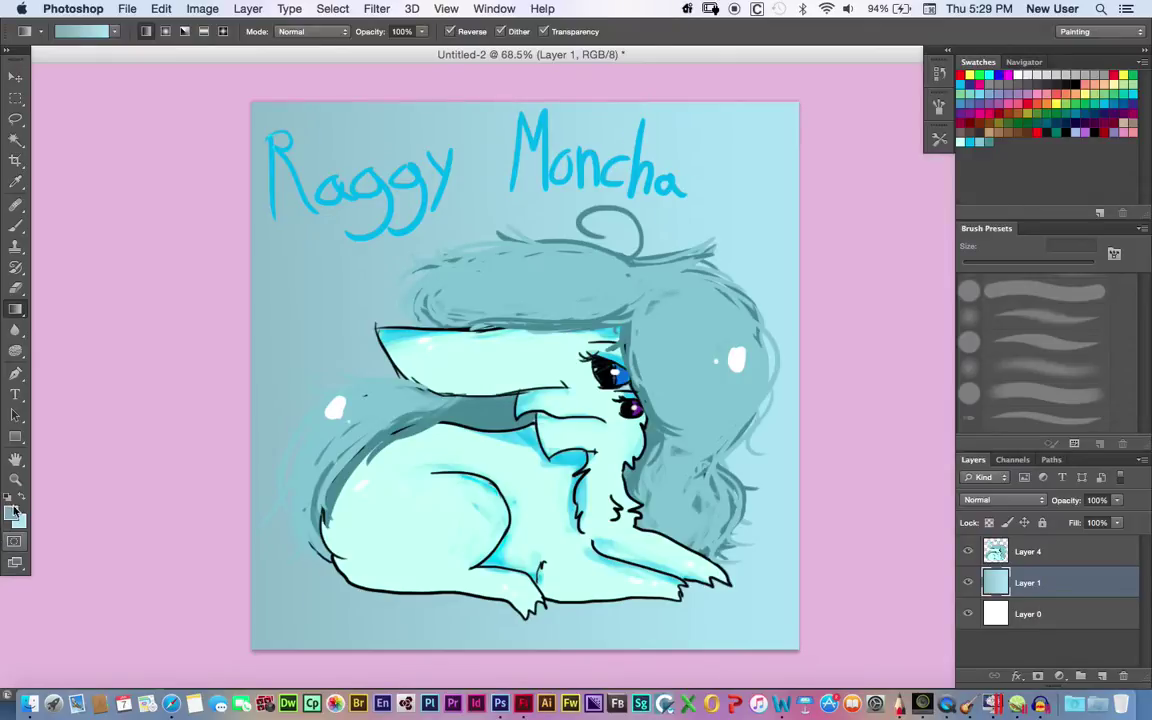
# Lighten the foreground colour to acd4e3 and try it as a horizontal gradient on the background layer.
pyautogui.click(13, 513)
pyautogui.click(58, 480)
pyautogui.click(59, 427)
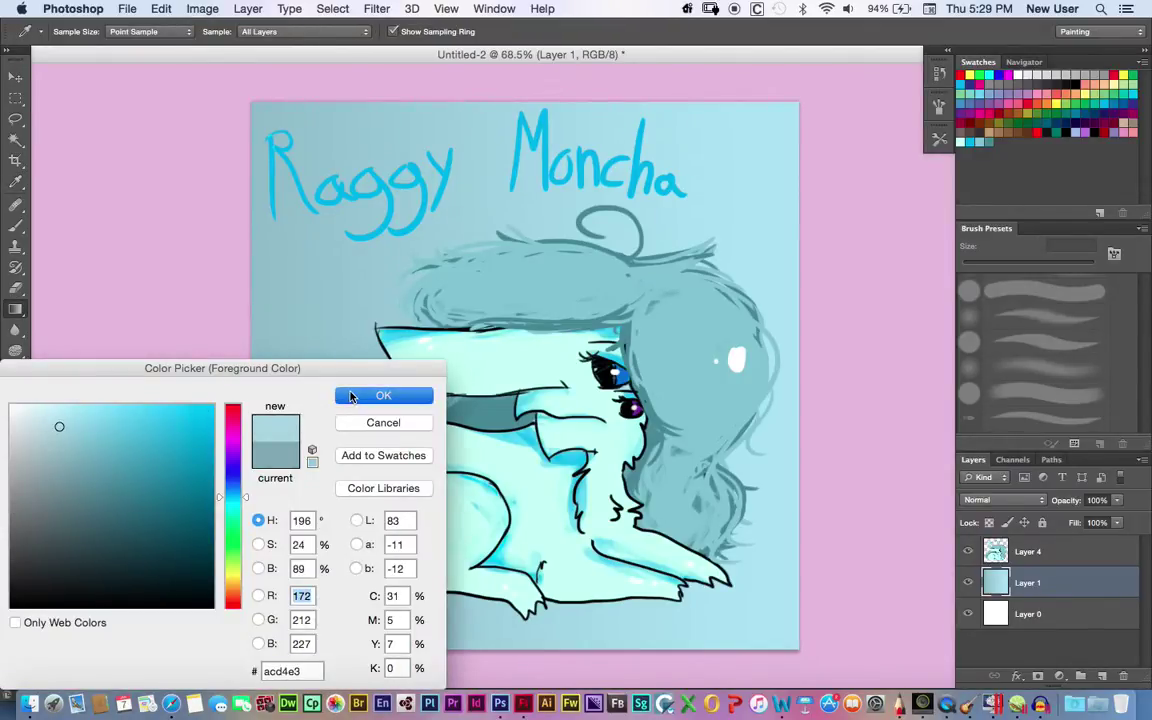
pyautogui.click(352, 396)
pyautogui.moveTo(152, 420); pyautogui.dragTo(757, 335)
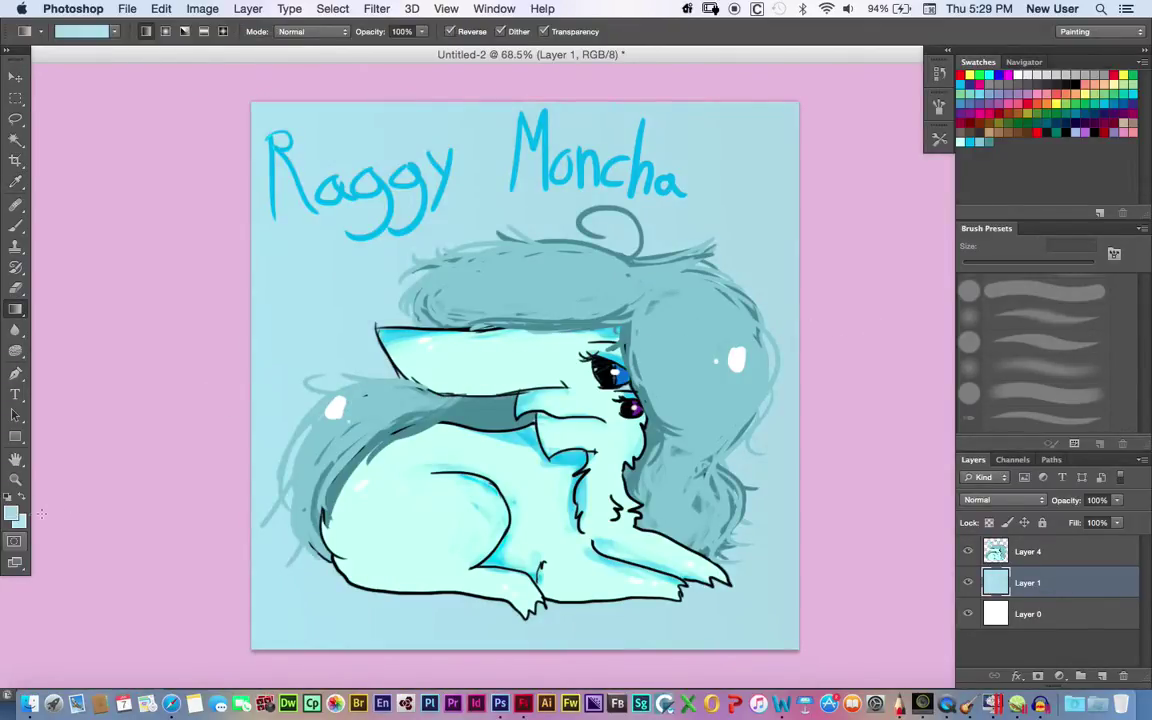
# Fill the background layer with a top-to-bottom gradient using pale blue caf1ff, and merge all visible layers.
pyautogui.click(11, 513)
pyautogui.click(52, 405)
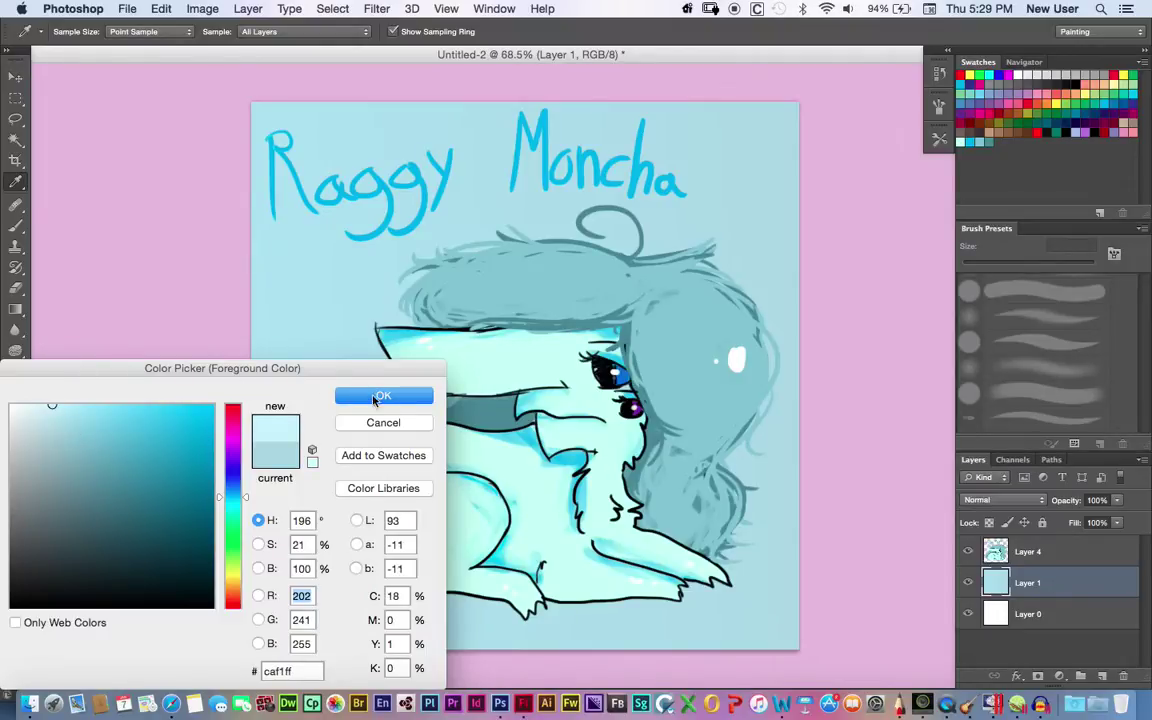
pyautogui.click(374, 401)
pyautogui.moveTo(299, 308); pyautogui.dragTo(311, 317)
pyautogui.moveTo(97, 266); pyautogui.dragTo(125, 268)
pyautogui.moveTo(490, 108); pyautogui.dragTo(488, 626)
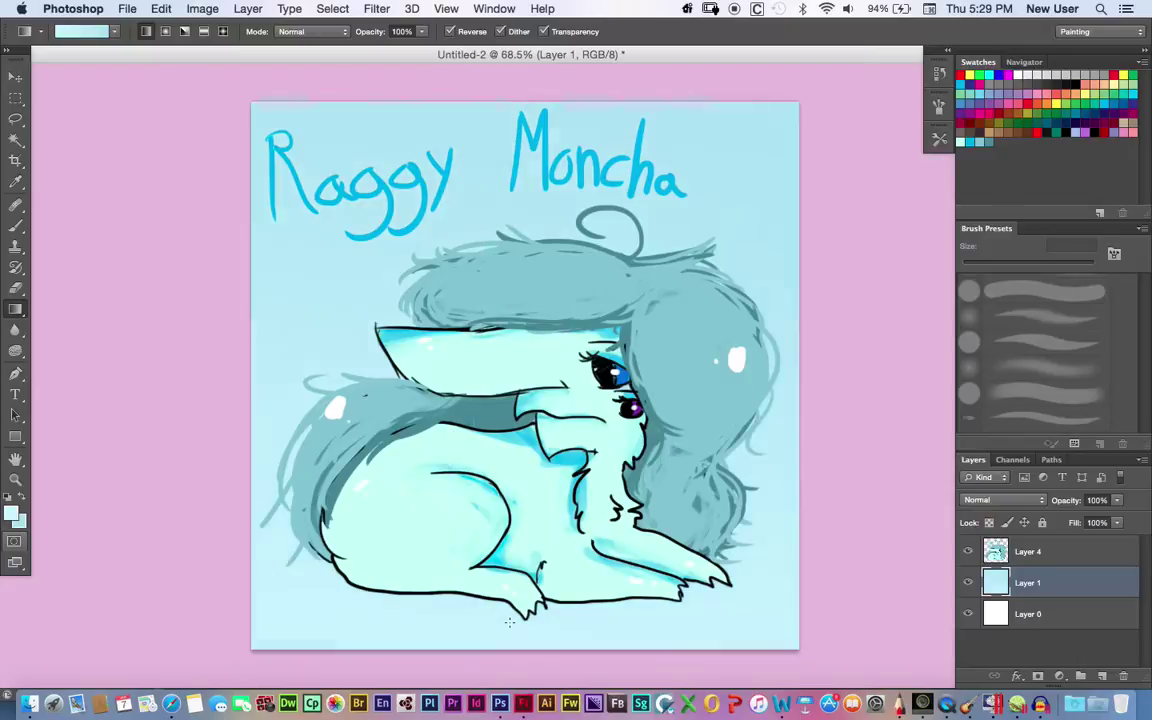
pyautogui.click(248, 8)
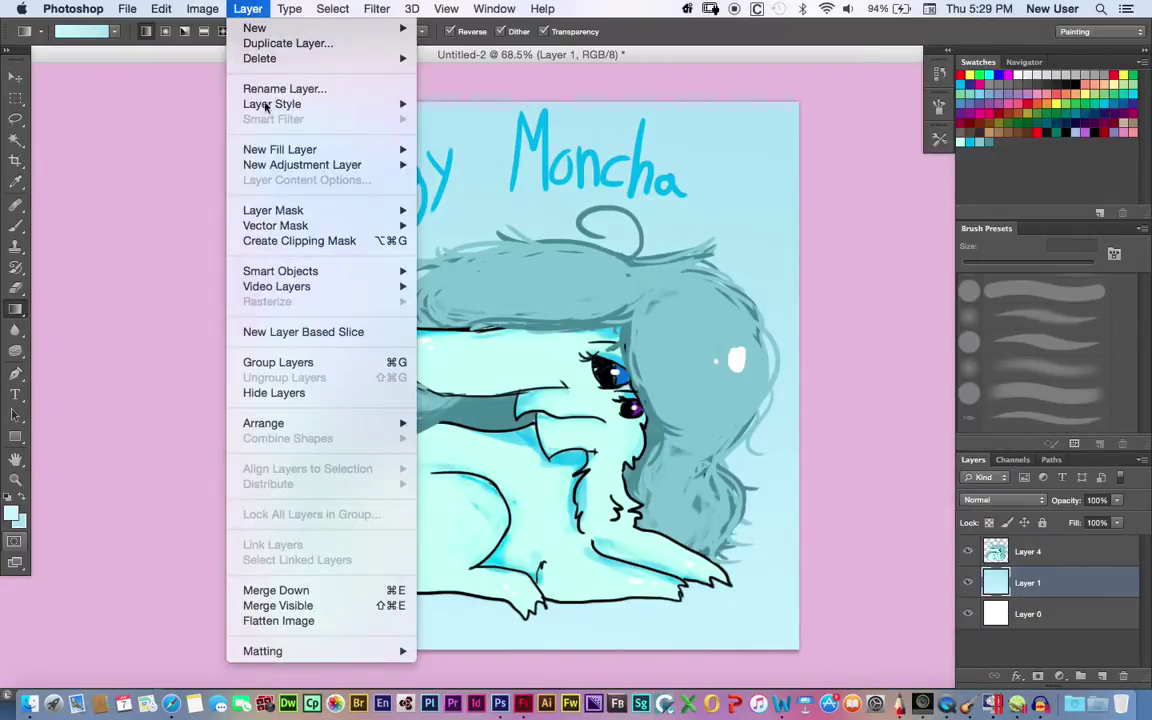
pyautogui.click(285, 606)
pyautogui.click(13, 518)
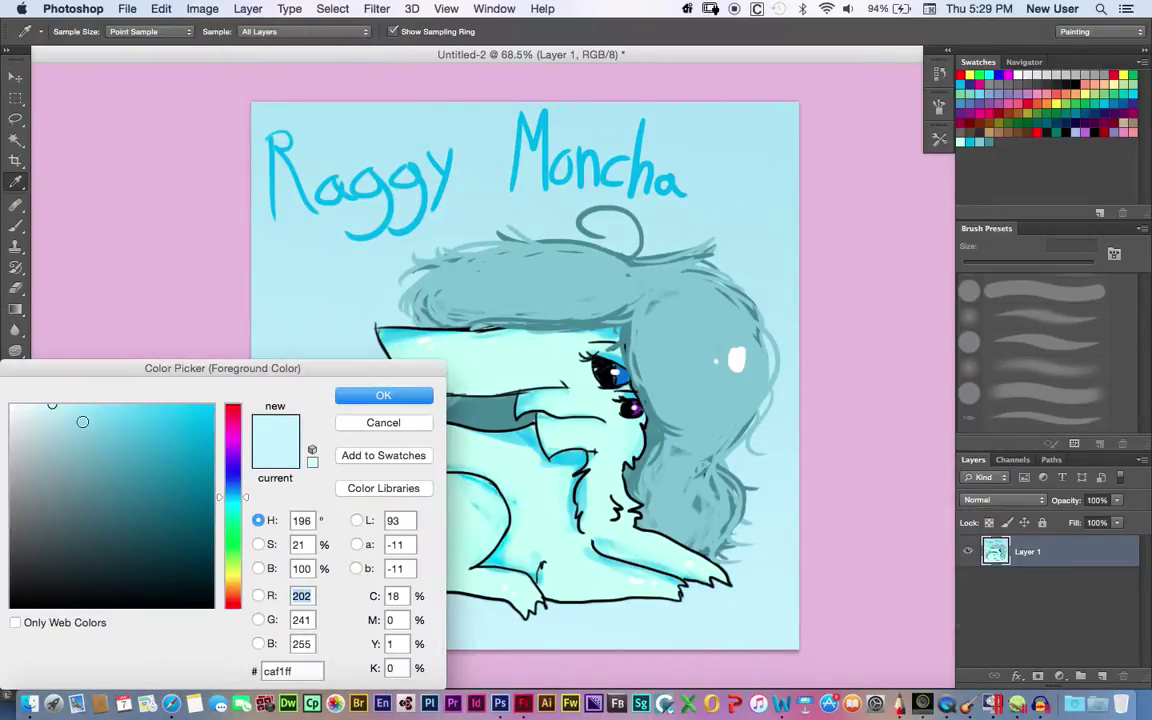
pyautogui.click(80, 403)
pyautogui.press('Return')
pyautogui.doubleClick(16, 538)
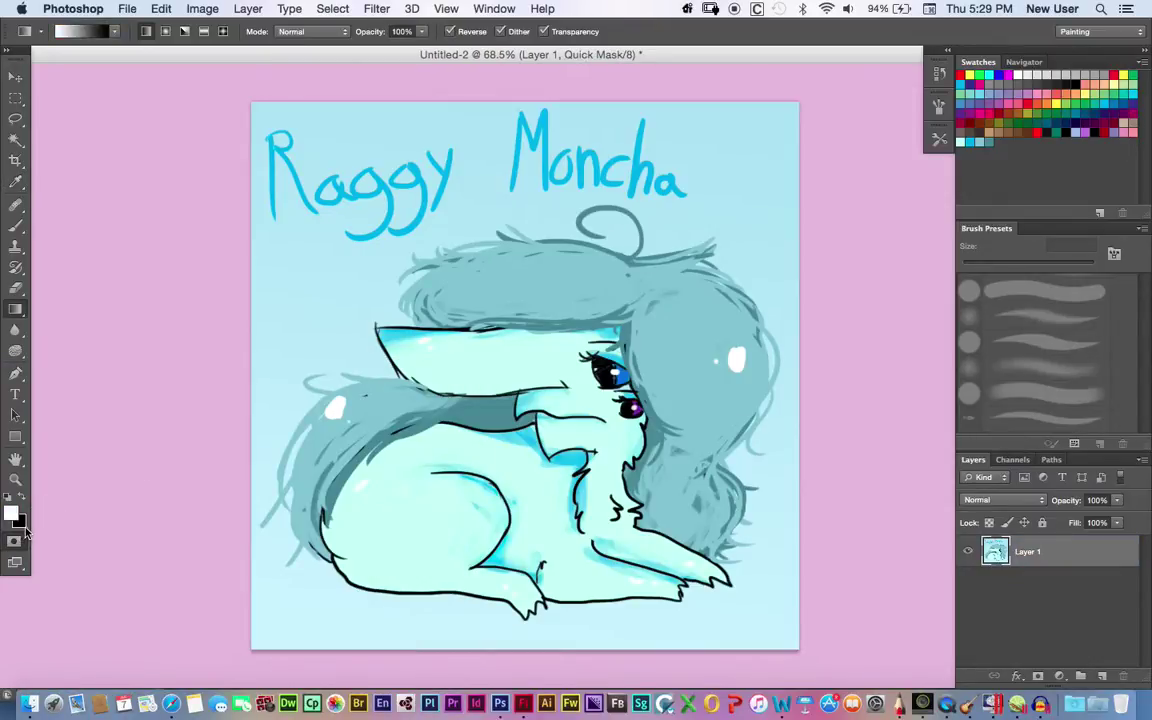
pyautogui.click(644, 332)
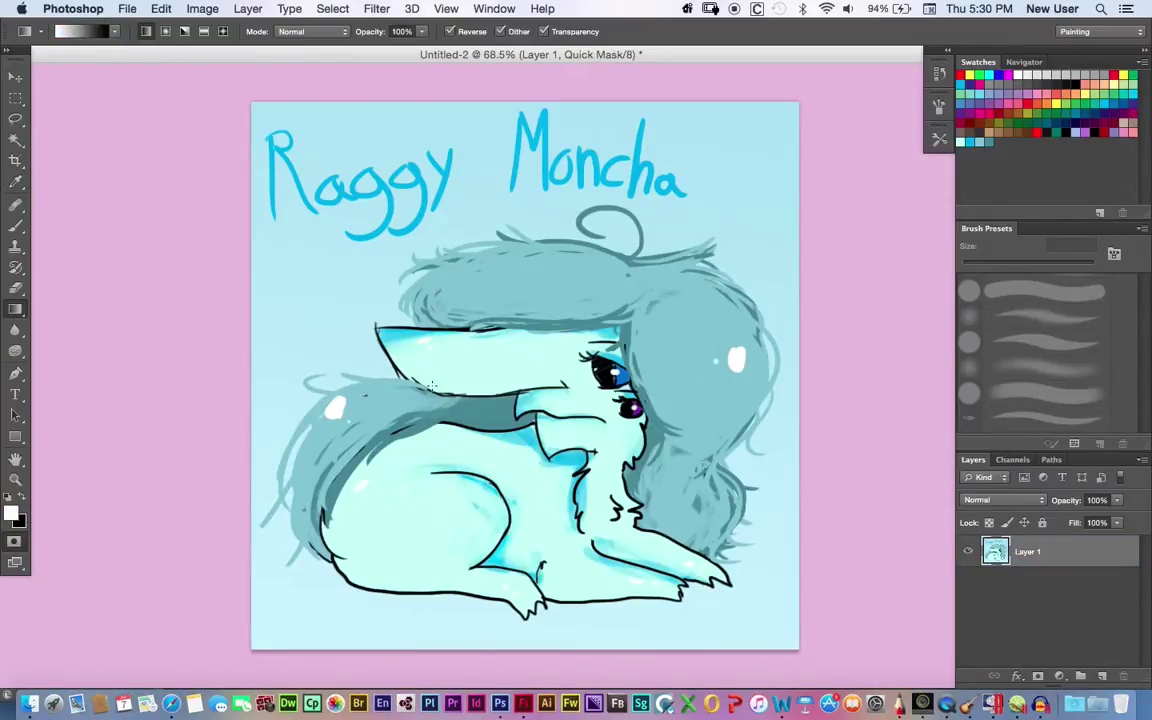
pyautogui.click(15, 541)
# Choose a soft lilac foreground colour and fill a new layer with a vertical gradient from pale blue at the top to lilac at the bottom.
pyautogui.click(12, 511)
pyautogui.click(62, 396)
pyautogui.click(385, 398)
pyautogui.click(12, 513)
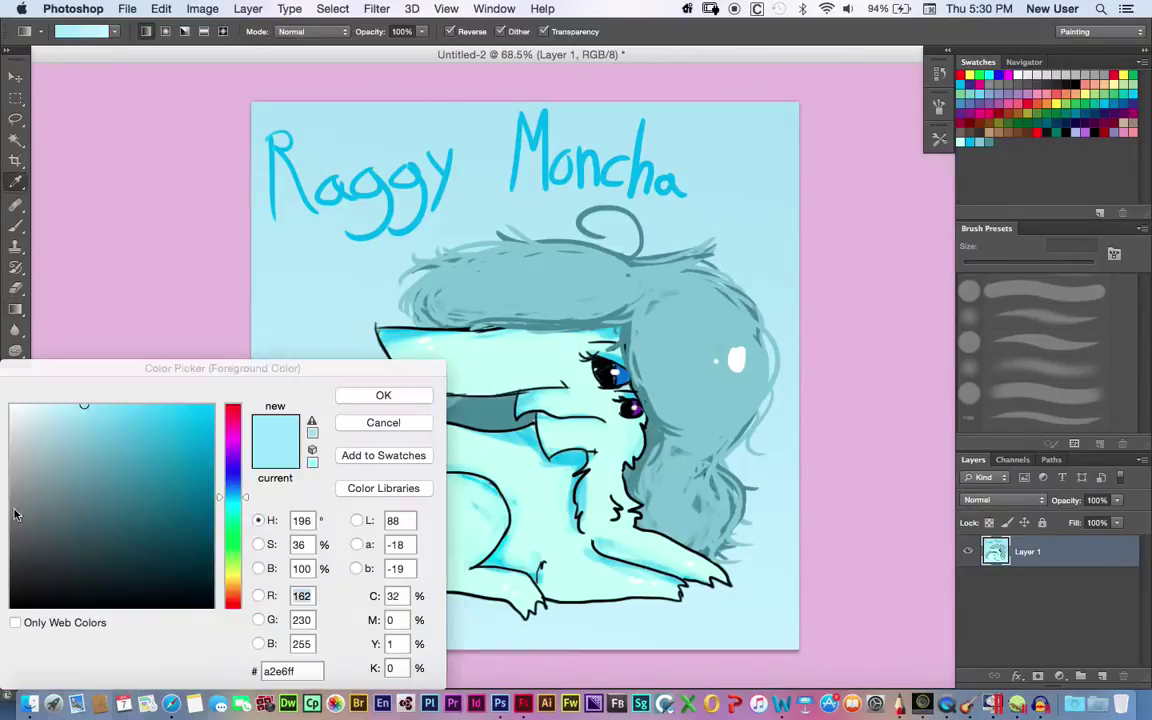
pyautogui.click(232, 460)
pyautogui.click(362, 399)
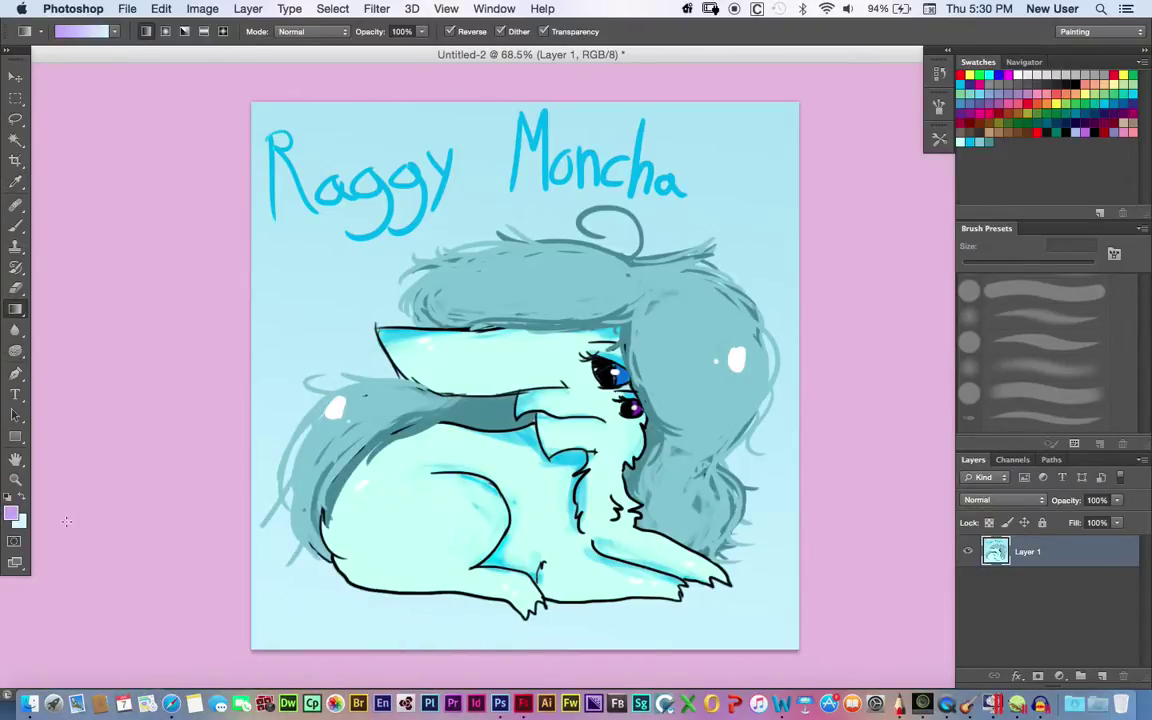
pyautogui.click(13, 514)
pyautogui.click(57, 361)
pyautogui.click(378, 393)
pyautogui.press('alt+shift+super+n')
pyautogui.moveTo(535, 192); pyautogui.dragTo(593, 601)
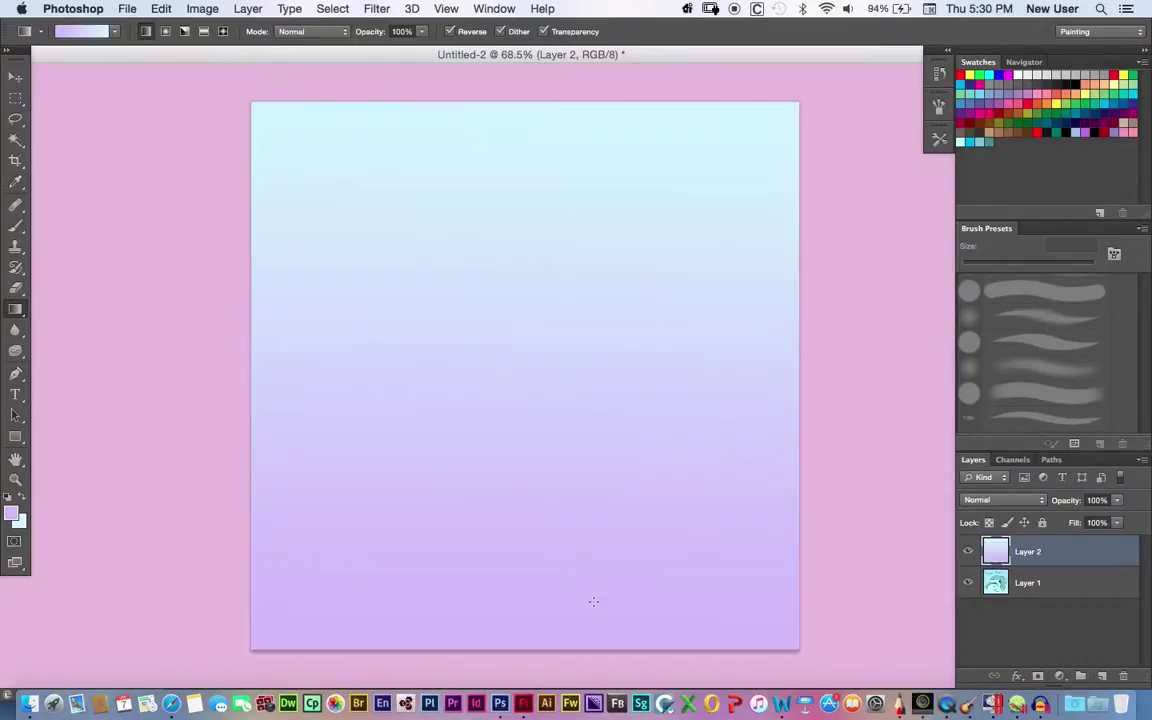
# Try the gradient layer in Overlay and Soft Light blend modes, and redraw its gradient over a shorter vertical span.
pyautogui.click(990, 500)
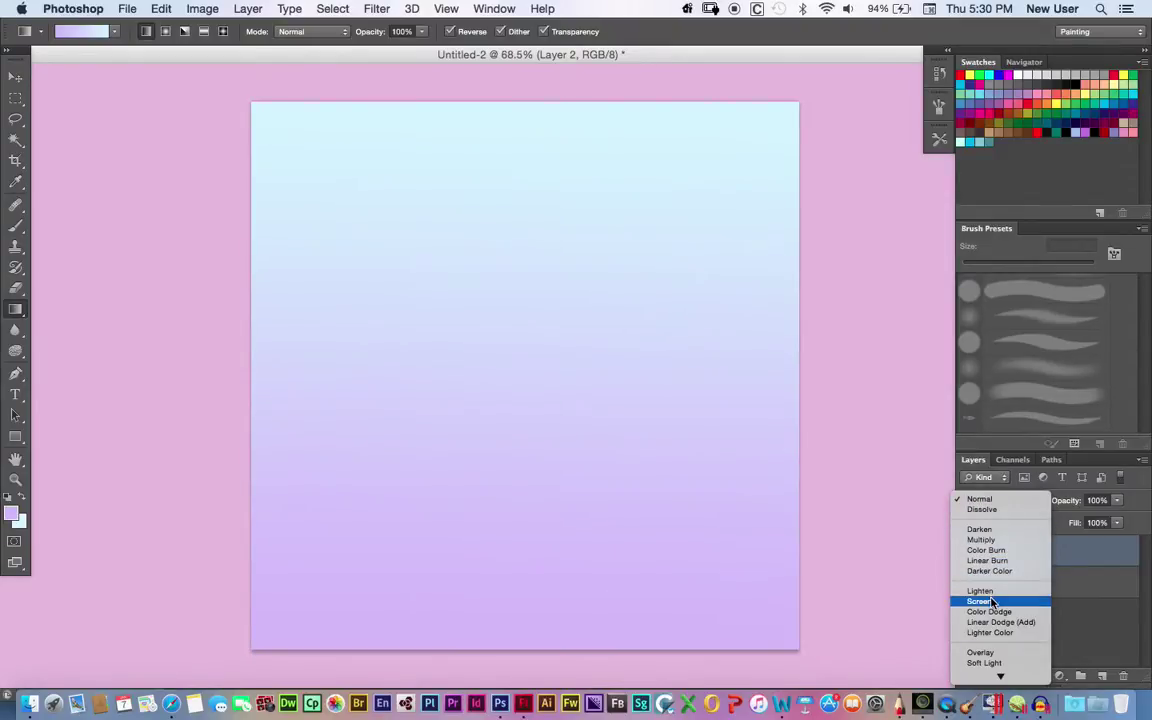
pyautogui.click(995, 652)
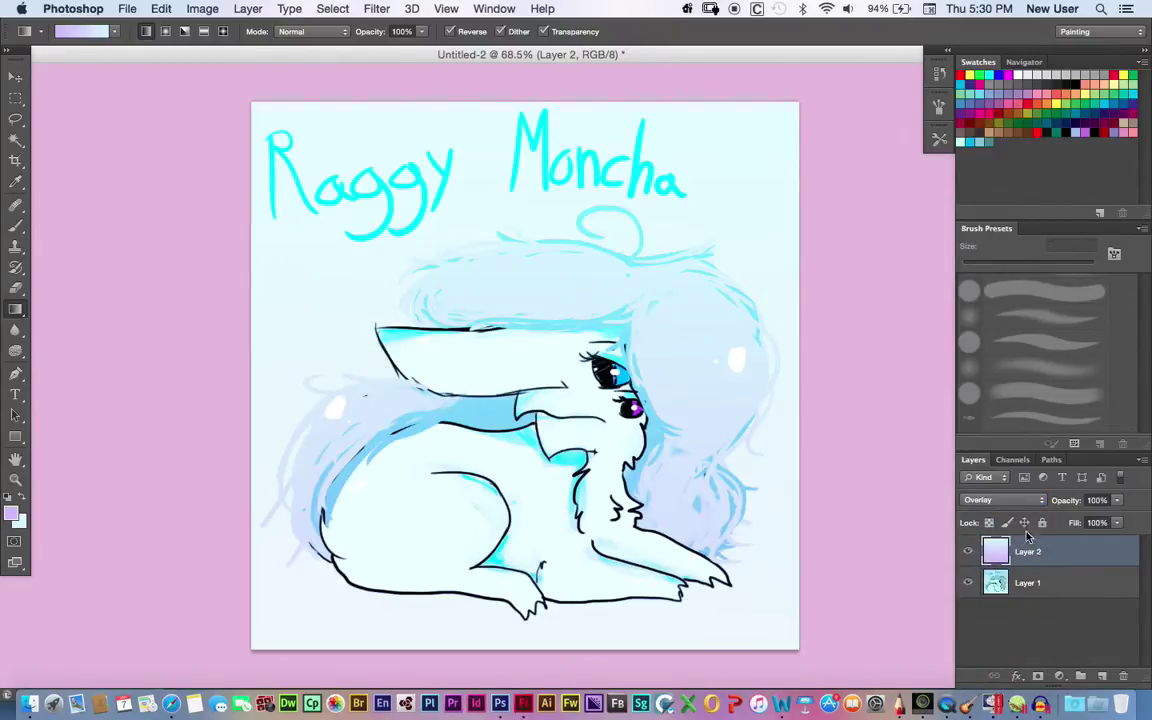
pyautogui.click(1010, 502)
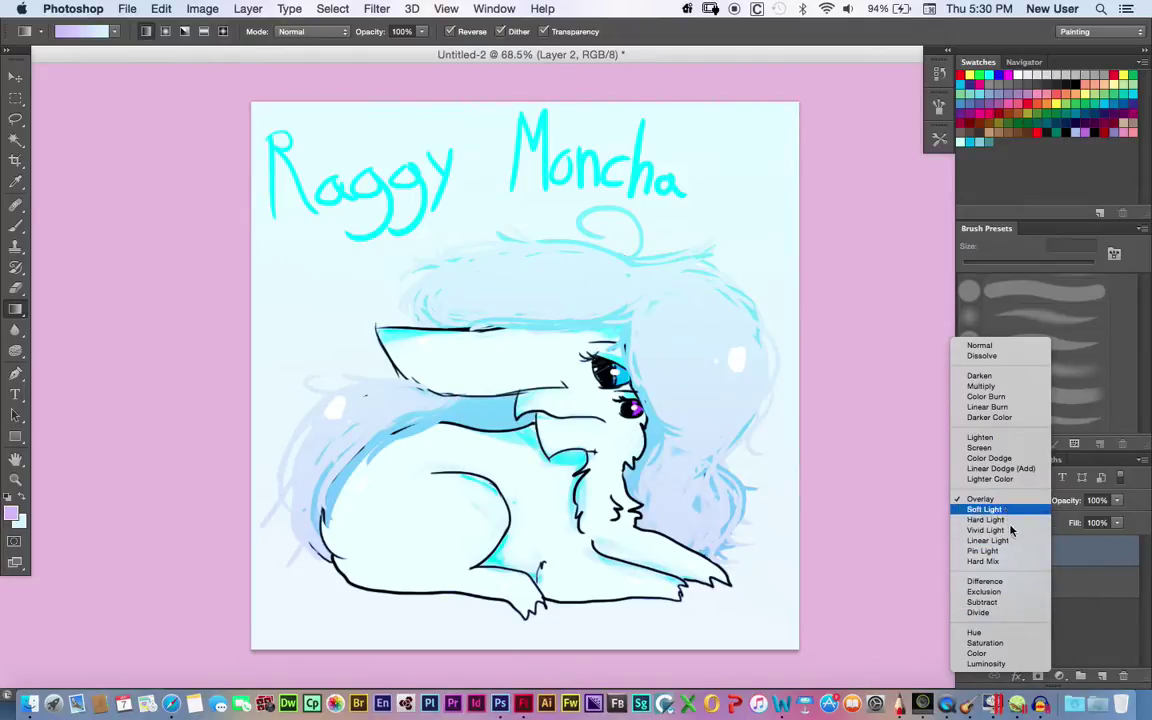
pyautogui.click(1008, 524)
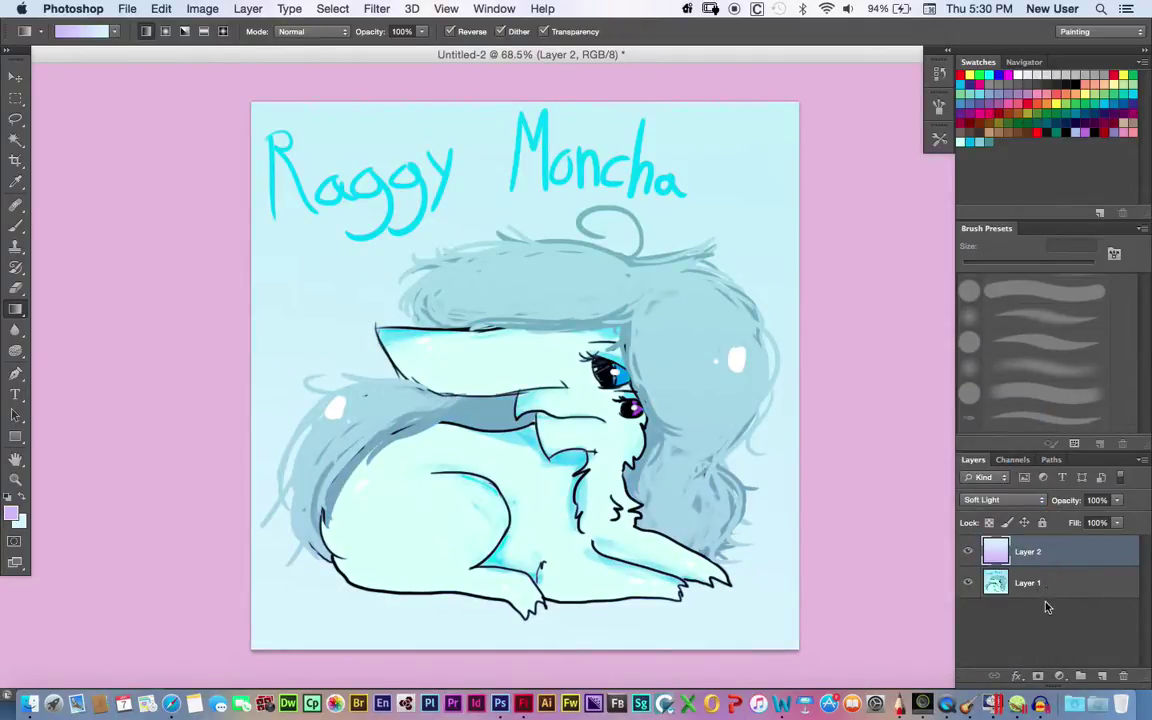
pyautogui.moveTo(617, 180); pyautogui.dragTo(582, 462)
# Try the gradient layer in Hard Light, Multiply, Color Burn and Linear Burn blend modes.
pyautogui.click(1003, 500)
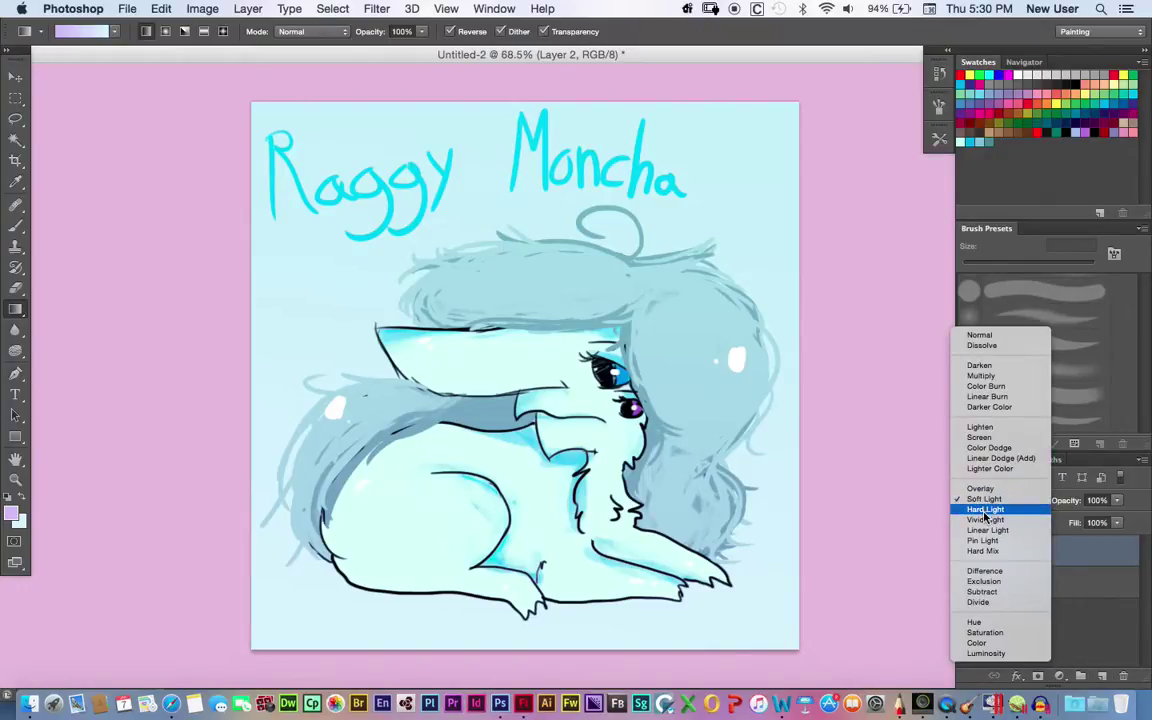
pyautogui.click(905, 467)
pyautogui.click(995, 500)
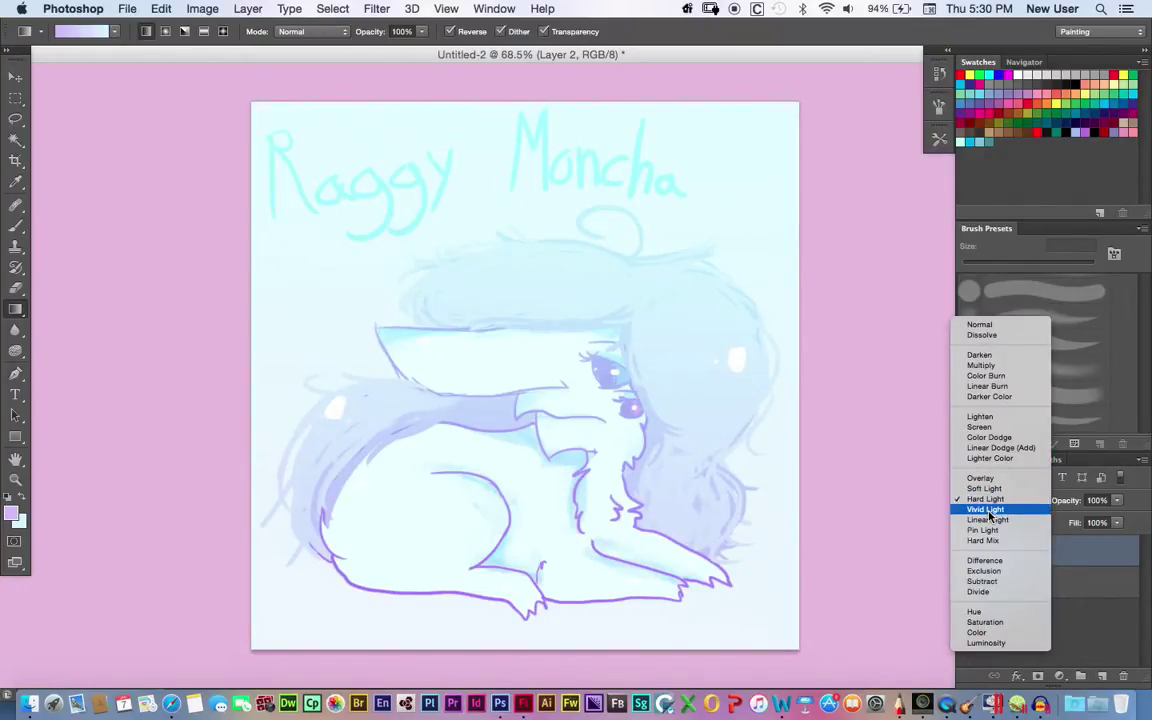
pyautogui.click(981, 365)
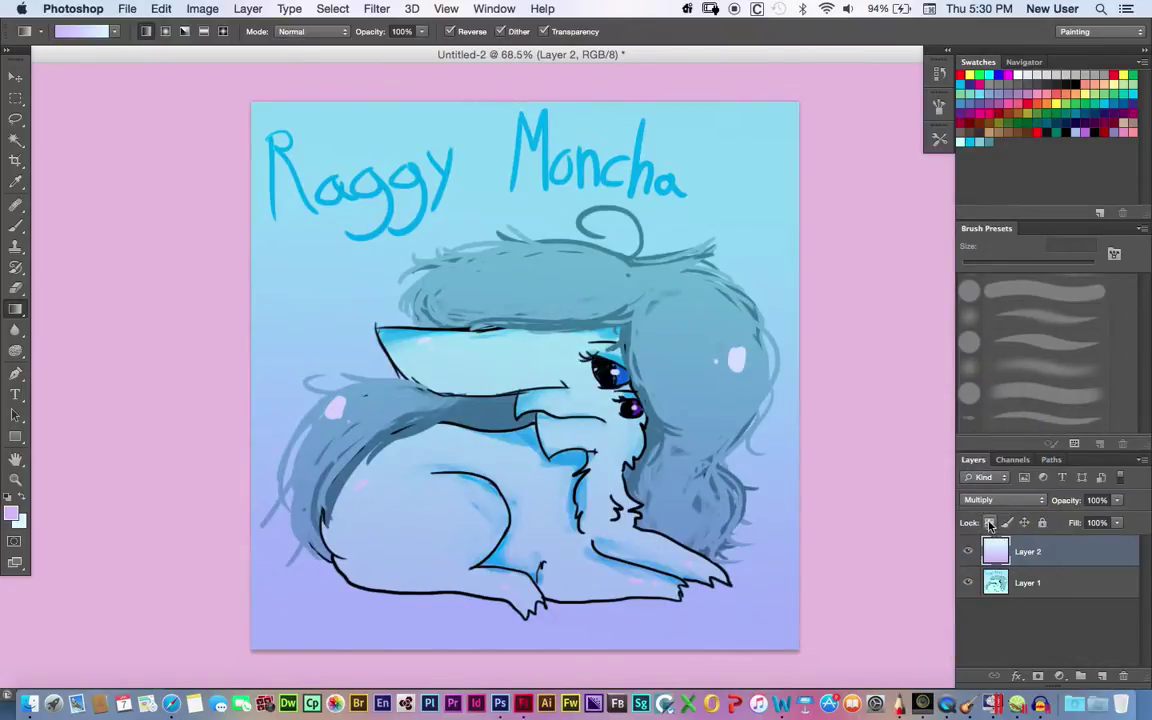
pyautogui.click(987, 500)
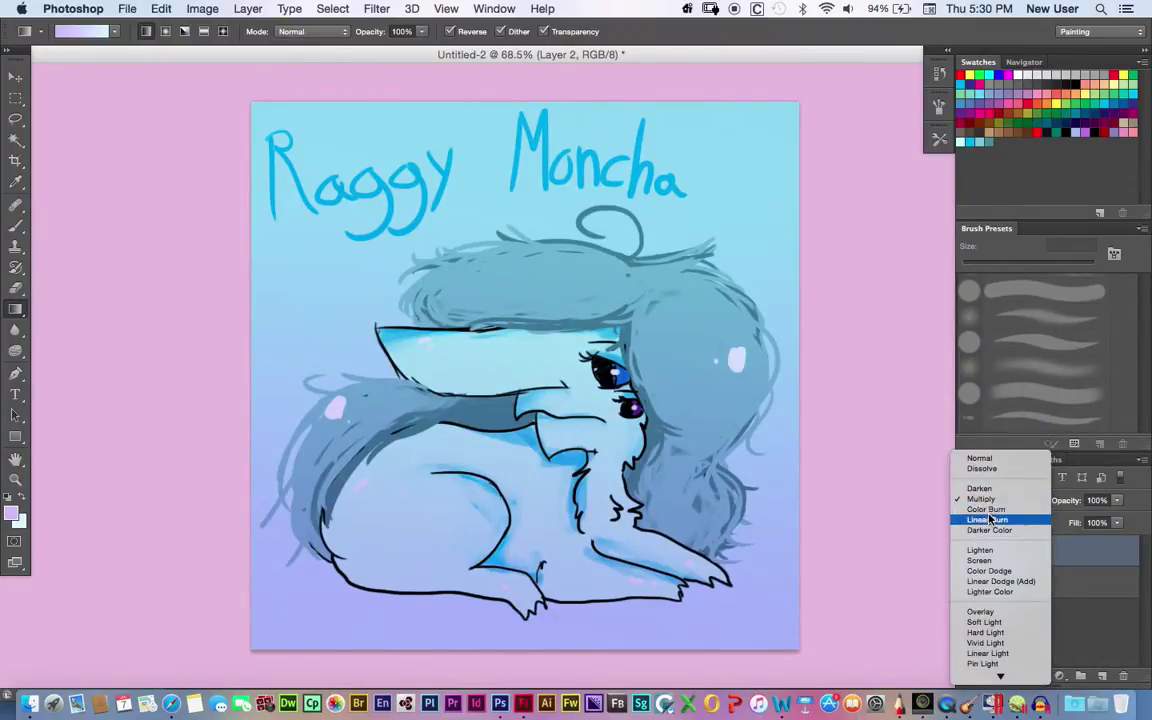
pyautogui.click(900, 461)
pyautogui.click(994, 499)
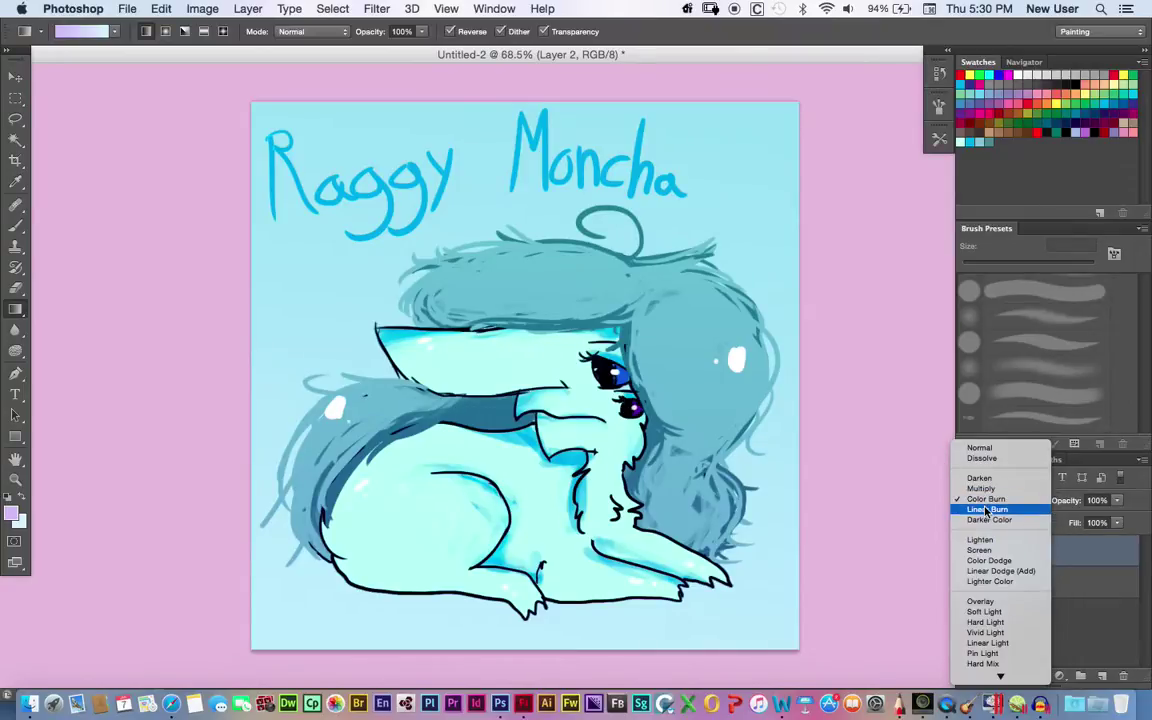
pyautogui.click(987, 510)
# Set the gradient layer's blend mode to Color Burn and its opacity to 59%.
pyautogui.click(1005, 499)
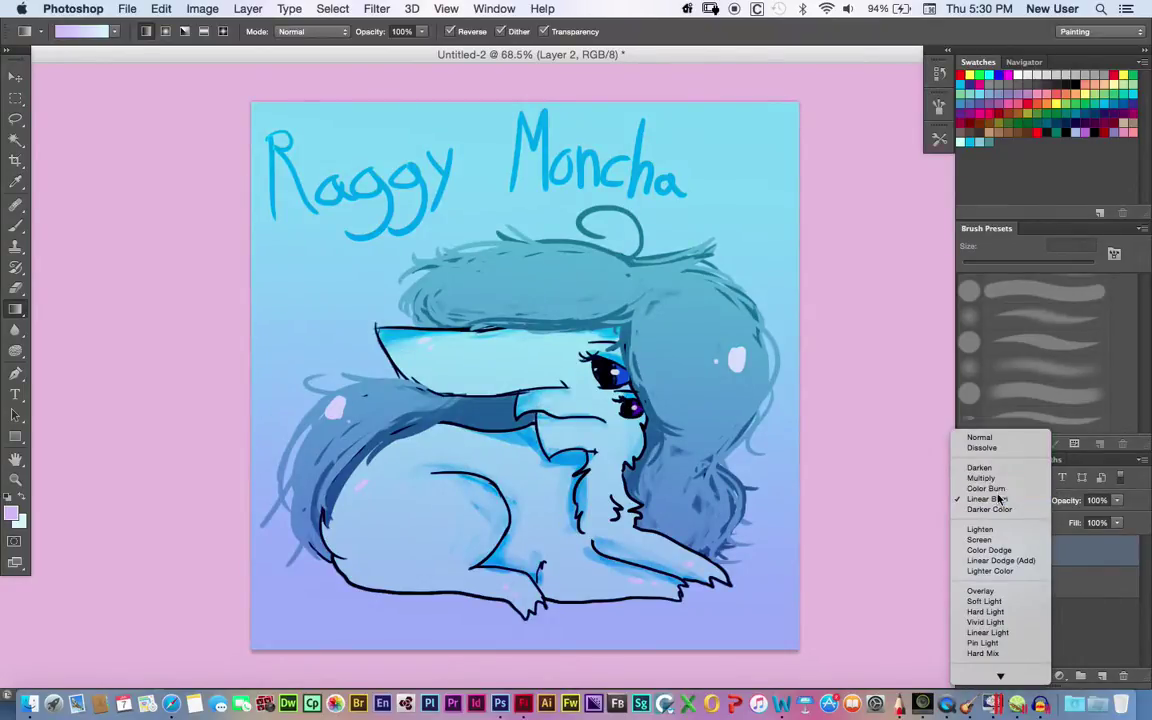
pyautogui.click(990, 486)
pyautogui.moveTo(1118, 517); pyautogui.dragTo(1082, 528)
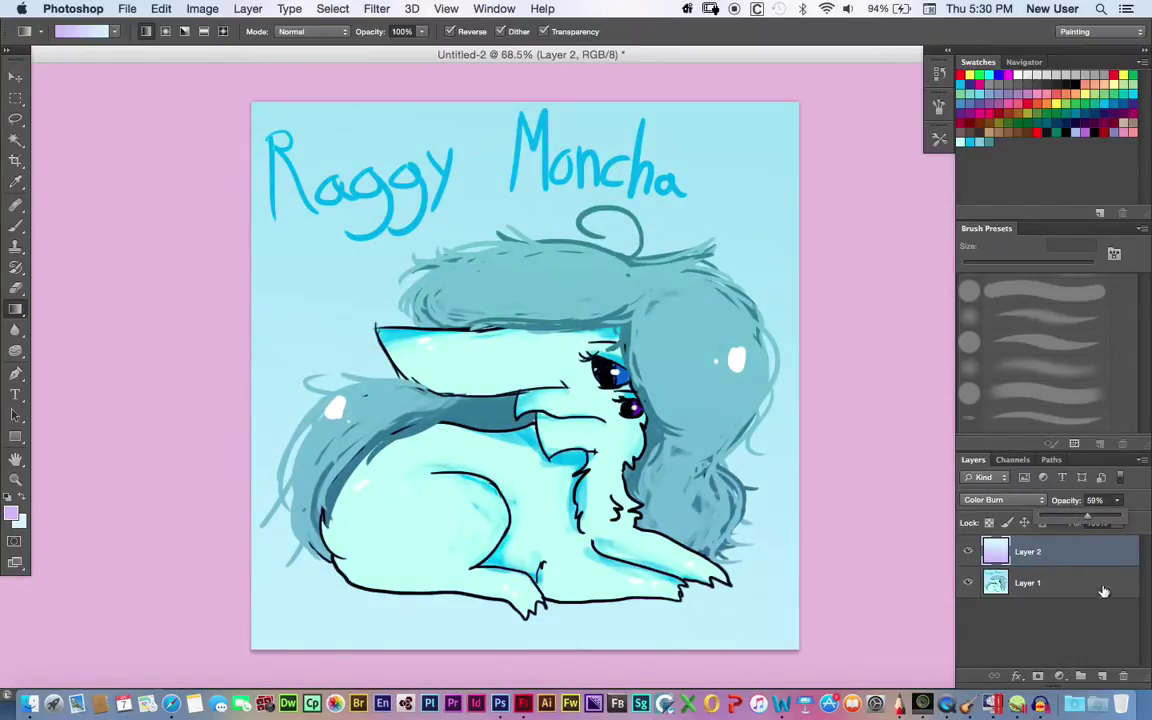
pyautogui.click(1108, 630)
# Sign Layer 1 beside the title with the artist's initials and 2016, using a 14 px red-orange brush.
pyautogui.click(1040, 587)
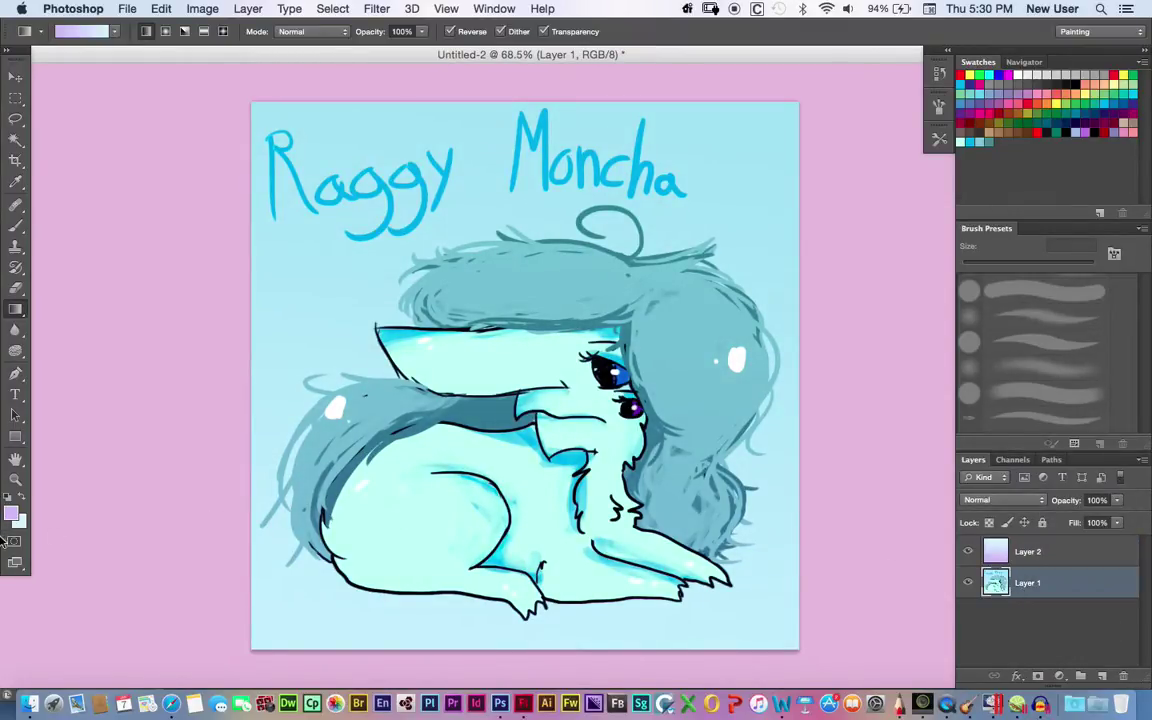
pyautogui.click(7, 498)
pyautogui.click(31, 226)
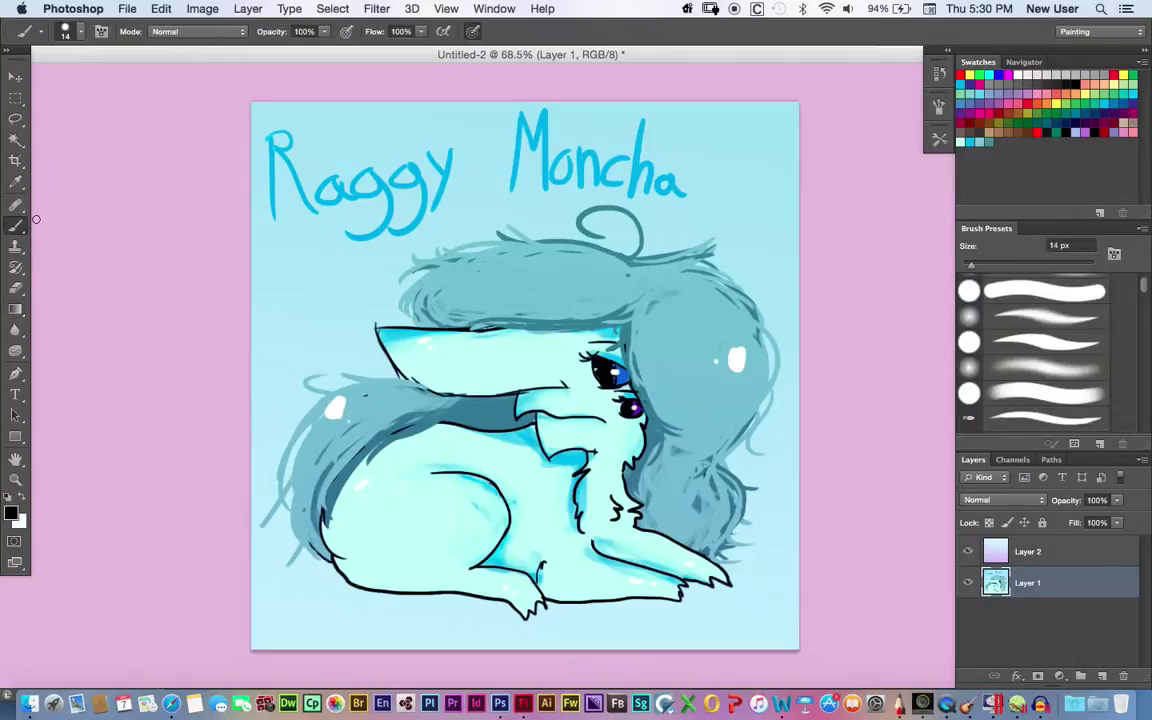
pyautogui.click(1036, 104)
pyautogui.moveTo(733, 122)
pyautogui.mouseDown()
pyautogui.moveTo(742, 140)
pyautogui.moveTo(747, 126)
pyautogui.moveTo(752, 142)
pyautogui.moveTo(765, 135)
pyautogui.moveTo(748, 170)
pyautogui.moveTo(763, 159)
pyautogui.moveTo(784, 172)
pyautogui.mouseUp()
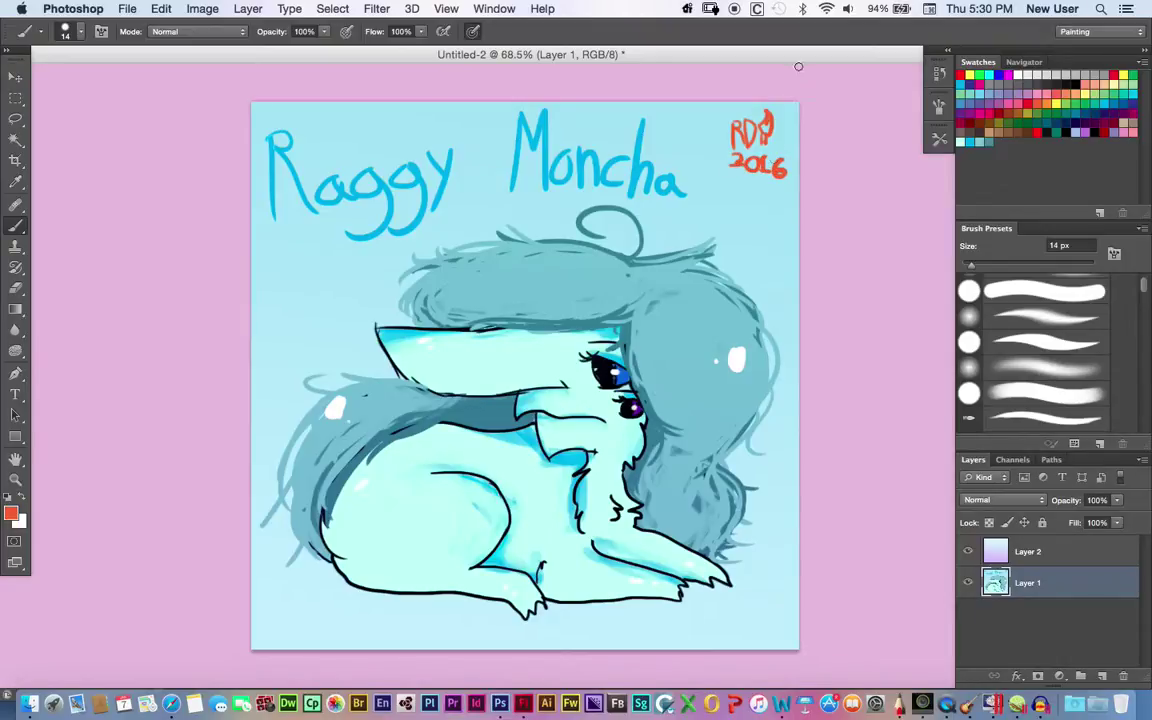